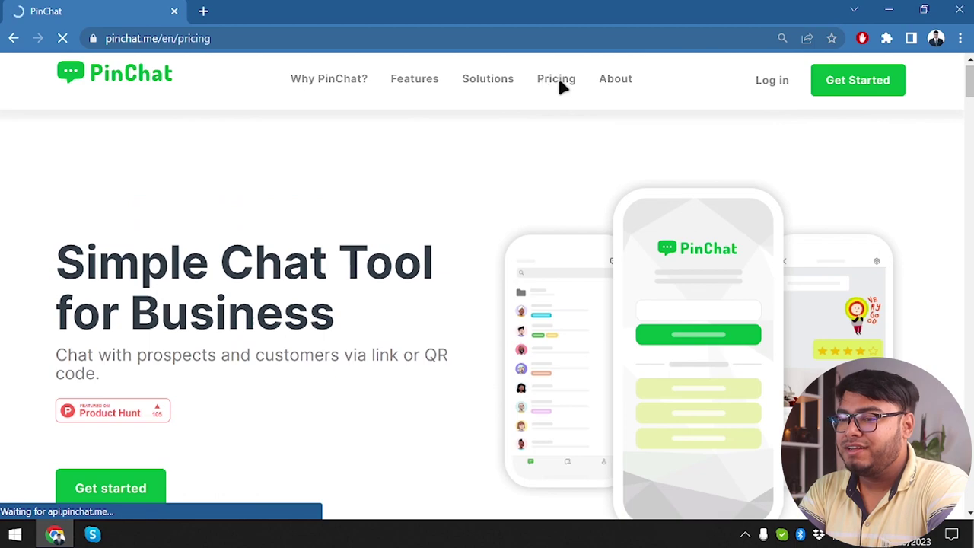
{"action": "scroll", "coordinate": [318, 396], "scroll_direction": "down", "scroll_amount": 2}
{"action": "scroll", "coordinate": [318, 395], "scroll_direction": "down", "scroll_amount": 4}
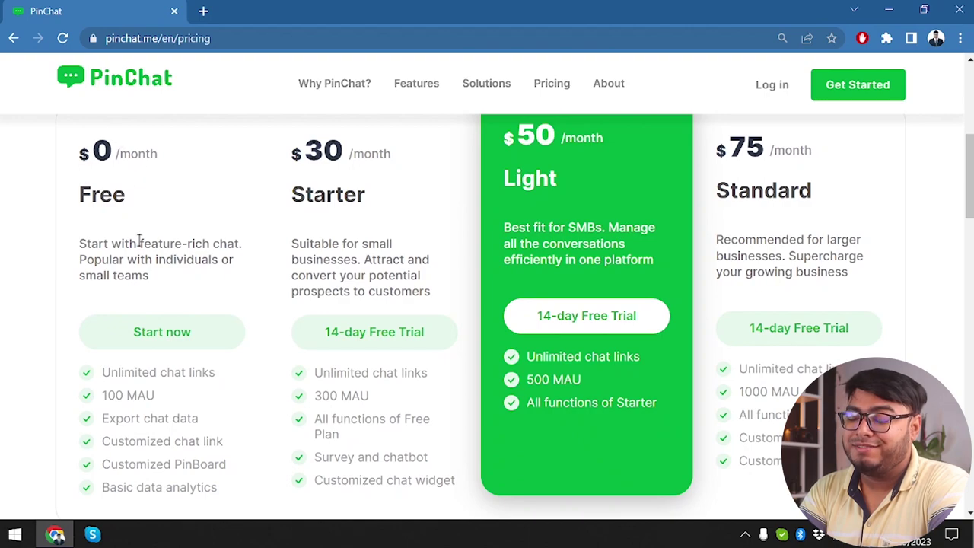
{"action": "left_click", "coordinate": [162, 332]}
{"action": "scroll", "coordinate": [157, 365], "scroll_direction": "down", "scroll_amount": 1}
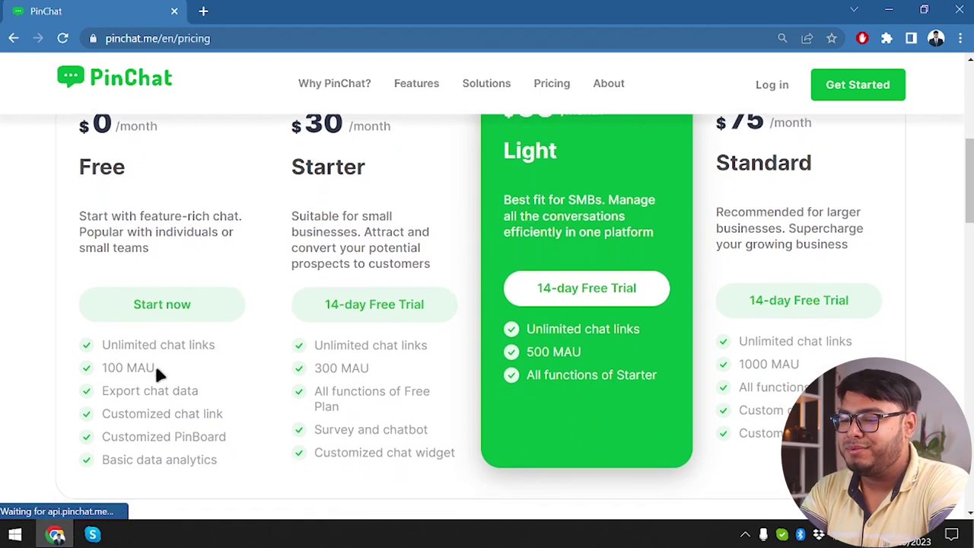
{"action": "scroll", "coordinate": [200, 374], "scroll_direction": "down", "scroll_amount": 1}
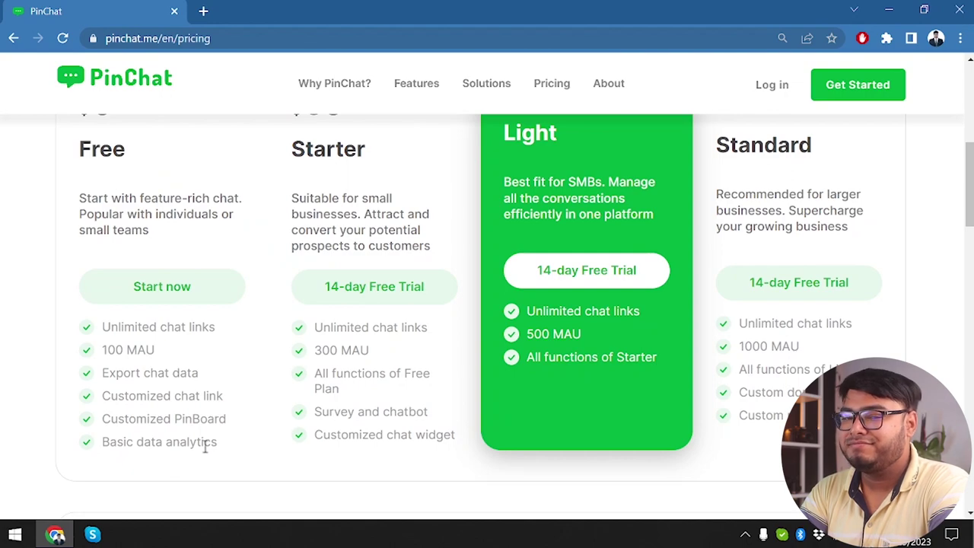
{"action": "scroll", "coordinate": [257, 342], "scroll_direction": "up", "scroll_amount": 1}
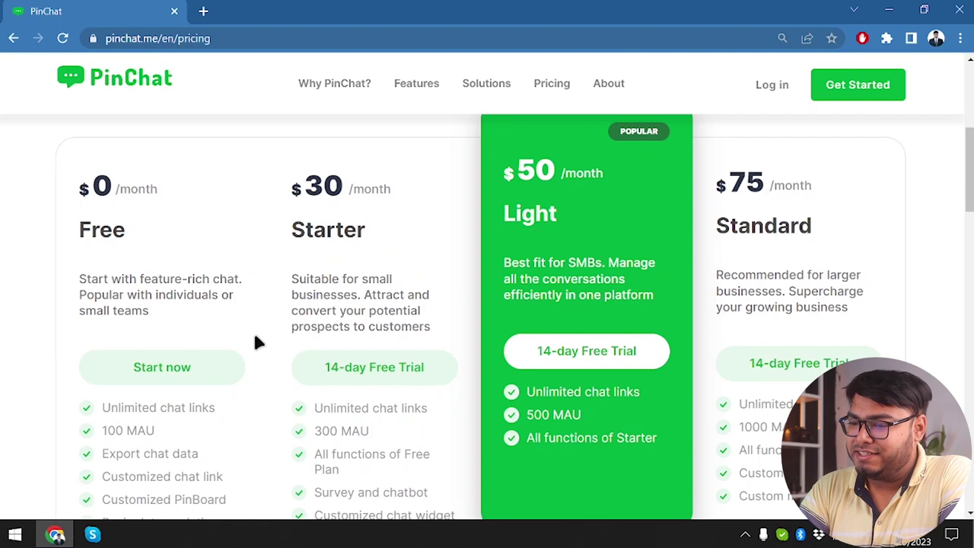
{"action": "scroll", "coordinate": [378, 370], "scroll_direction": "down", "scroll_amount": 1}
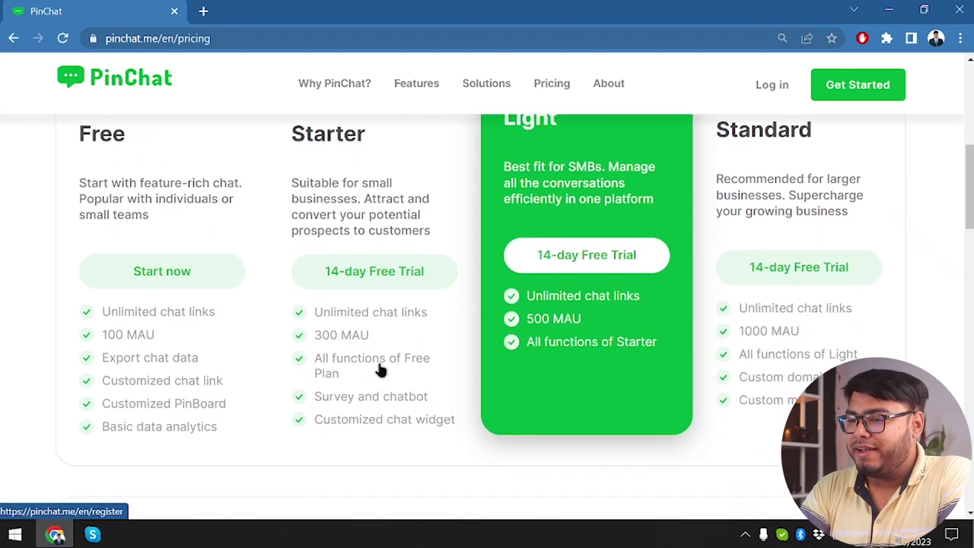
{"action": "scroll", "coordinate": [380, 369], "scroll_direction": "up", "scroll_amount": 2}
{"action": "scroll", "coordinate": [378, 270], "scroll_direction": "down", "scroll_amount": 2}
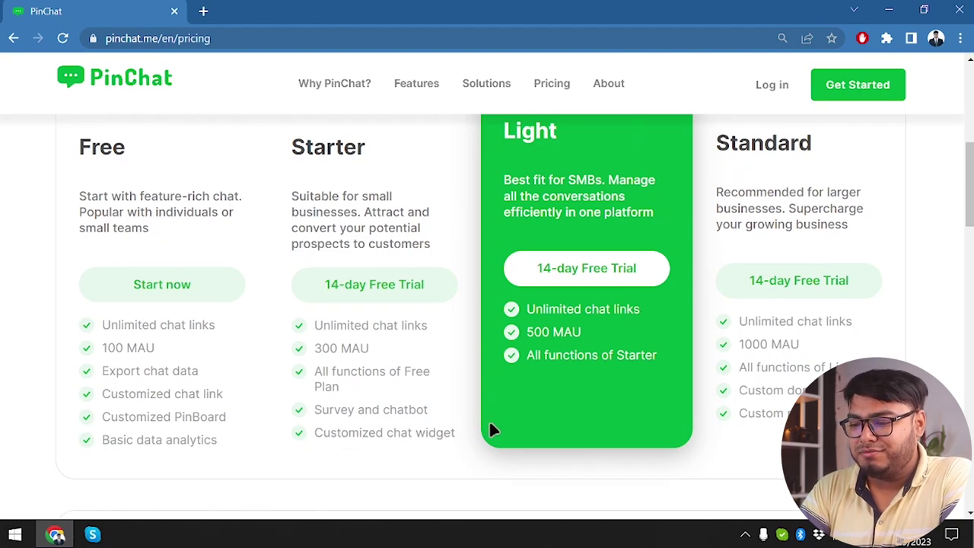
{"action": "scroll", "coordinate": [766, 200], "scroll_direction": "up", "scroll_amount": 3}
{"action": "scroll", "coordinate": [537, 326], "scroll_direction": "down", "scroll_amount": 3}
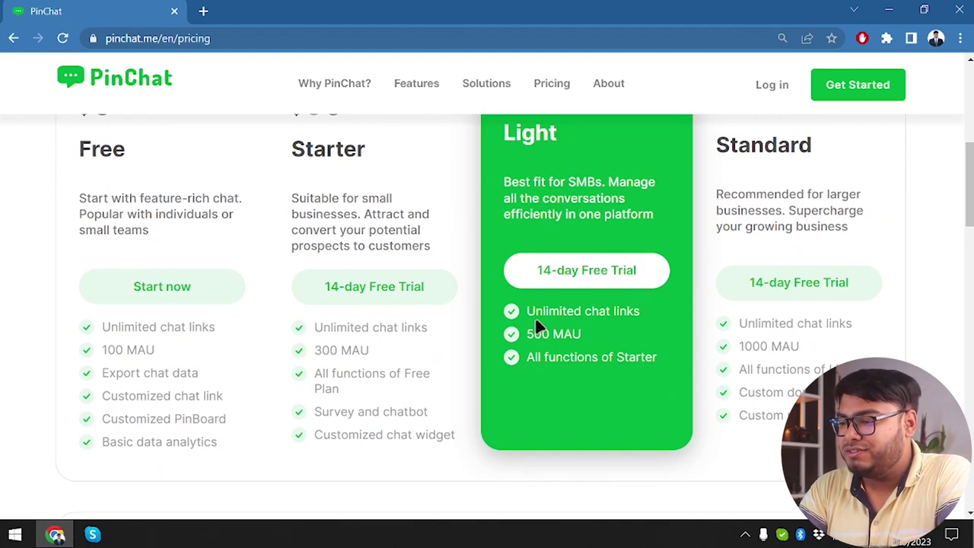
{"action": "scroll", "coordinate": [662, 309], "scroll_direction": "up", "scroll_amount": 1}
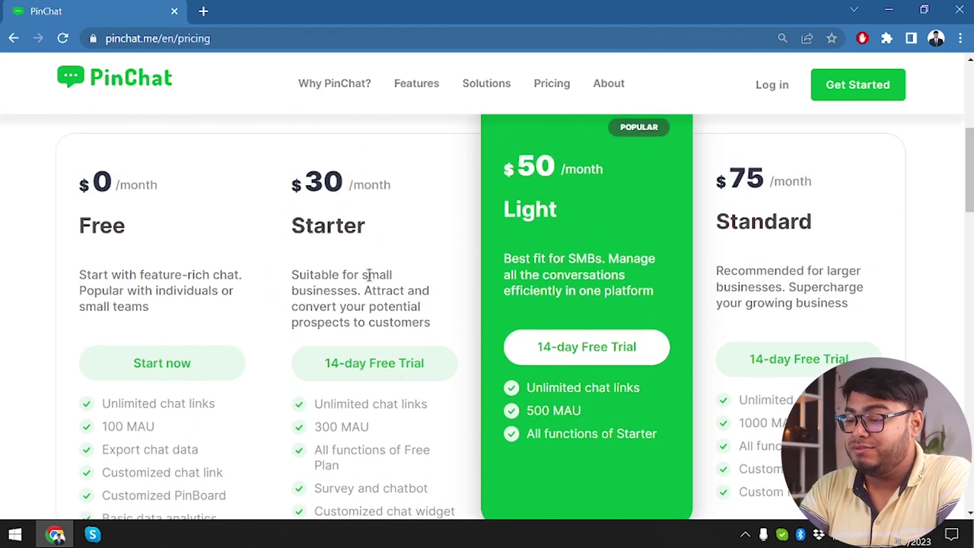
{"action": "scroll", "coordinate": [325, 472], "scroll_direction": "down", "scroll_amount": 1}
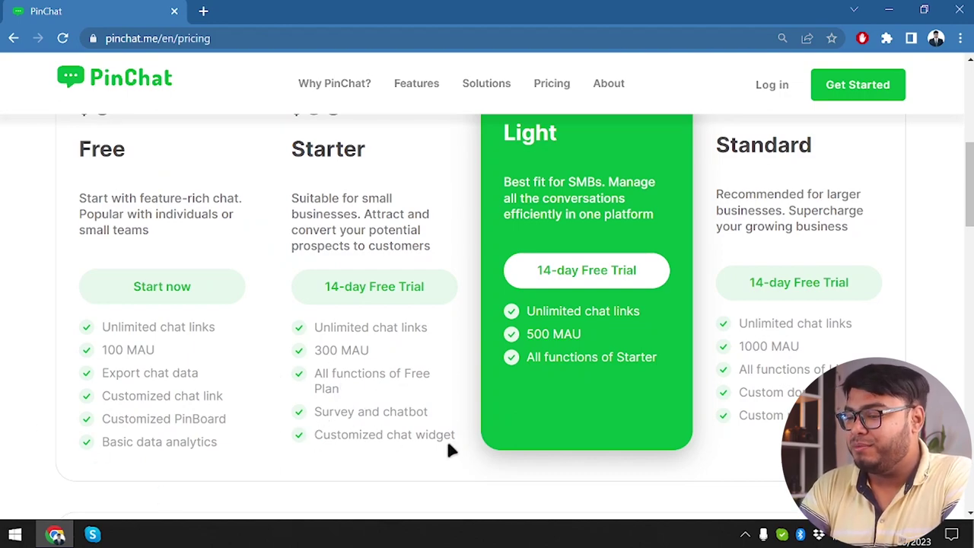
{"action": "scroll", "coordinate": [748, 285], "scroll_direction": "up", "scroll_amount": 1}
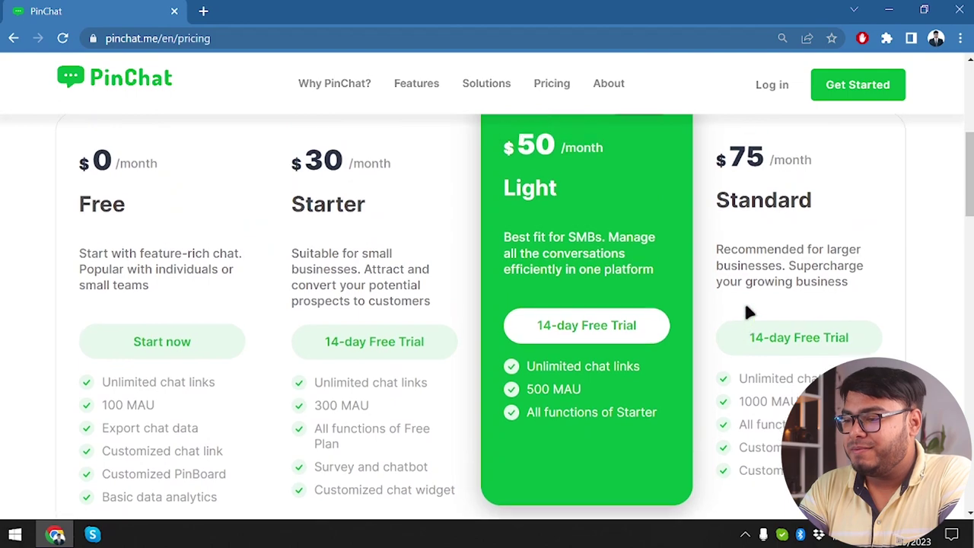
{"action": "scroll", "coordinate": [747, 311], "scroll_direction": "up", "scroll_amount": 2}
{"action": "scroll", "coordinate": [747, 311], "scroll_direction": "down", "scroll_amount": 4}
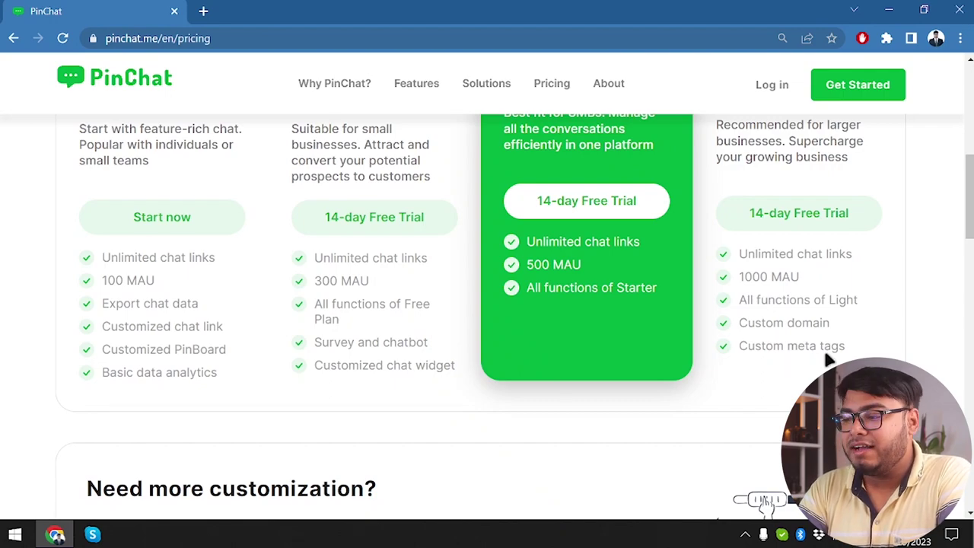
{"action": "scroll", "coordinate": [551, 410], "scroll_direction": "down", "scroll_amount": 4}
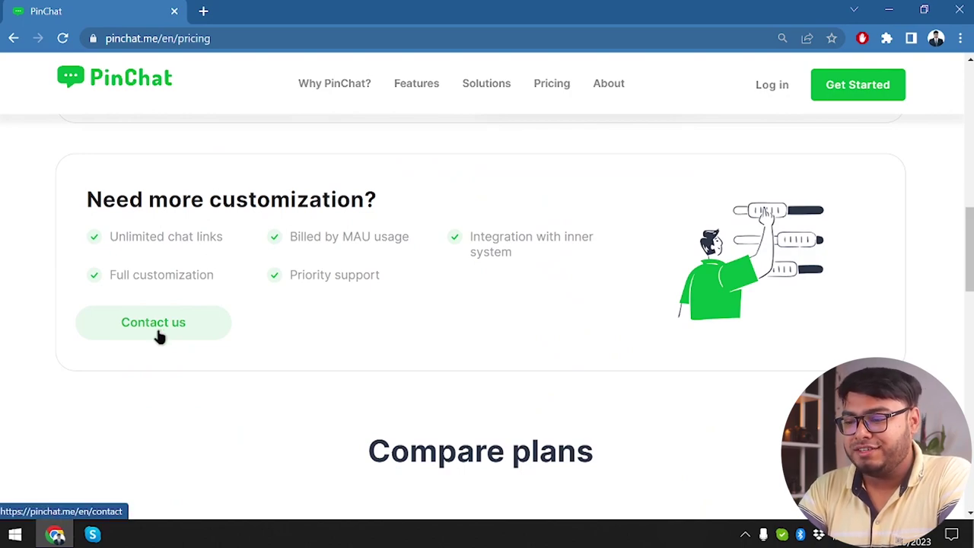
{"action": "scroll", "coordinate": [160, 337], "scroll_direction": "down", "scroll_amount": 6}
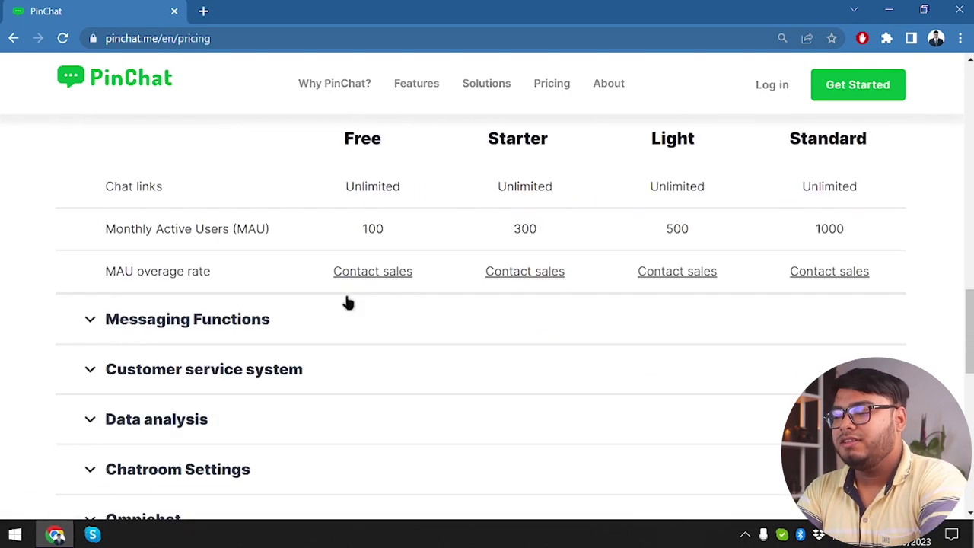
{"action": "scroll", "coordinate": [348, 302], "scroll_direction": "up", "scroll_amount": 10}
{"action": "scroll", "coordinate": [254, 205], "scroll_direction": "up", "scroll_amount": 5}
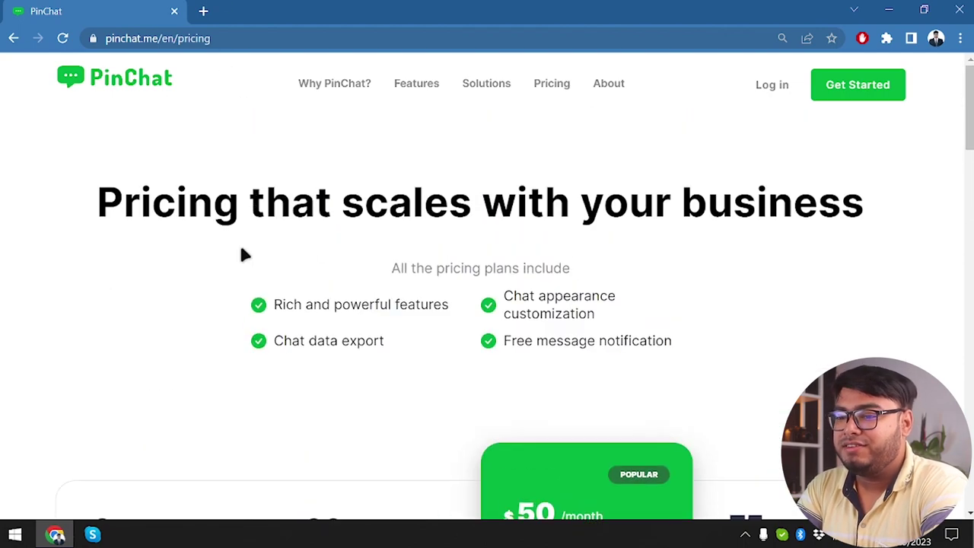
Search Google for 'pinchat lifetime deal' in a new tab.
{"action": "left_click", "coordinate": [203, 11]}
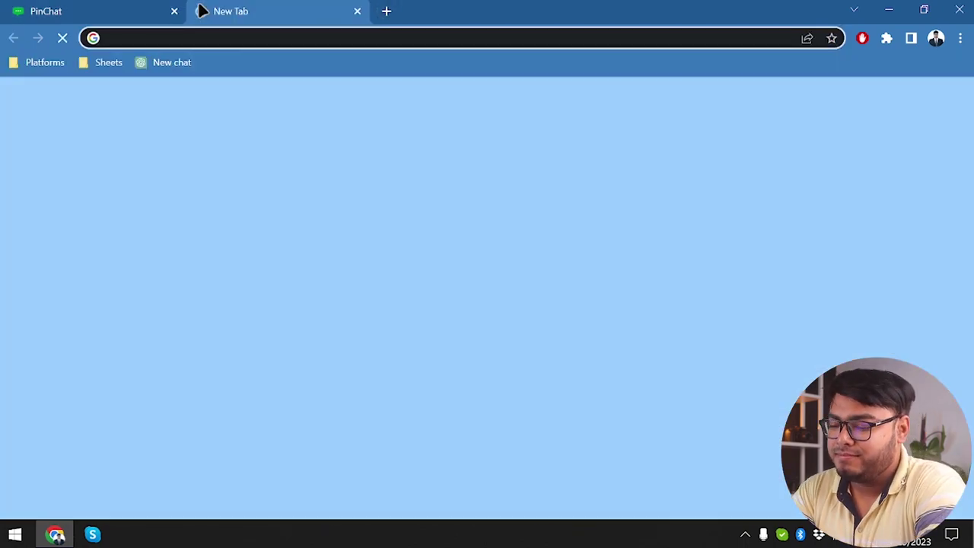
{"action": "type", "text": "pinchat life"}
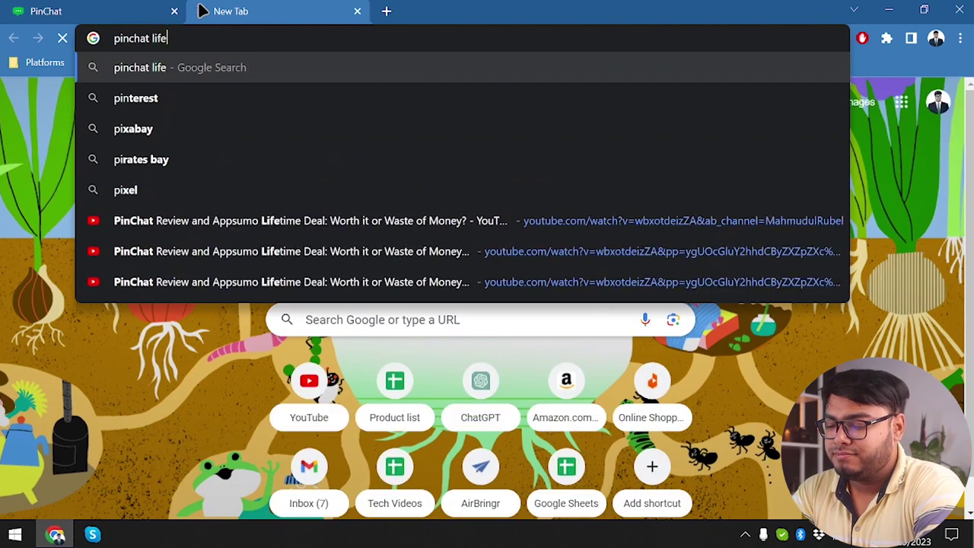
{"action": "type", "text": "time deal"}
{"action": "key", "text": "Return"}
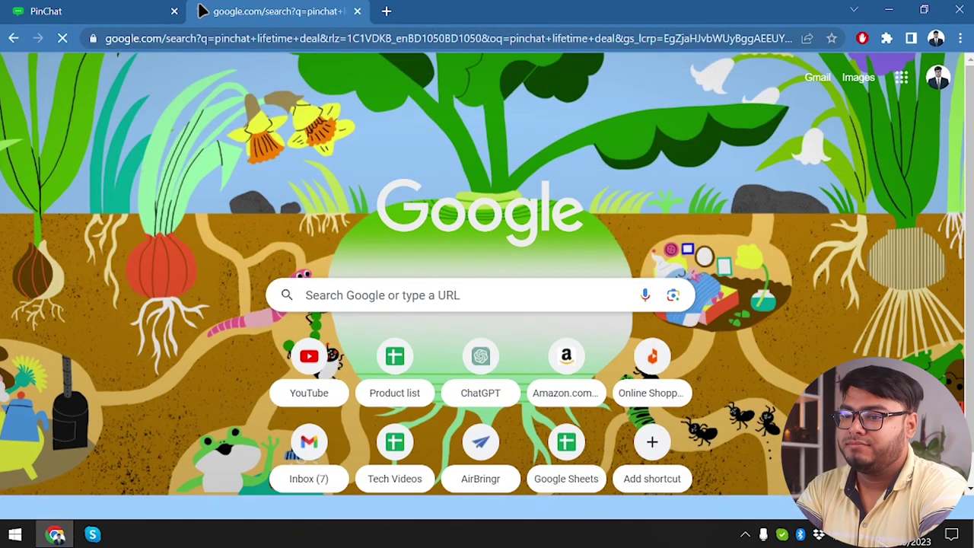
Open the AppSumo PinChat lifetime deal in a background tab and close the search results.
{"action": "scroll", "coordinate": [211, 322], "scroll_direction": "down", "scroll_amount": 2}
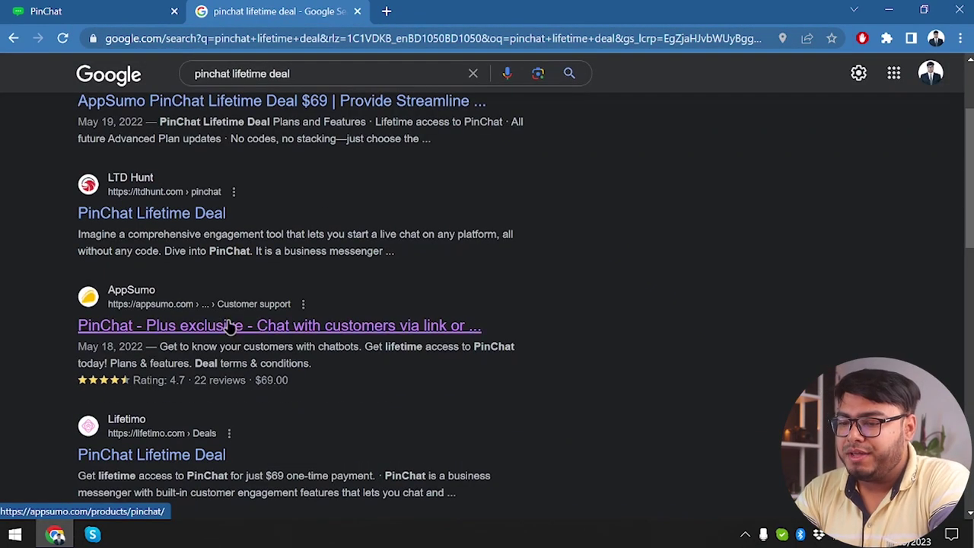
{"action": "middle_click", "coordinate": [230, 325]}
{"action": "scroll", "coordinate": [231, 326], "scroll_direction": "down", "scroll_amount": 3}
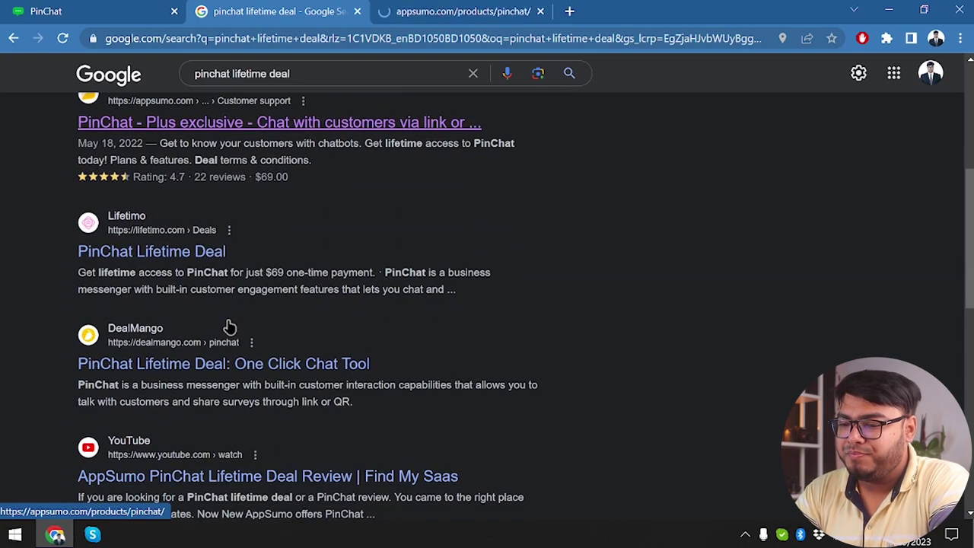
{"action": "scroll", "coordinate": [233, 326], "scroll_direction": "down", "scroll_amount": 5}
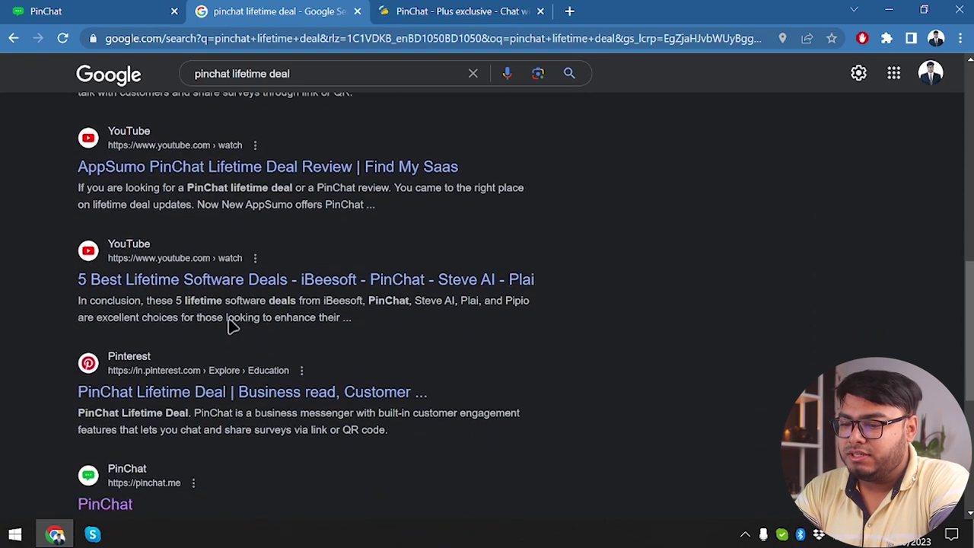
{"action": "scroll", "coordinate": [230, 325], "scroll_direction": "down", "scroll_amount": 3}
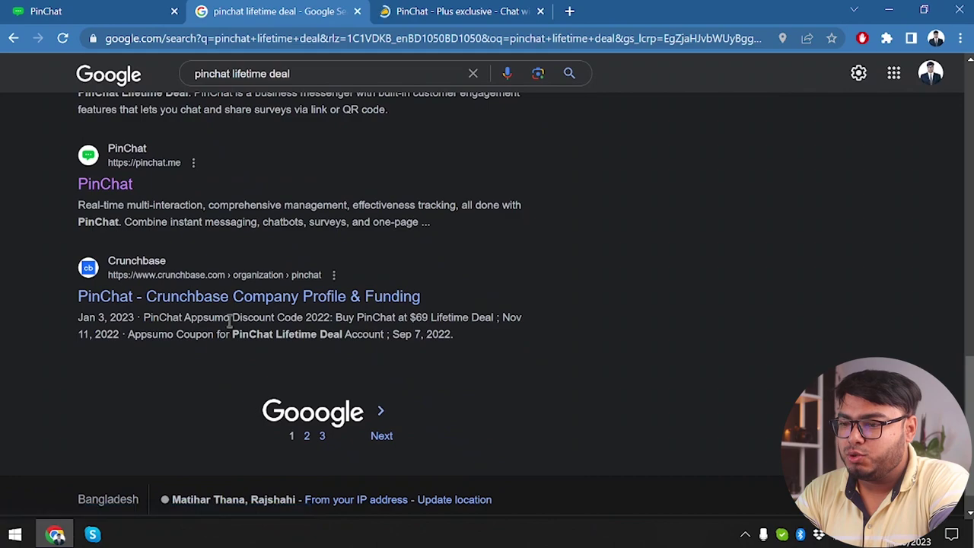
{"action": "scroll", "coordinate": [229, 323], "scroll_direction": "up", "scroll_amount": 6}
{"action": "scroll", "coordinate": [229, 323], "scroll_direction": "up", "scroll_amount": 2}
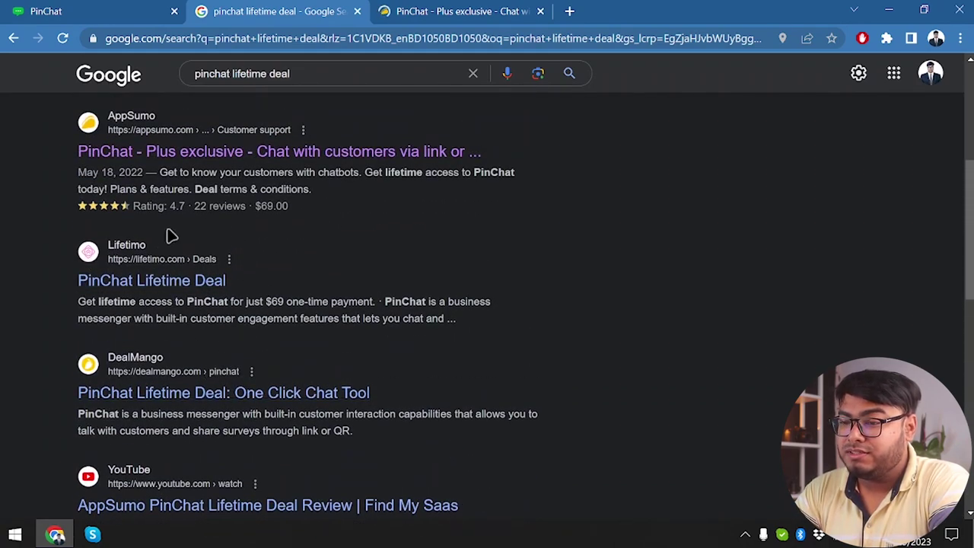
{"action": "scroll", "coordinate": [168, 237], "scroll_direction": "up", "scroll_amount": 3}
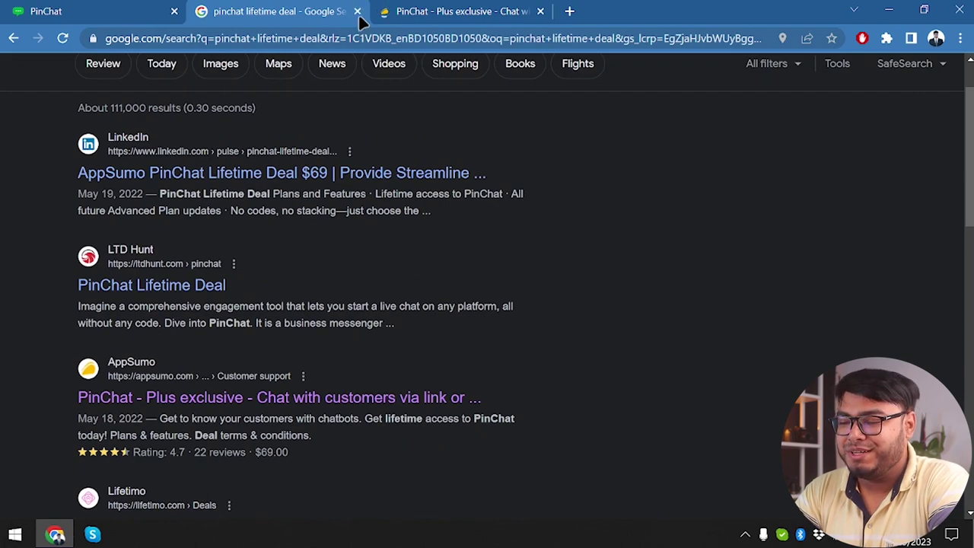
{"action": "left_click", "coordinate": [357, 11]}
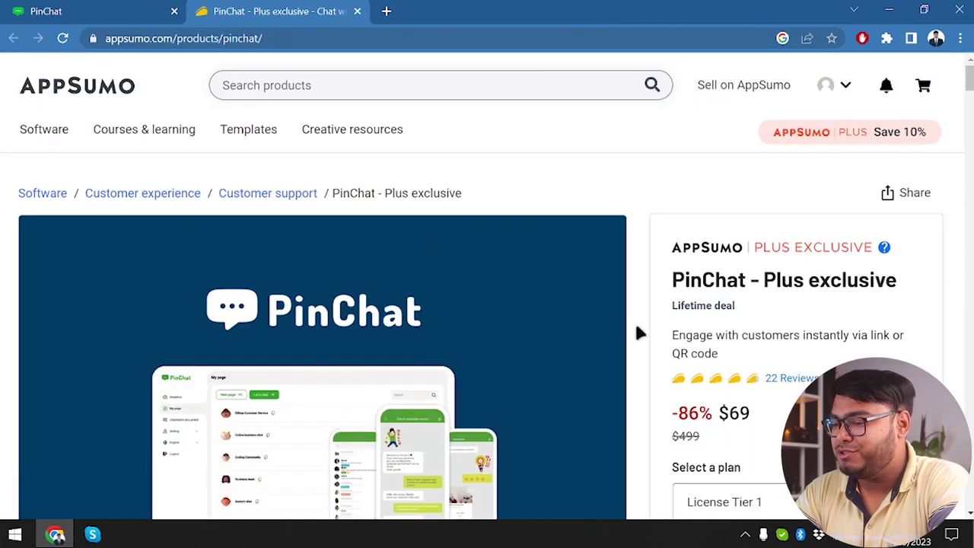
Check the available PinChat license tiers and prices, then return to the pricing page.
{"action": "scroll", "coordinate": [636, 332], "scroll_direction": "down", "scroll_amount": 2}
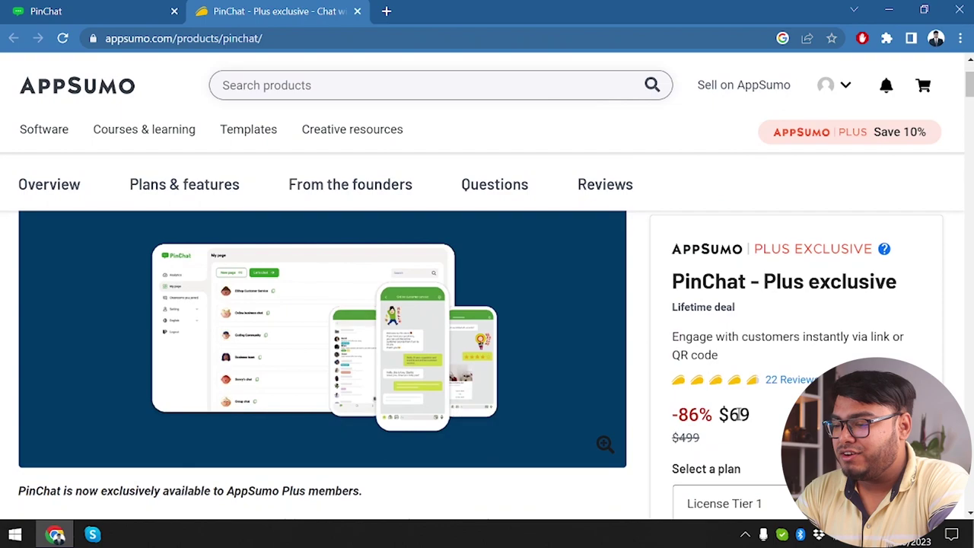
{"action": "scroll", "coordinate": [738, 414], "scroll_direction": "down", "scroll_amount": 2}
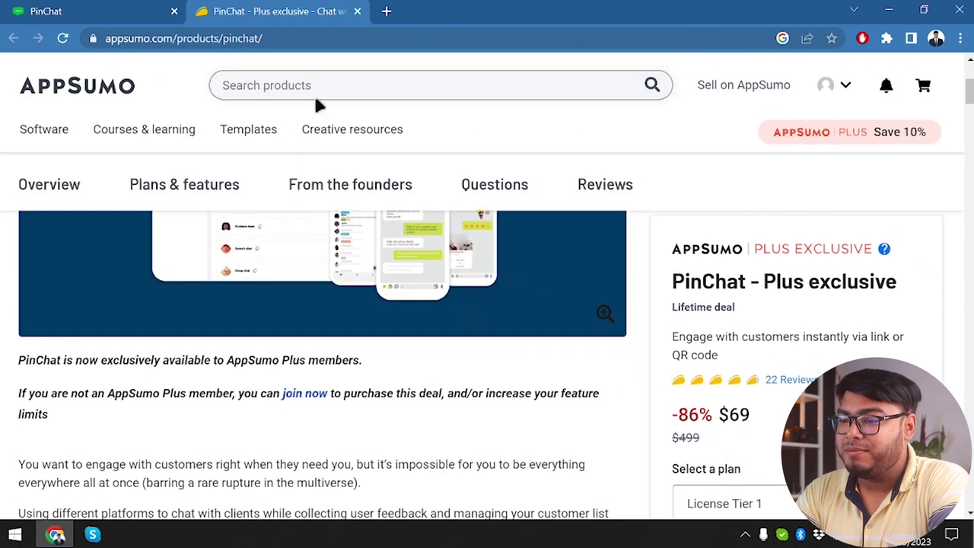
{"action": "scroll", "coordinate": [795, 390], "scroll_direction": "down", "scroll_amount": 2}
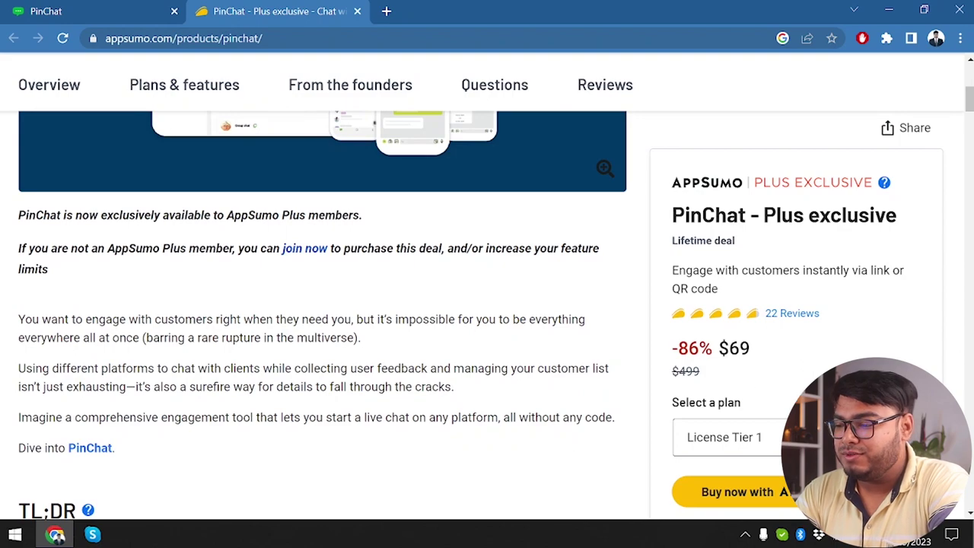
{"action": "left_click", "coordinate": [830, 436]}
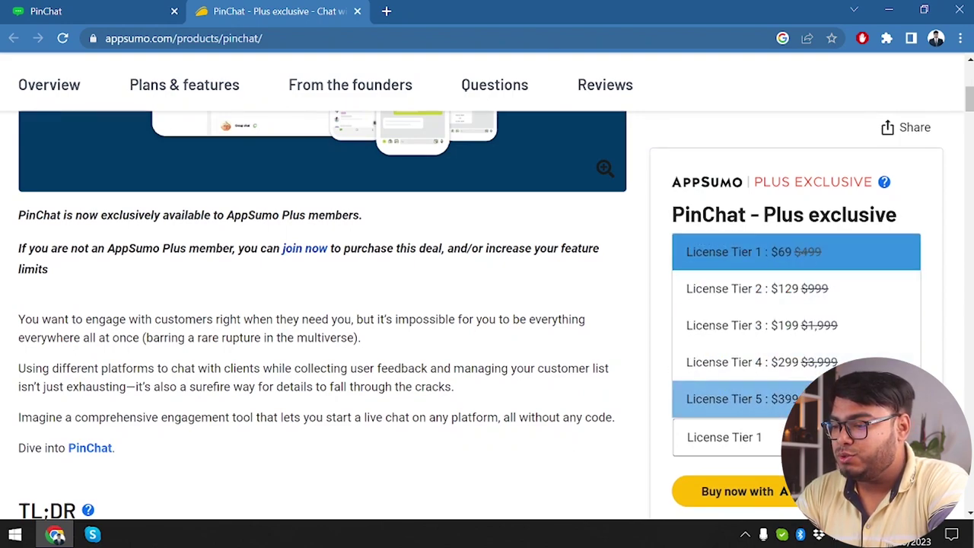
{"action": "left_click", "coordinate": [119, 10]}
{"action": "scroll", "coordinate": [472, 331], "scroll_direction": "down", "scroll_amount": 3}
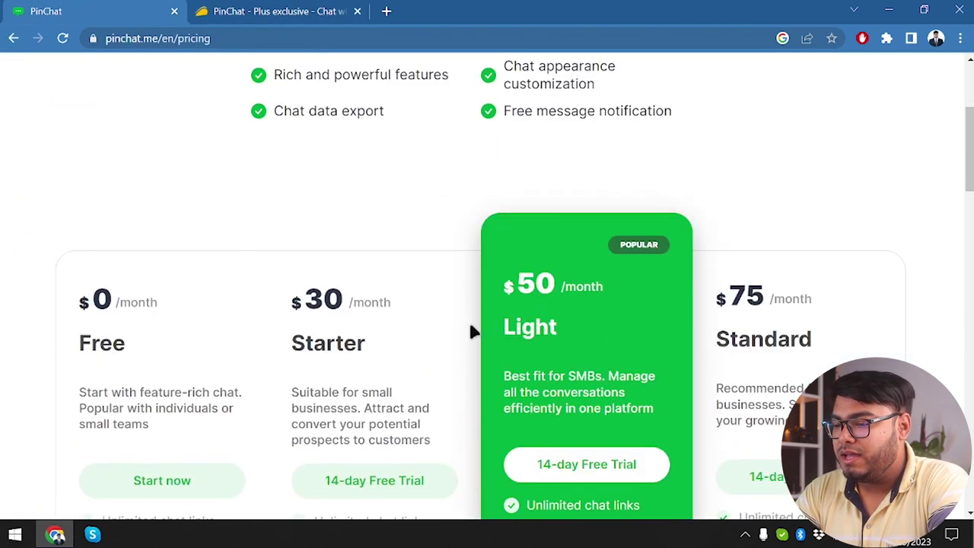
{"action": "scroll", "coordinate": [472, 332], "scroll_direction": "down", "scroll_amount": 3}
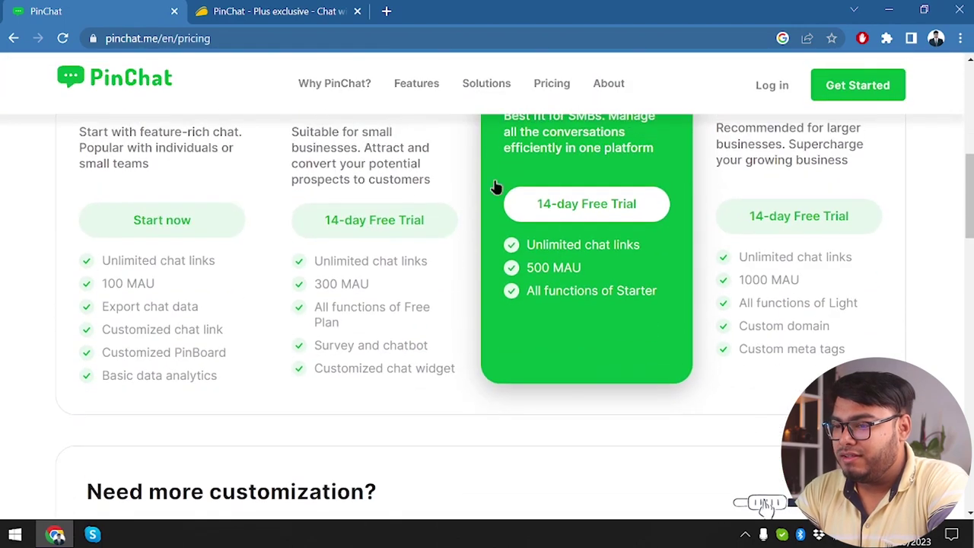
On the AppSumo PinChat deal, close the license tier list and scroll through the Overview.
{"action": "left_click", "coordinate": [315, 10]}
{"action": "scroll", "coordinate": [270, 319], "scroll_direction": "down", "scroll_amount": 2}
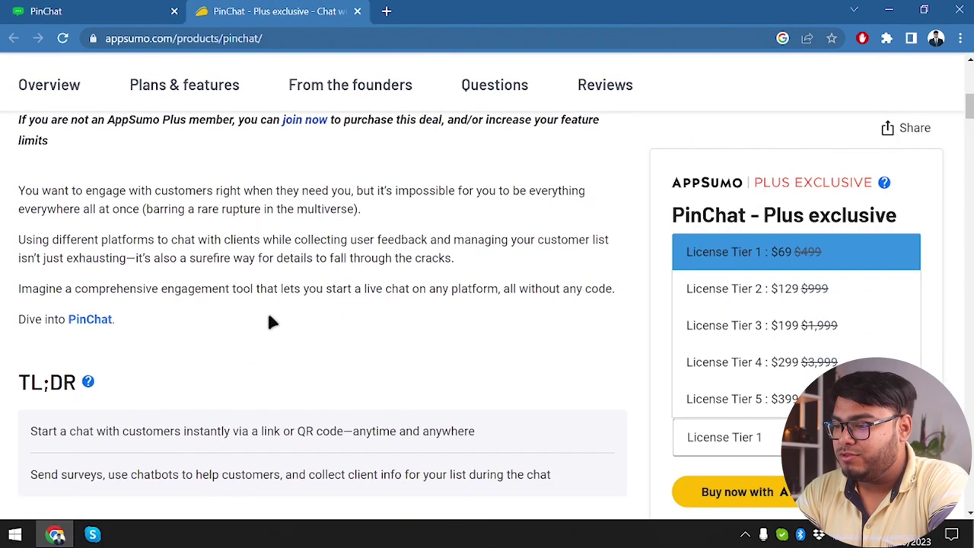
{"action": "left_click", "coordinate": [616, 355]}
{"action": "scroll", "coordinate": [332, 343], "scroll_direction": "down", "scroll_amount": 4}
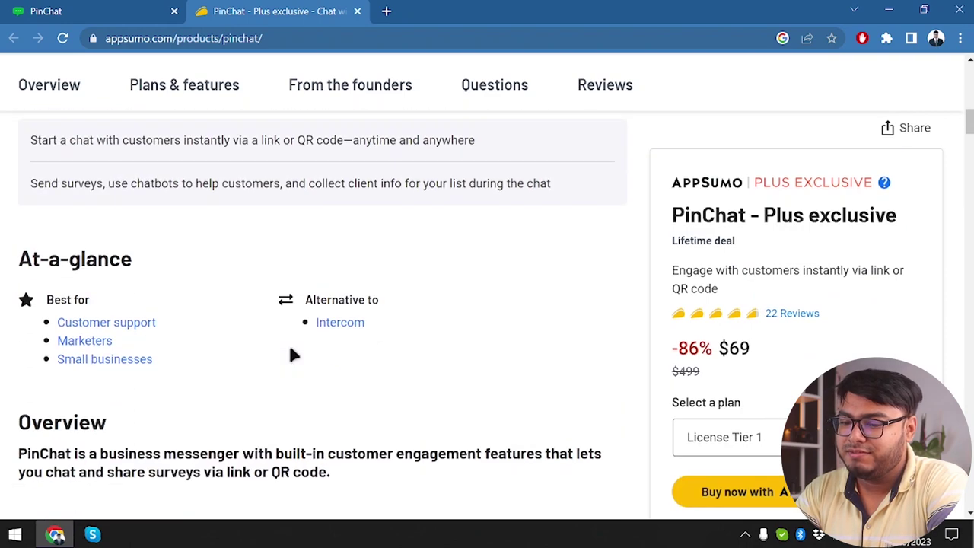
{"action": "scroll", "coordinate": [293, 353], "scroll_direction": "down", "scroll_amount": 2}
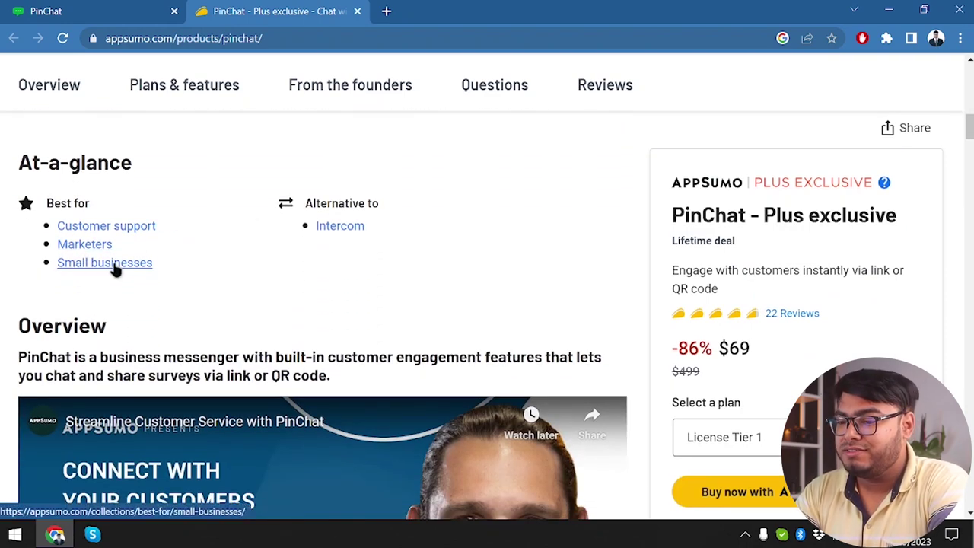
{"action": "scroll", "coordinate": [247, 291], "scroll_direction": "down", "scroll_amount": 4}
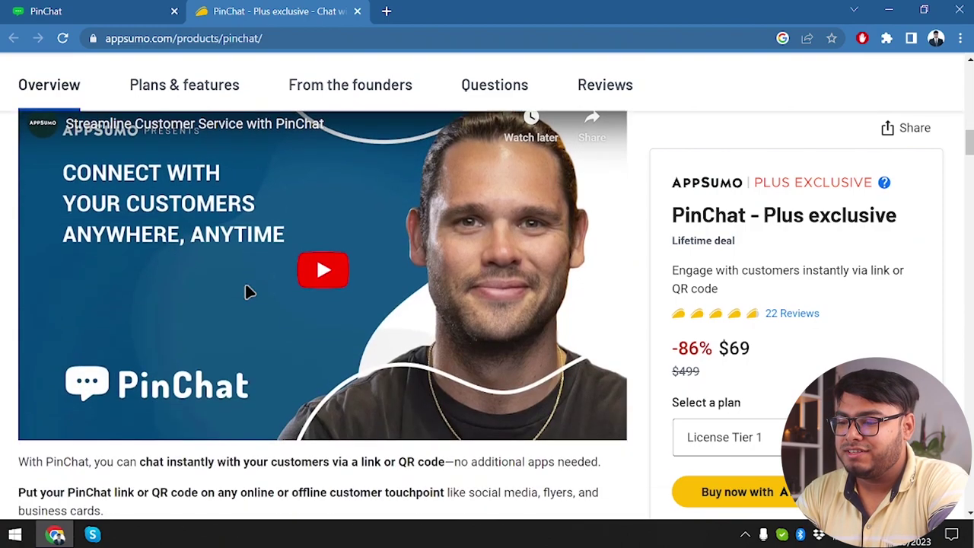
{"action": "scroll", "coordinate": [247, 292], "scroll_direction": "down", "scroll_amount": 15}
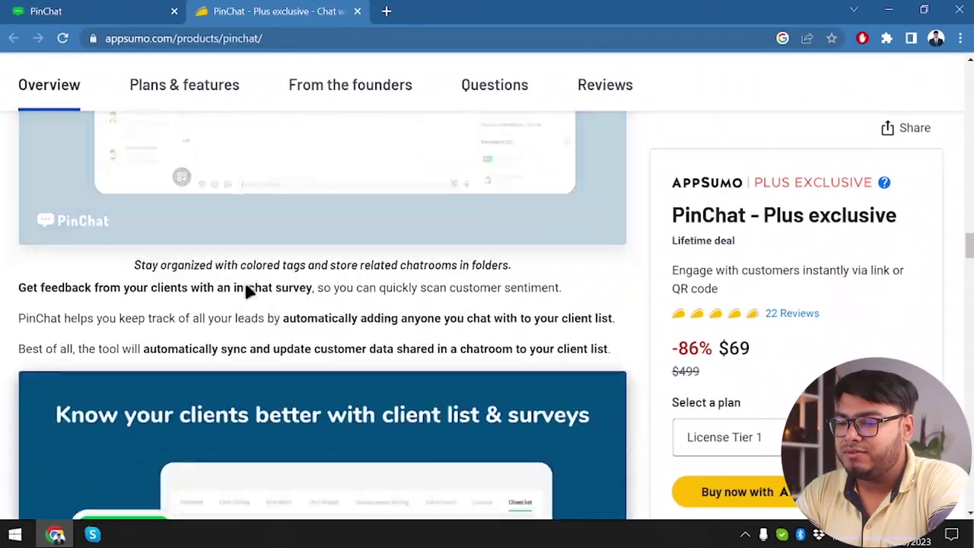
{"action": "scroll", "coordinate": [247, 291], "scroll_direction": "down", "scroll_amount": 10}
Scroll through deal terms and included features down to the License Tier cards ($69, $129, $199).
{"action": "scroll", "coordinate": [247, 292], "scroll_direction": "up", "scroll_amount": 2}
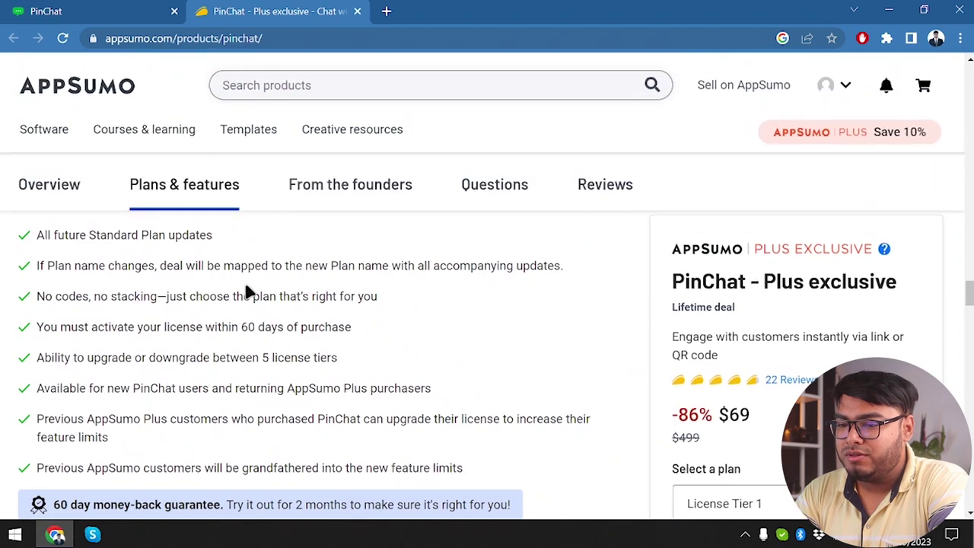
{"action": "scroll", "coordinate": [213, 406], "scroll_direction": "up", "scroll_amount": 1}
{"action": "scroll", "coordinate": [213, 411], "scroll_direction": "down", "scroll_amount": 4}
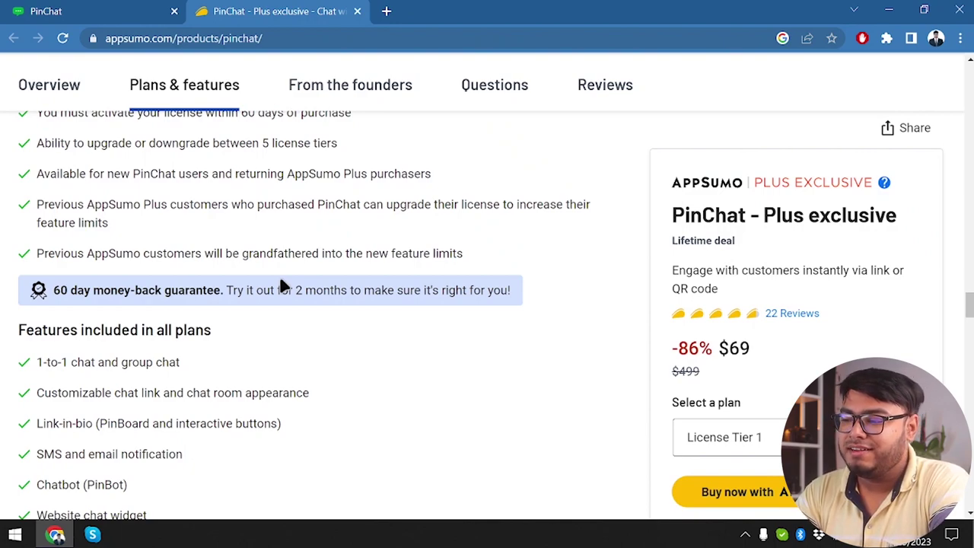
{"action": "scroll", "coordinate": [281, 285], "scroll_direction": "down", "scroll_amount": 4}
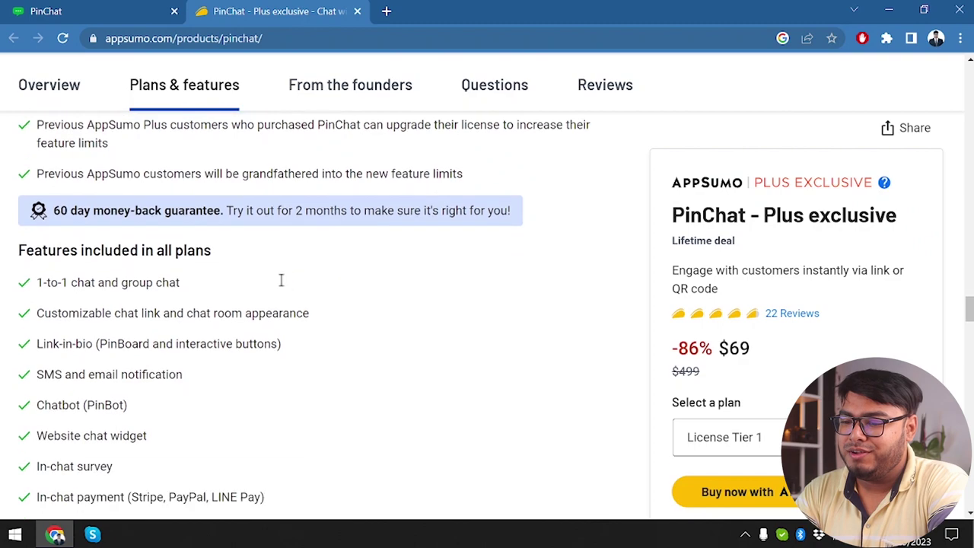
{"action": "scroll", "coordinate": [282, 286], "scroll_direction": "down", "scroll_amount": 4}
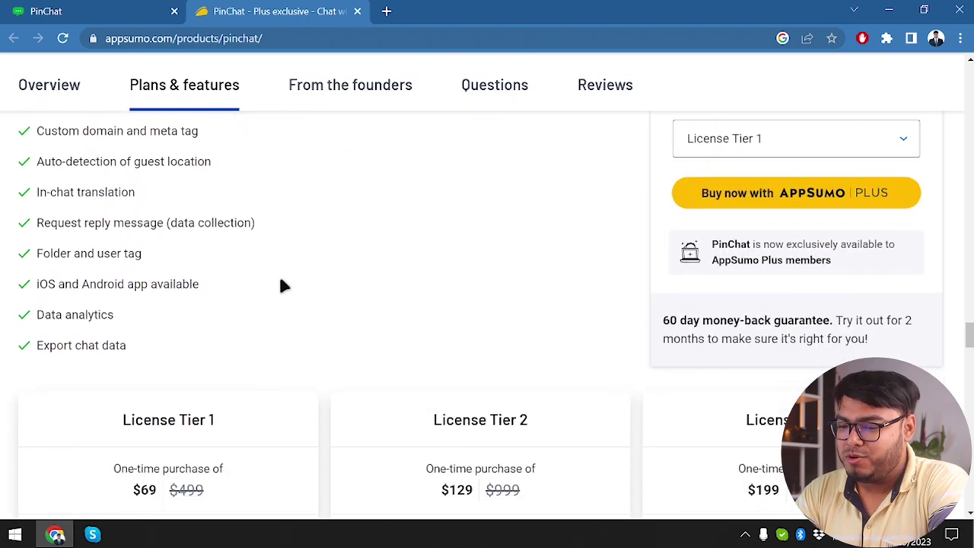
{"action": "scroll", "coordinate": [281, 285], "scroll_direction": "down", "scroll_amount": 3}
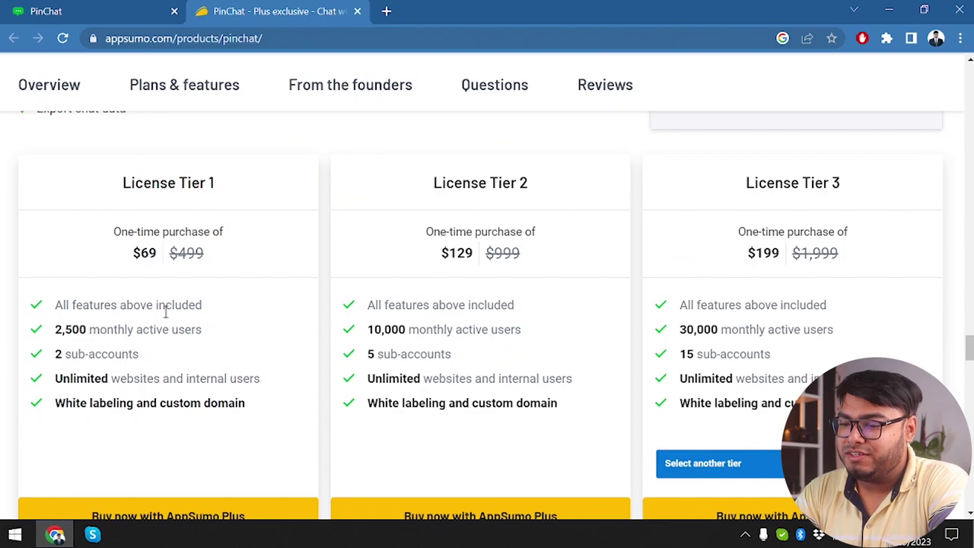
{"action": "scroll", "coordinate": [178, 263], "scroll_direction": "up", "scroll_amount": 10}
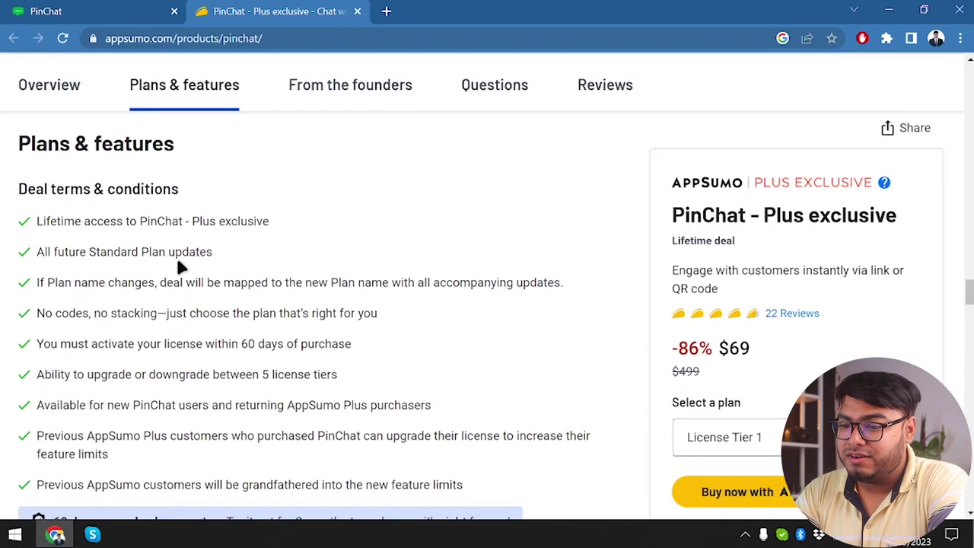
{"action": "scroll", "coordinate": [178, 262], "scroll_direction": "down", "scroll_amount": 3}
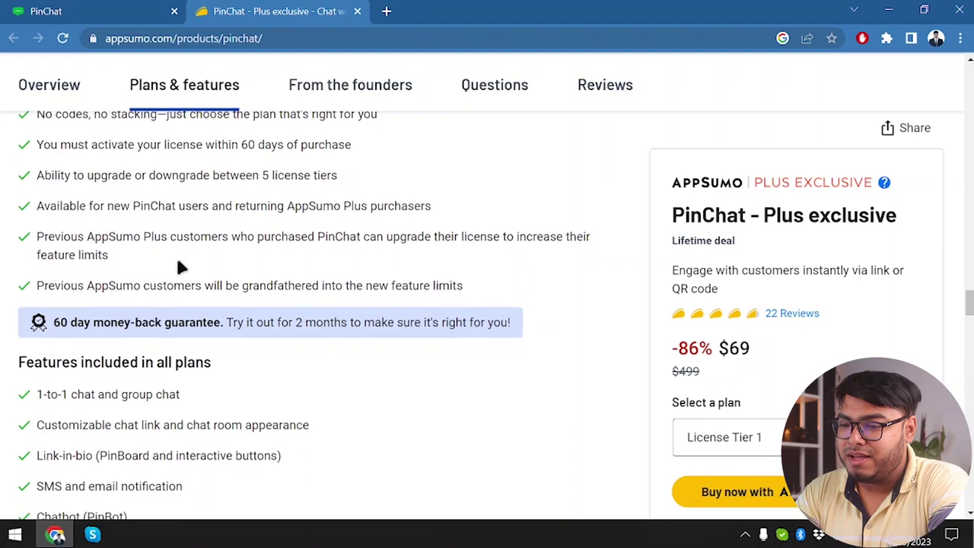
{"action": "scroll", "coordinate": [178, 262], "scroll_direction": "down", "scroll_amount": 5}
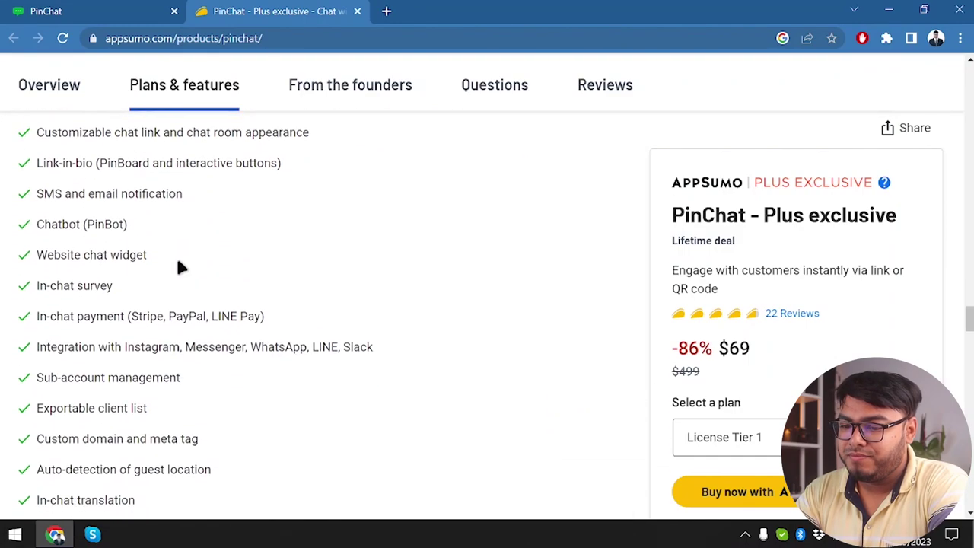
{"action": "scroll", "coordinate": [178, 261], "scroll_direction": "down", "scroll_amount": 7}
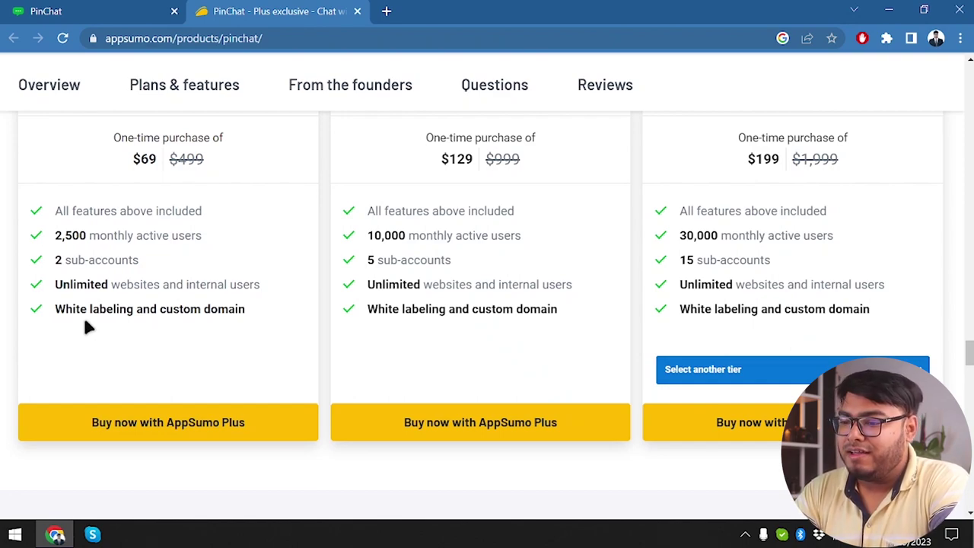
{"action": "scroll", "coordinate": [421, 228], "scroll_direction": "up", "scroll_amount": 3}
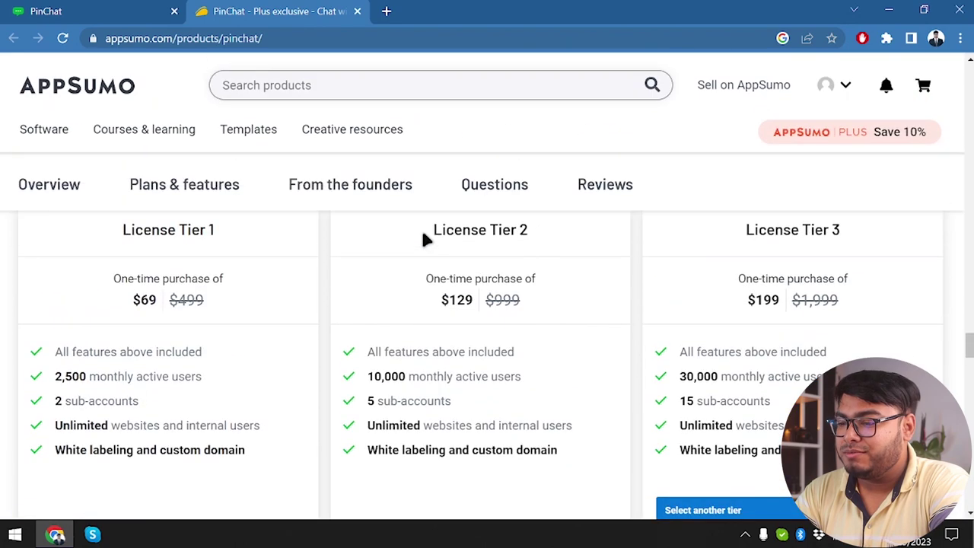
{"action": "scroll", "coordinate": [409, 381], "scroll_direction": "down", "scroll_amount": 1}
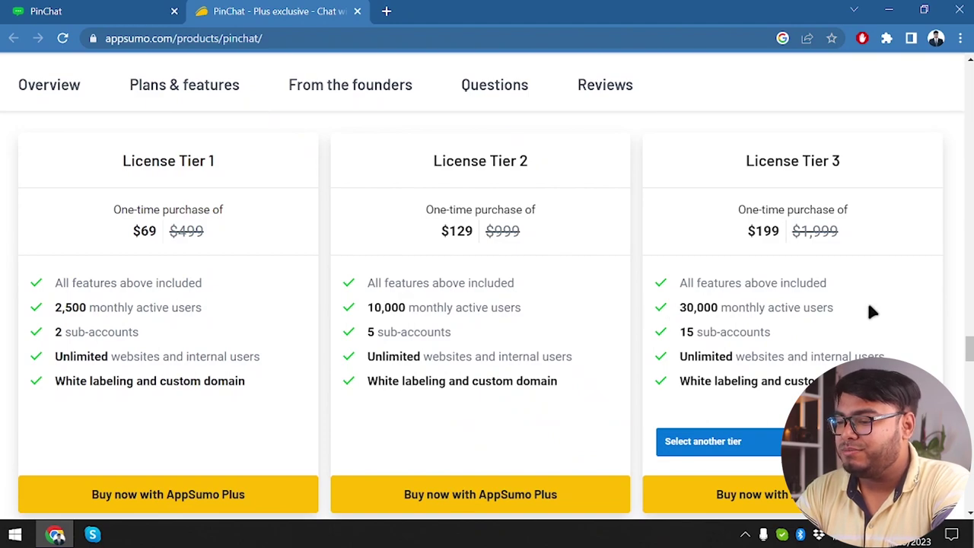
Switch the third card via Tier 4 to License Tier 5 ($399, 200,000 users), then return to Overview.
{"action": "left_click", "coordinate": [732, 443]}
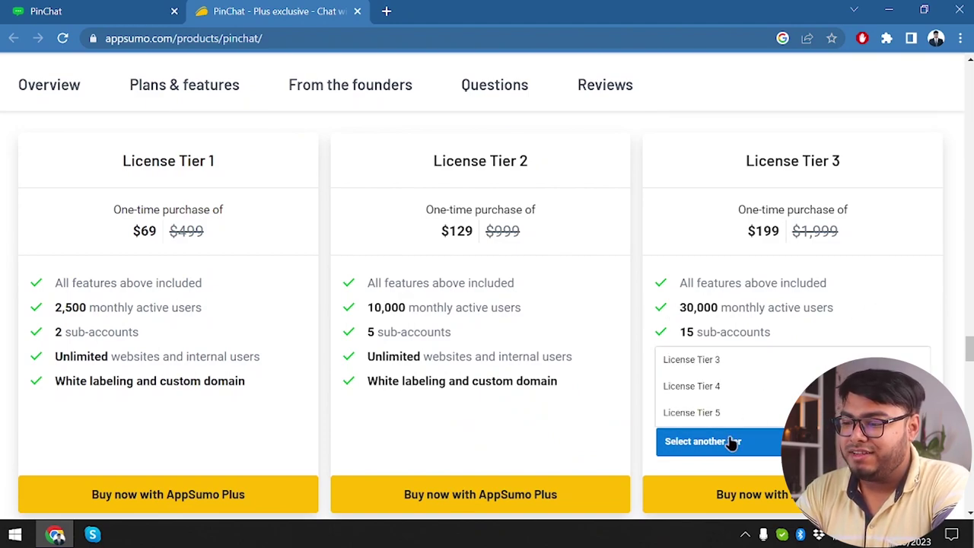
{"action": "left_click", "coordinate": [791, 391]}
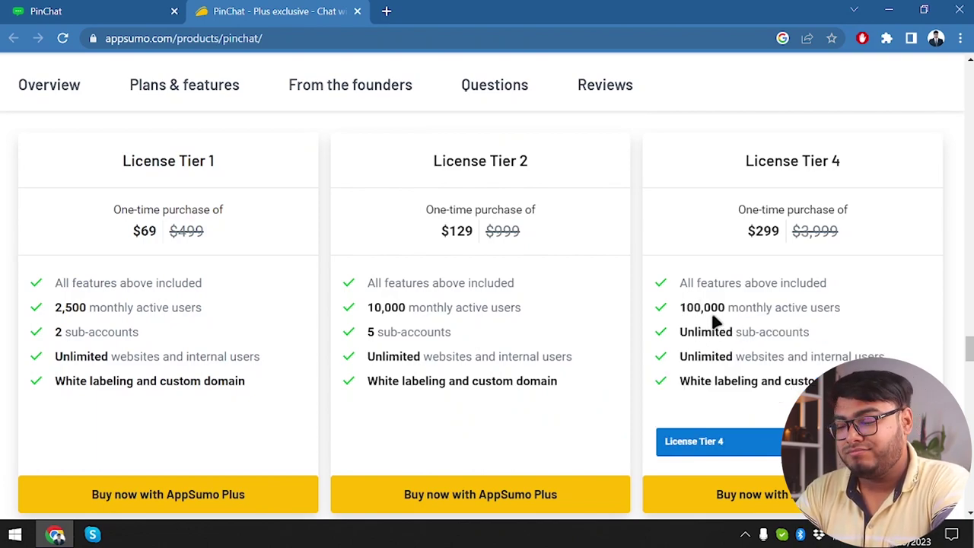
{"action": "left_click", "coordinate": [761, 440]}
{"action": "left_click", "coordinate": [725, 417]}
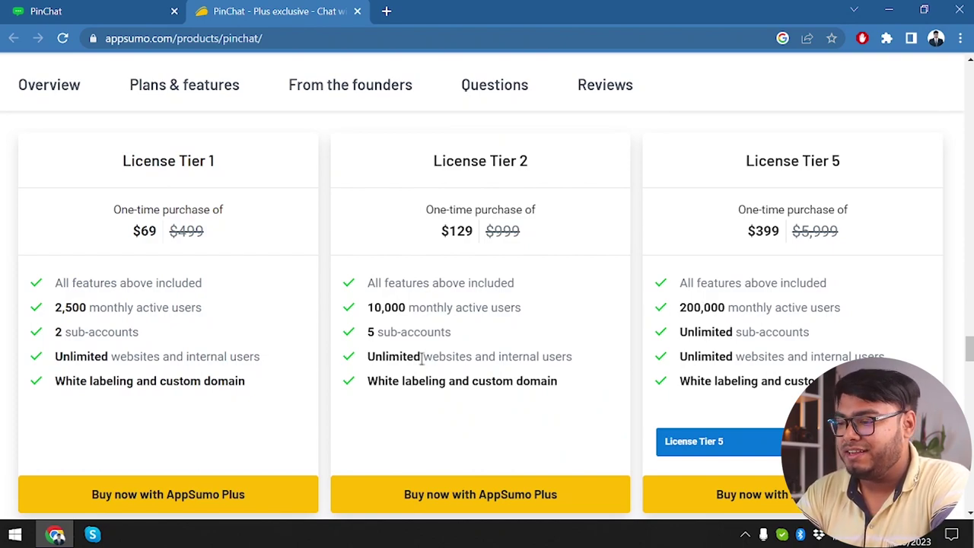
{"action": "scroll", "coordinate": [421, 358], "scroll_direction": "down", "scroll_amount": 3}
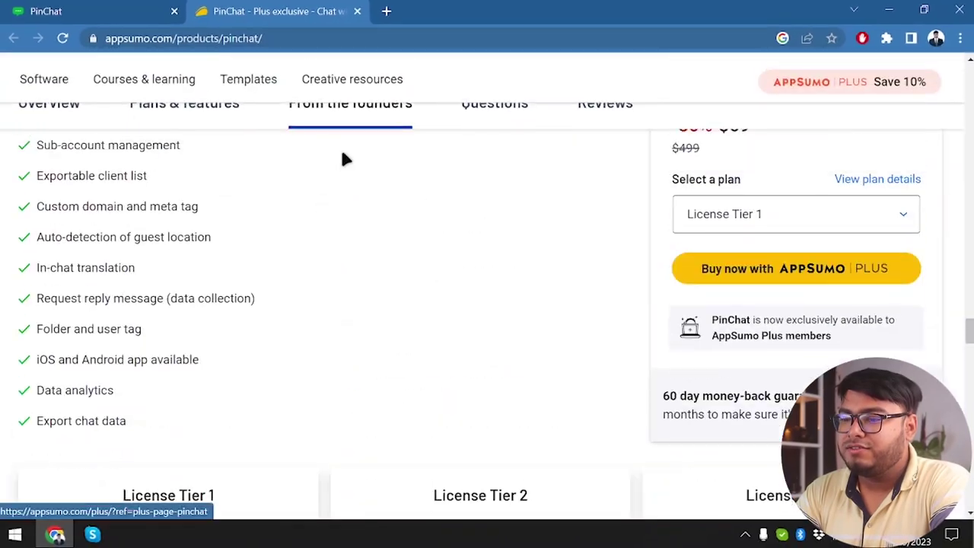
{"action": "scroll", "coordinate": [342, 158], "scroll_direction": "up", "scroll_amount": 5}
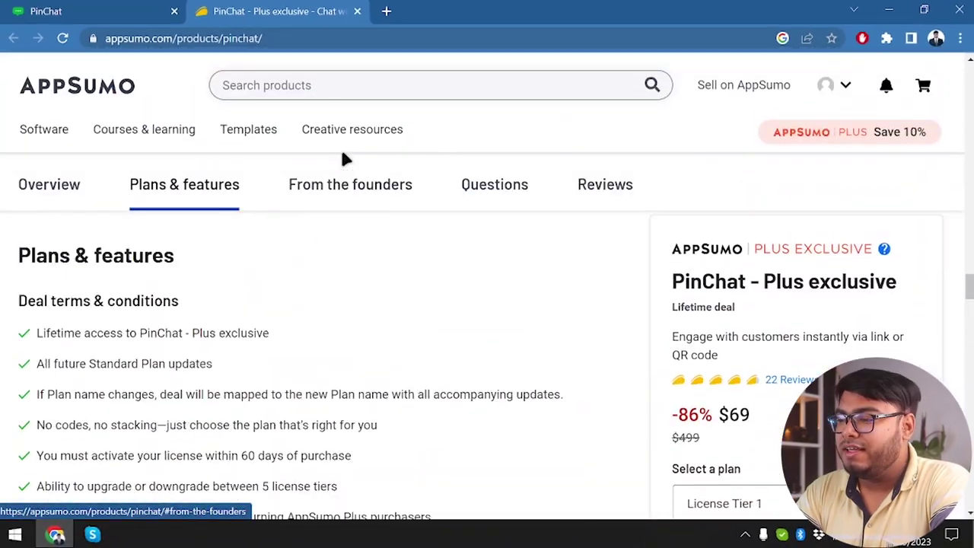
{"action": "scroll", "coordinate": [344, 158], "scroll_direction": "up", "scroll_amount": 15}
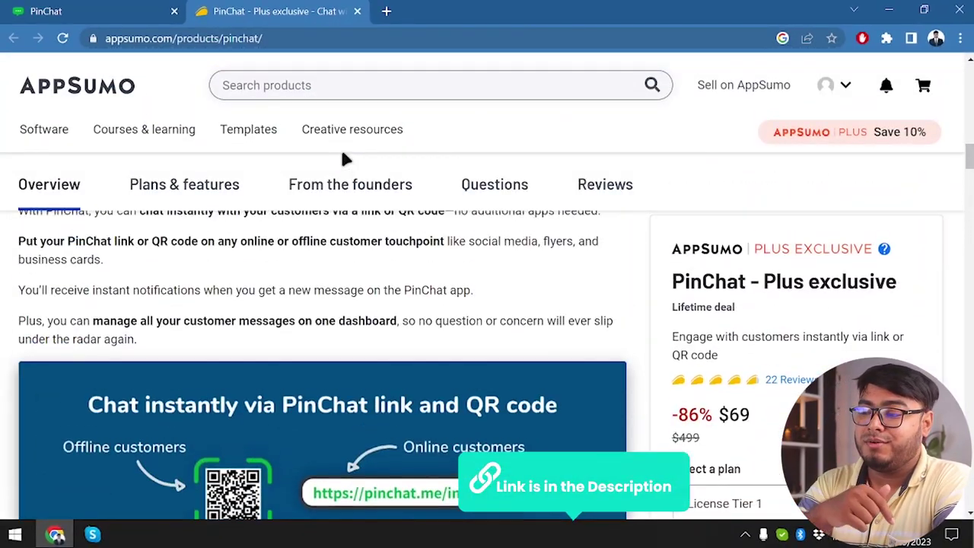
{"action": "scroll", "coordinate": [343, 158], "scroll_direction": "up", "scroll_amount": 3}
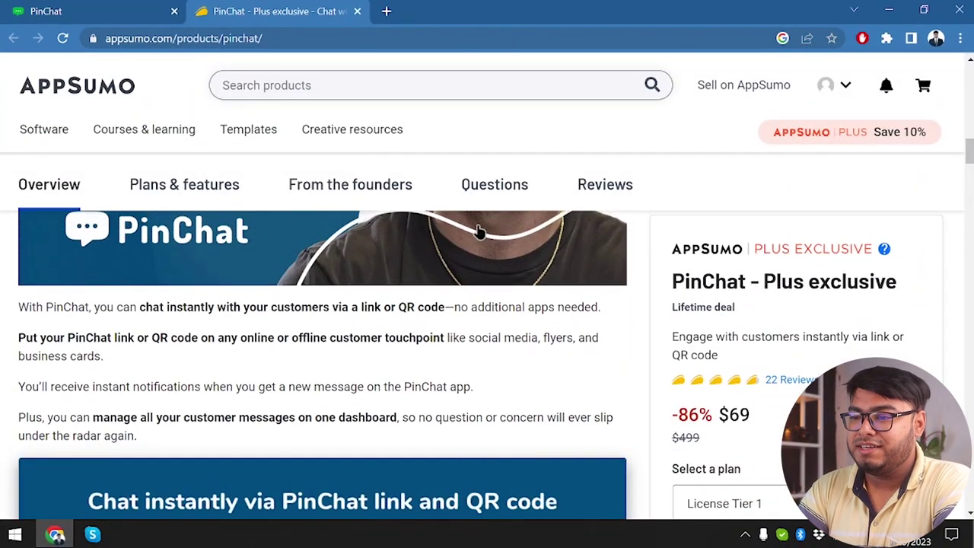
Close the AppSumo deal tab and scroll to the top of PinChat's pricing page.
{"action": "left_click", "coordinate": [357, 11]}
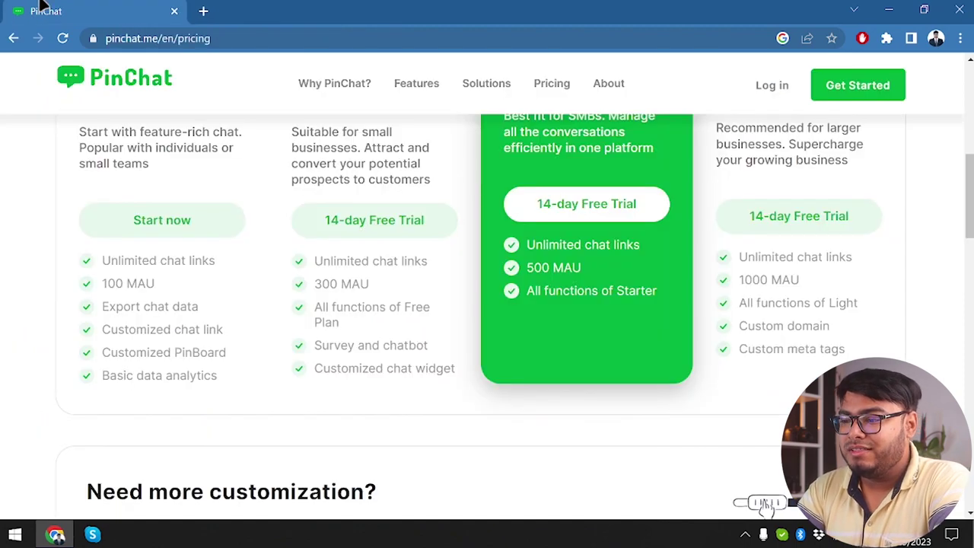
{"action": "scroll", "coordinate": [678, 336], "scroll_direction": "up", "scroll_amount": 5}
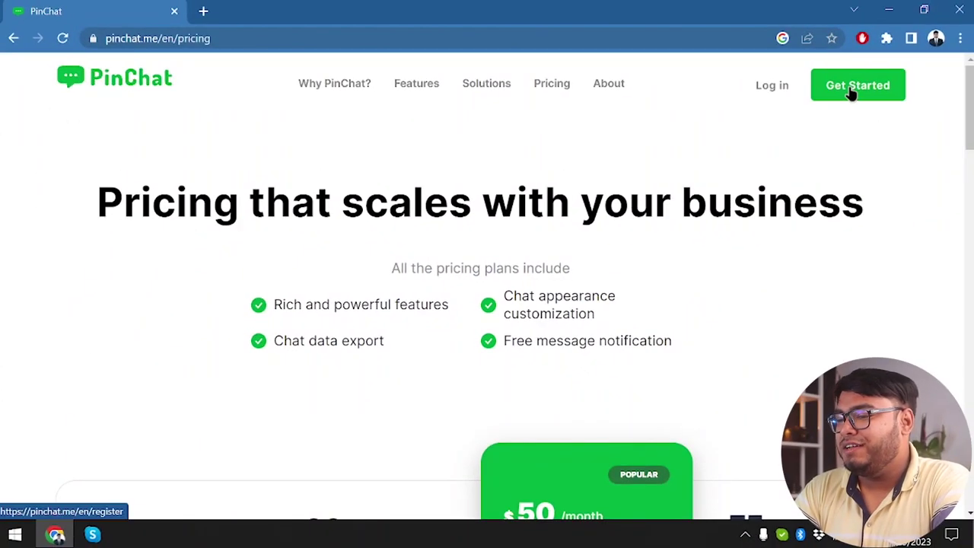
Sign up for PinChat with a Google account.
{"action": "left_click", "coordinate": [852, 92]}
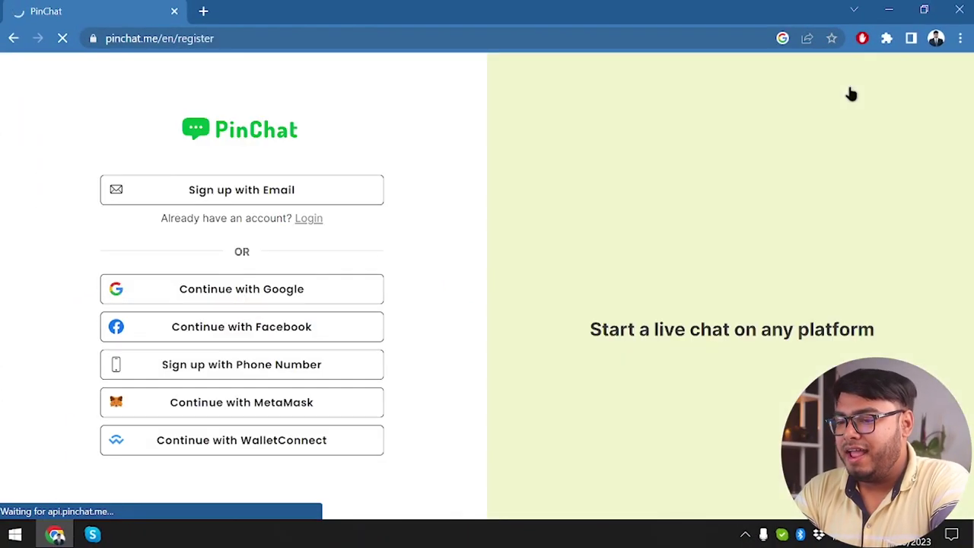
{"action": "left_click", "coordinate": [276, 296]}
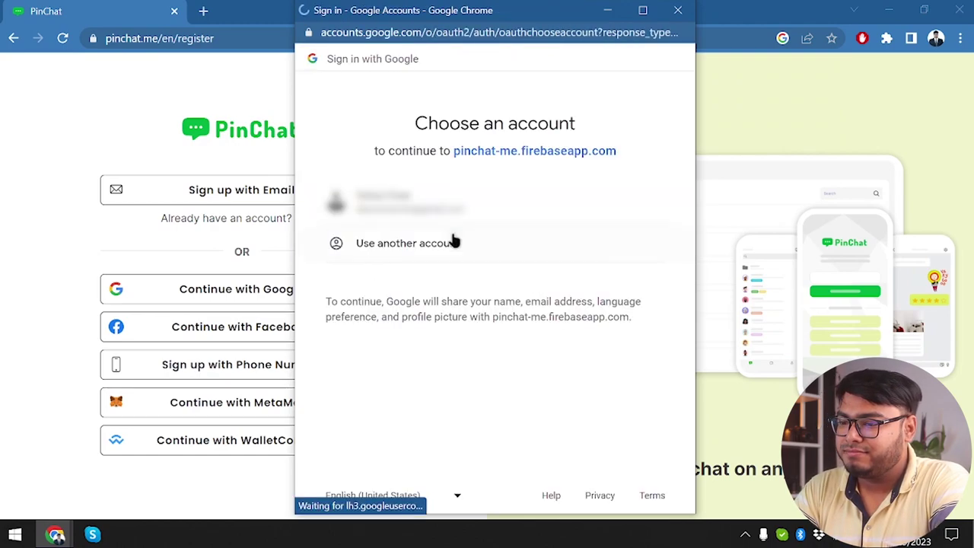
{"action": "left_click", "coordinate": [417, 208]}
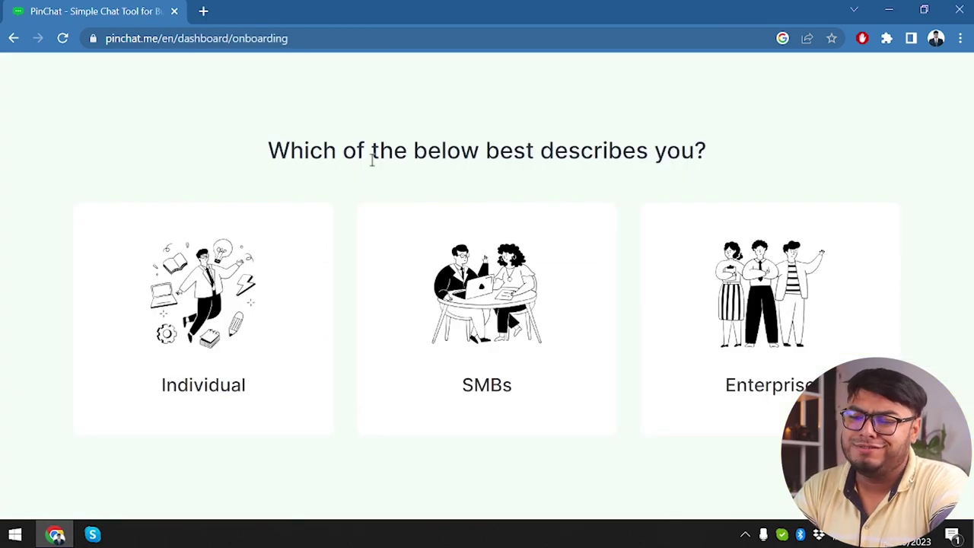
Answer onboarding step 1 with Individual, Technology and Team member, and continue.
{"action": "left_click", "coordinate": [245, 379]}
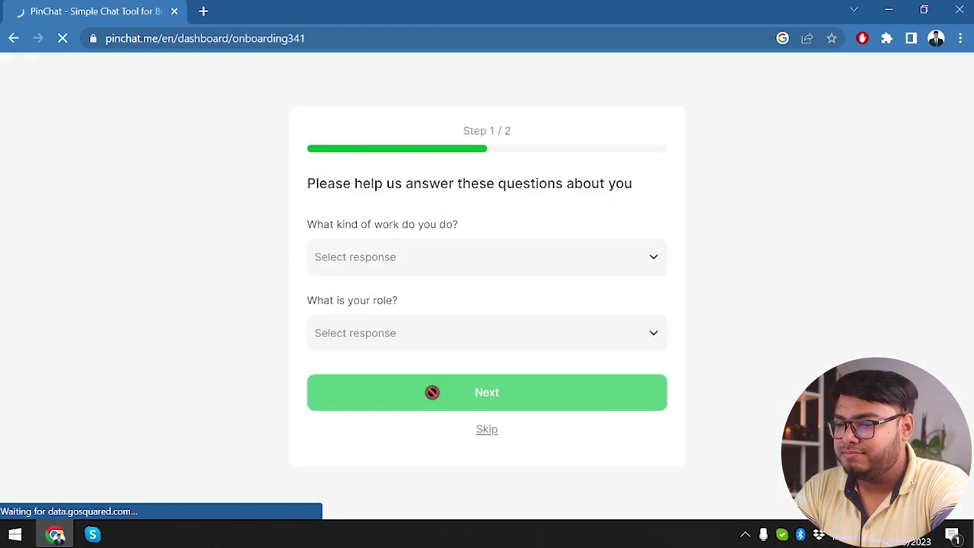
{"action": "left_click", "coordinate": [393, 259]}
{"action": "left_click", "coordinate": [466, 298]}
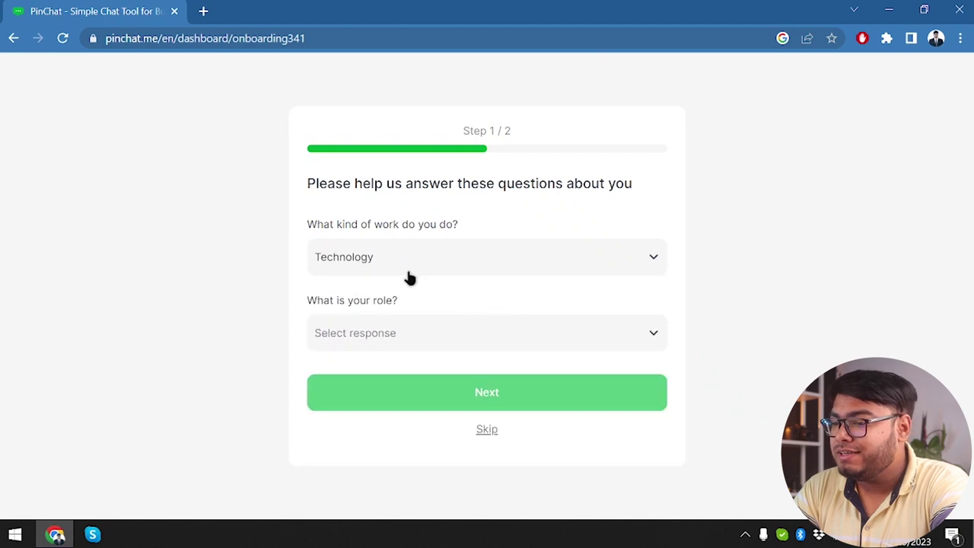
{"action": "left_click", "coordinate": [385, 336]}
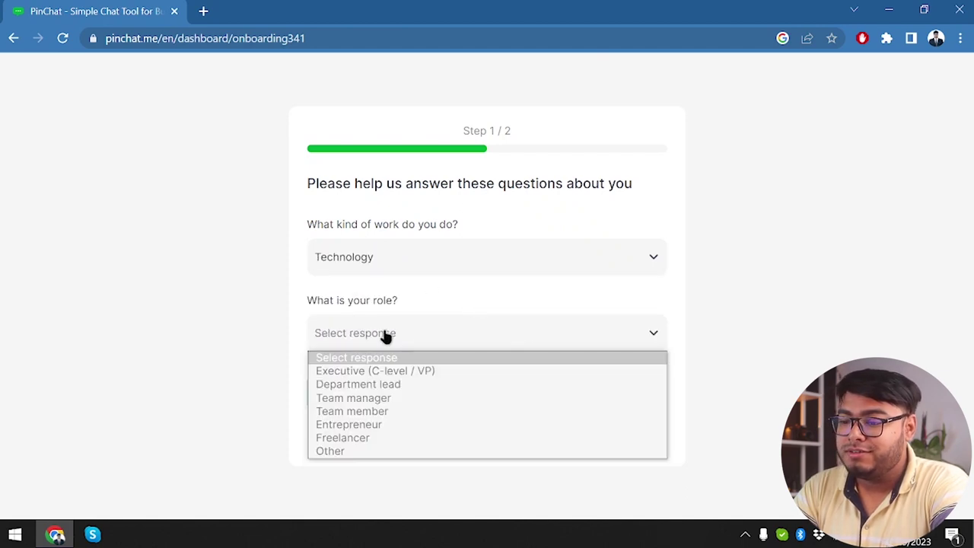
{"action": "left_click", "coordinate": [417, 411]}
{"action": "left_click", "coordinate": [480, 392]}
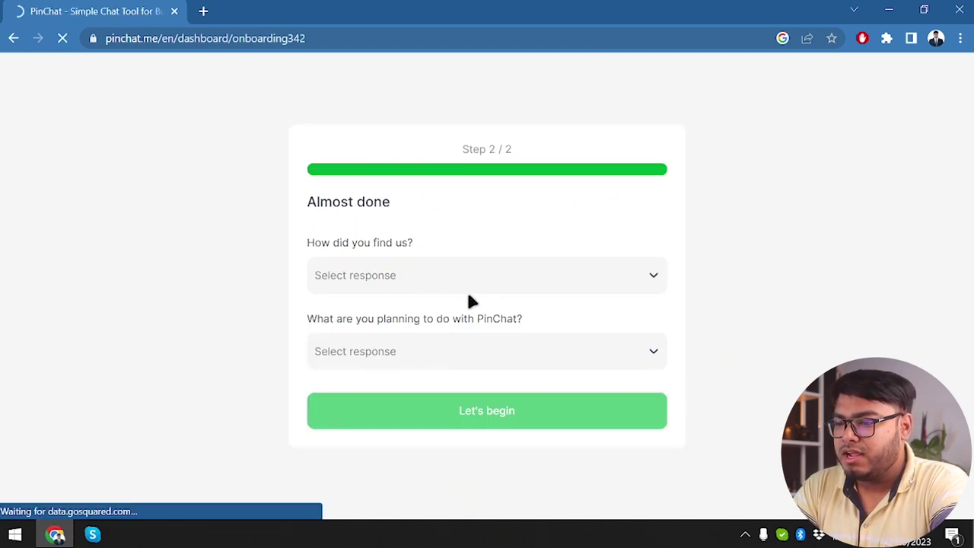
Set 'How did you find us?' to Other.
{"action": "left_click", "coordinate": [495, 277]}
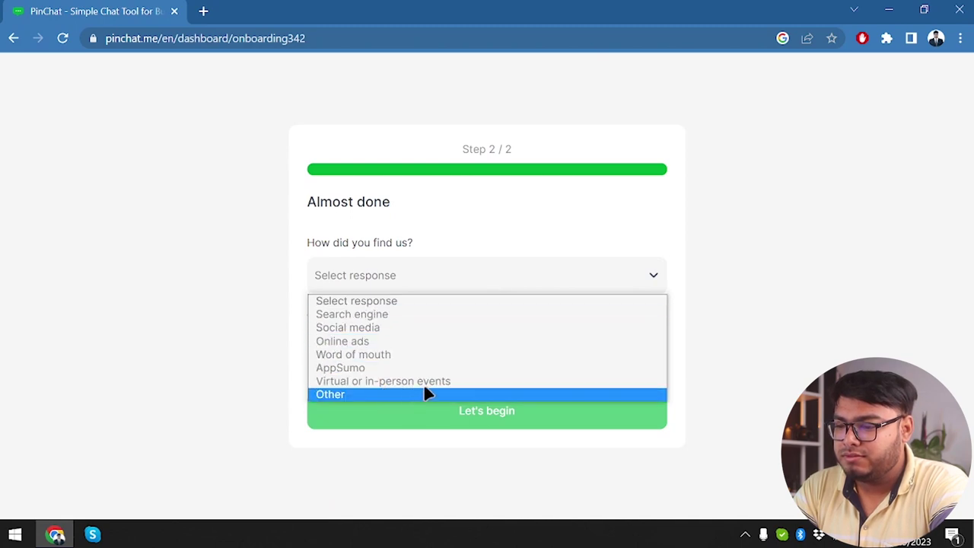
{"action": "left_click", "coordinate": [463, 370]}
{"action": "left_click", "coordinate": [470, 272]}
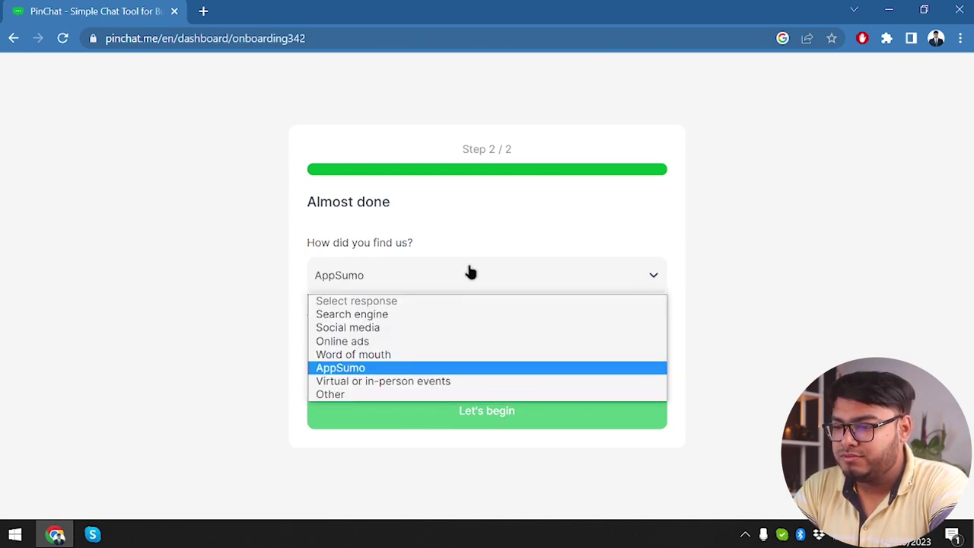
{"action": "left_click", "coordinate": [391, 265]}
{"action": "left_click", "coordinate": [386, 278]}
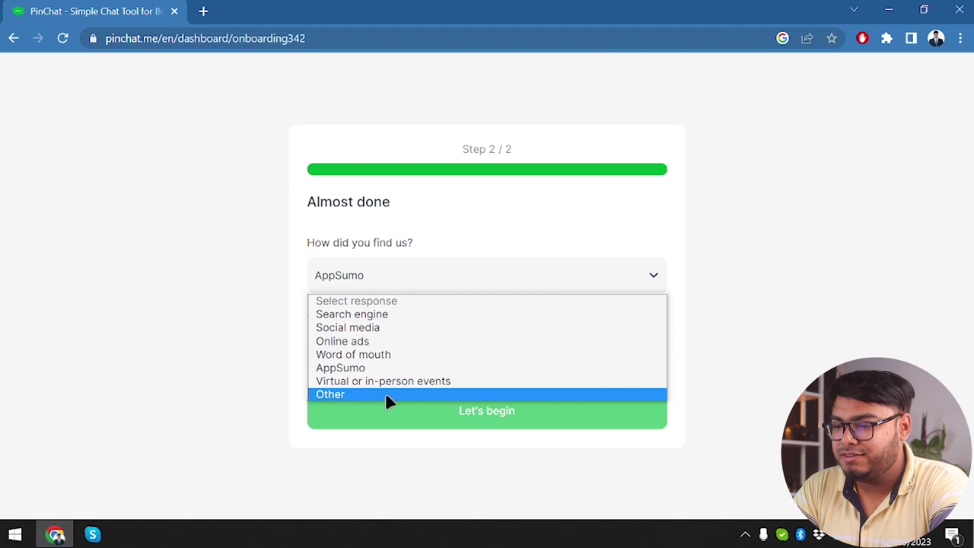
{"action": "left_click", "coordinate": [456, 395]}
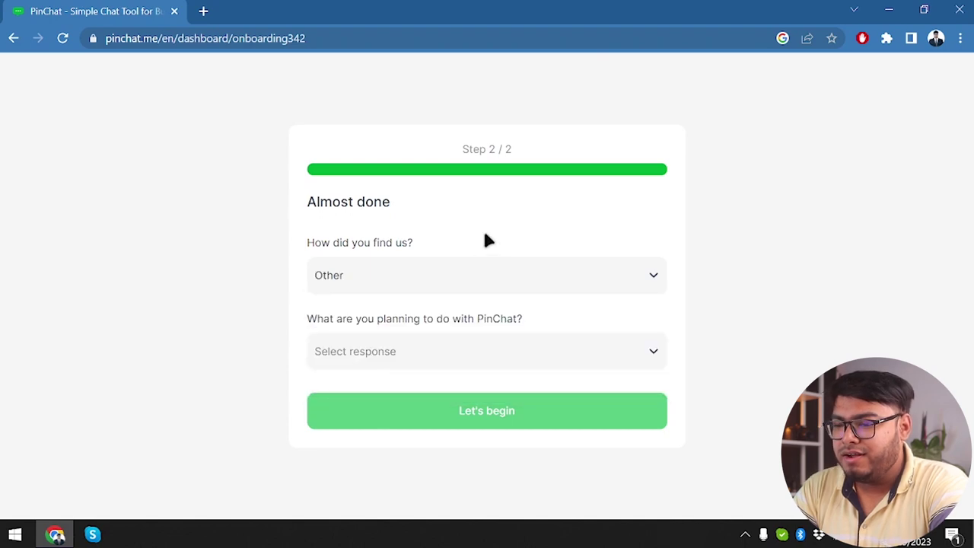
{"action": "left_click", "coordinate": [491, 280]}
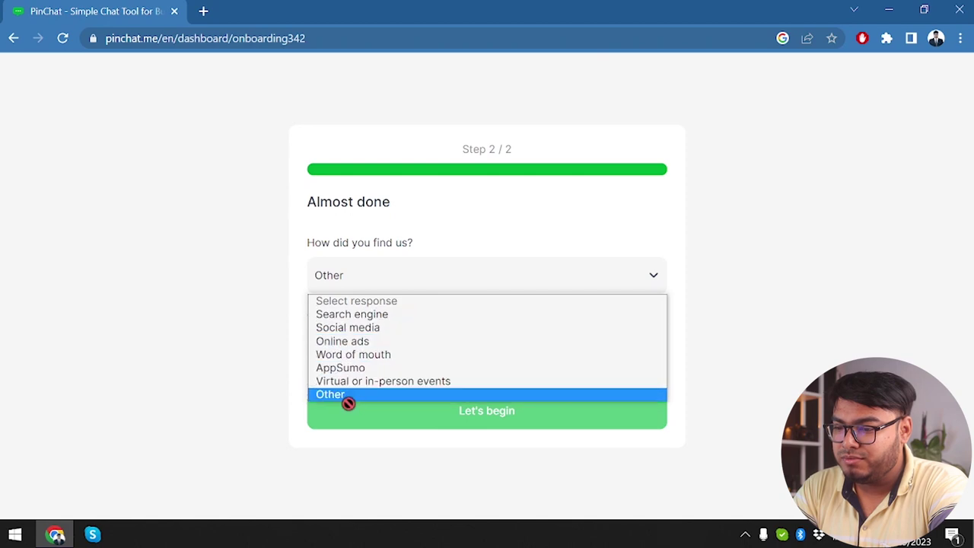
{"action": "left_click", "coordinate": [378, 394]}
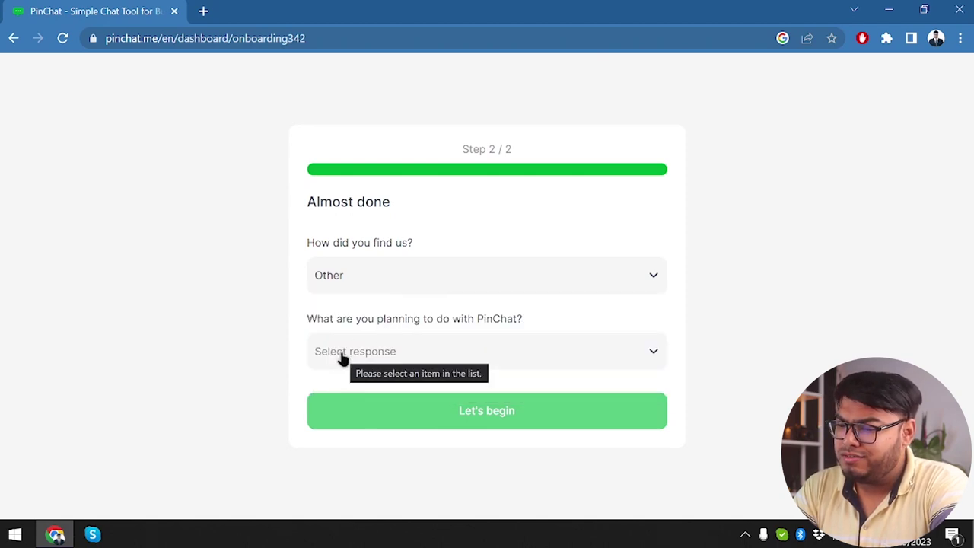
Choose 'Add chat to website' as the plan and finish onboarding.
{"action": "left_click", "coordinate": [391, 356]}
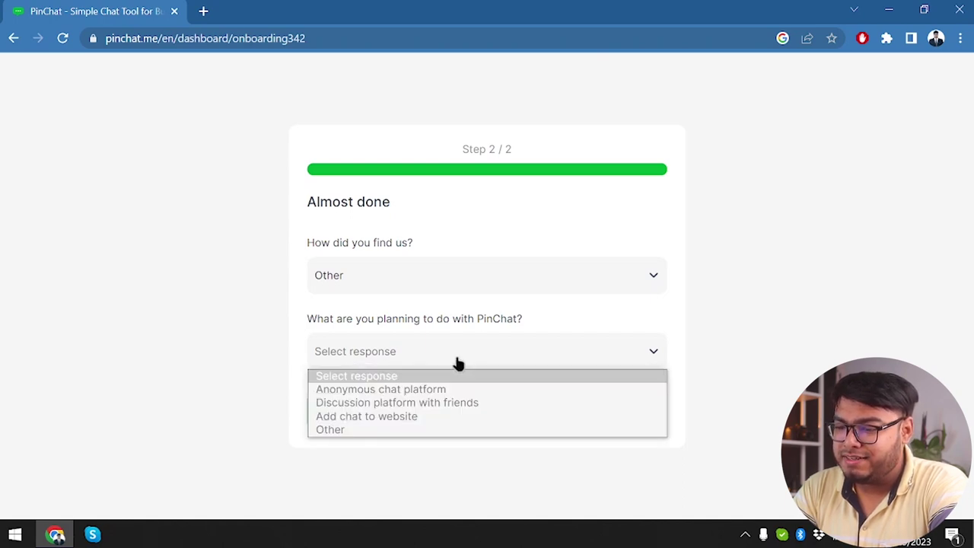
{"action": "left_click", "coordinate": [452, 421]}
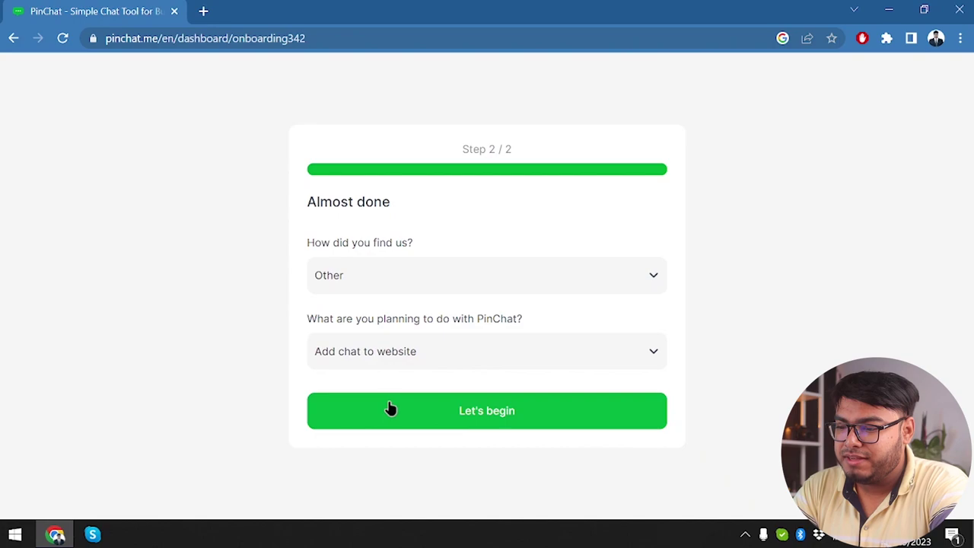
{"action": "left_click", "coordinate": [496, 399]}
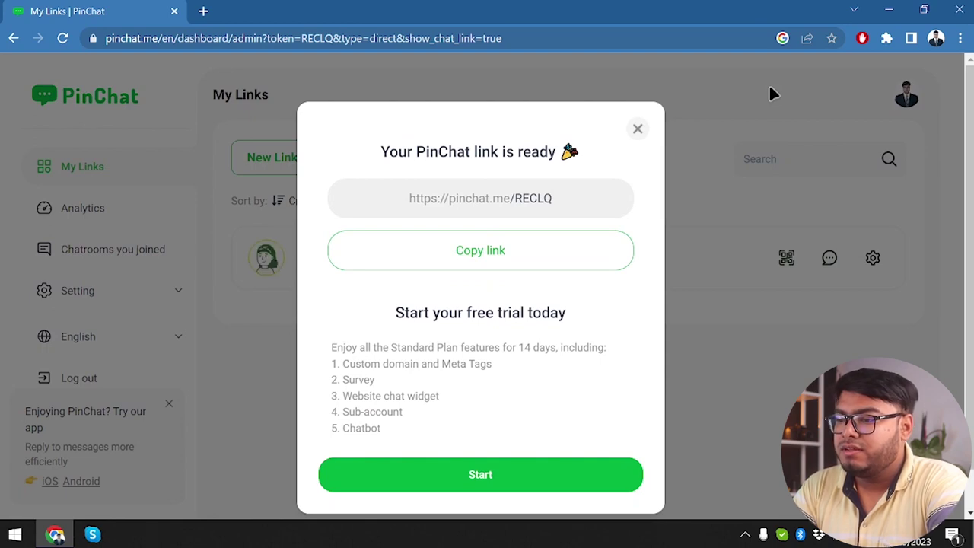
Dismiss the free-trial offer and open a new Guest Chrome window.
{"action": "triple_click", "coordinate": [486, 199]}
{"action": "left_click", "coordinate": [486, 200]}
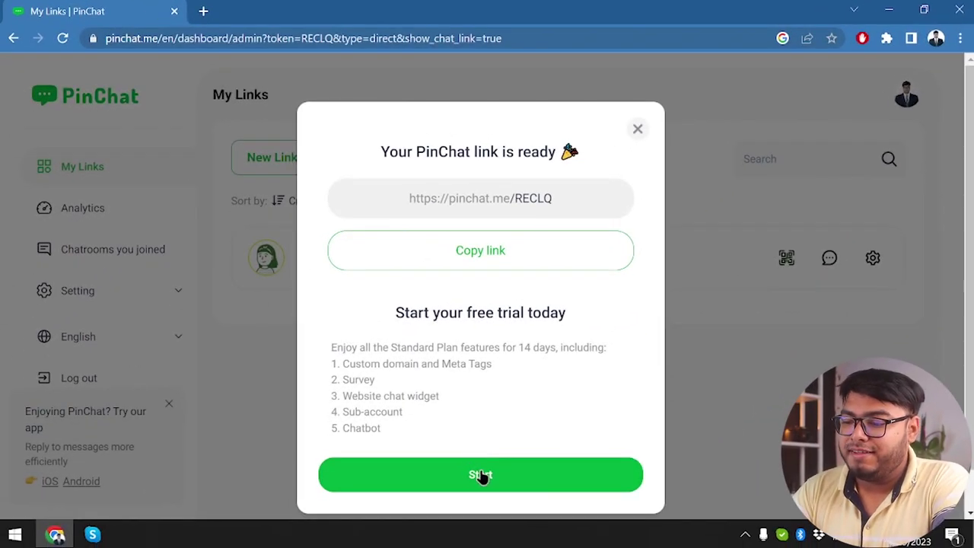
{"action": "left_click", "coordinate": [481, 475]}
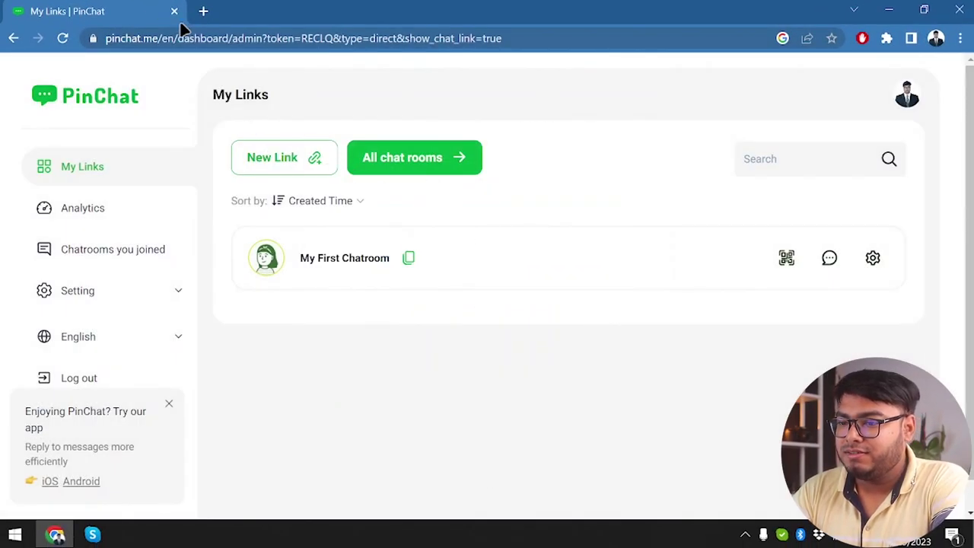
{"action": "left_click", "coordinate": [937, 38]}
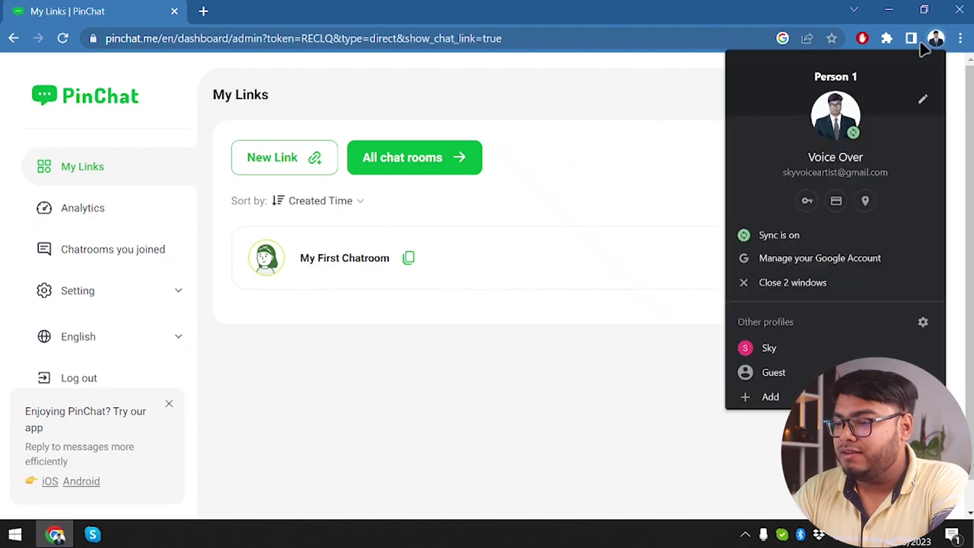
{"action": "left_click", "coordinate": [802, 381]}
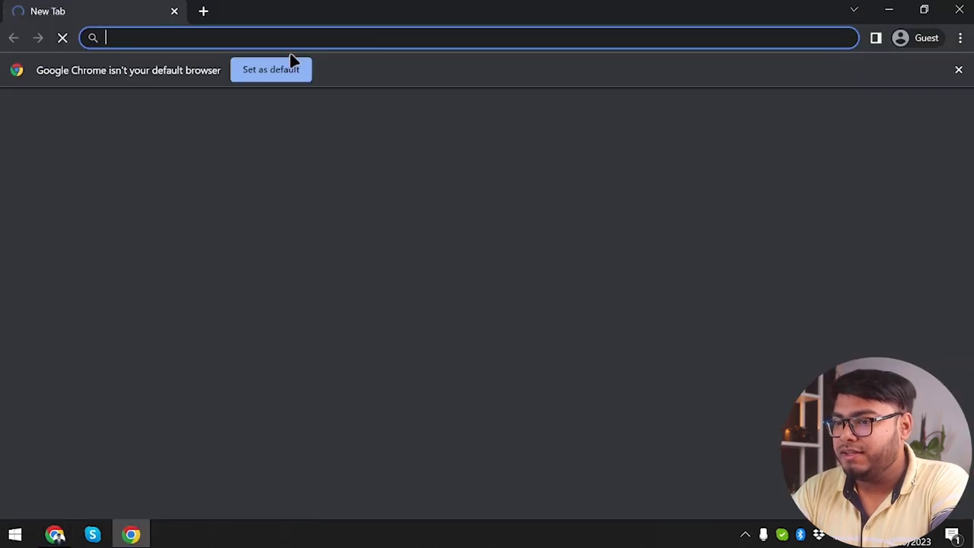
Open the pasted chat link in the guest window and join with nickname 'guest'.
{"action": "type", "text": "https://pinchat.me/RECLQ"}
{"action": "key", "text": "Return"}
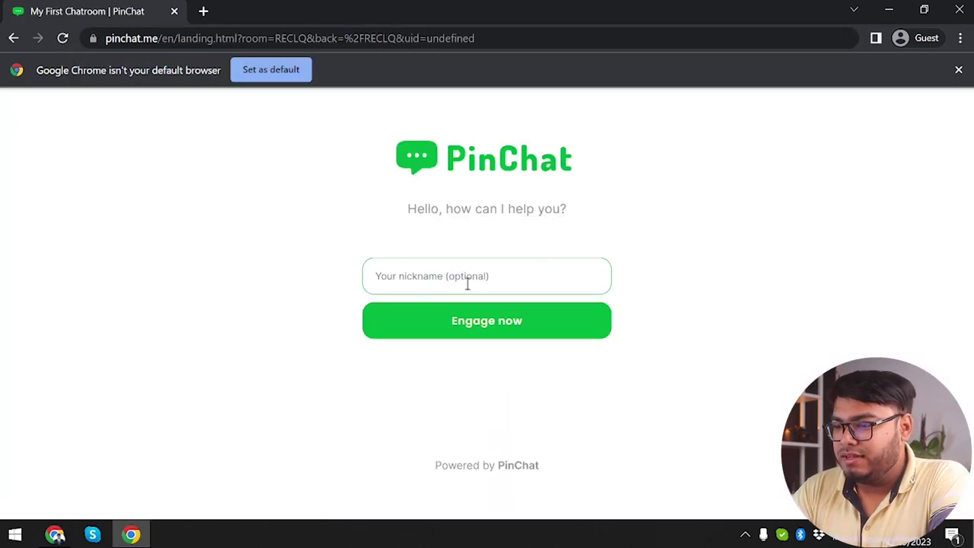
{"action": "left_click", "coordinate": [494, 262]}
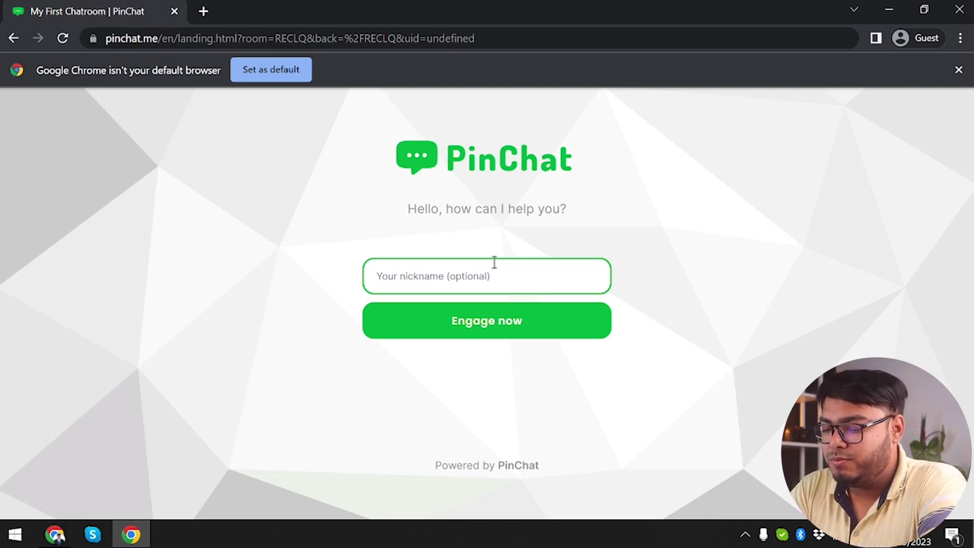
{"action": "type", "text": "guest"}
{"action": "key", "text": "Return"}
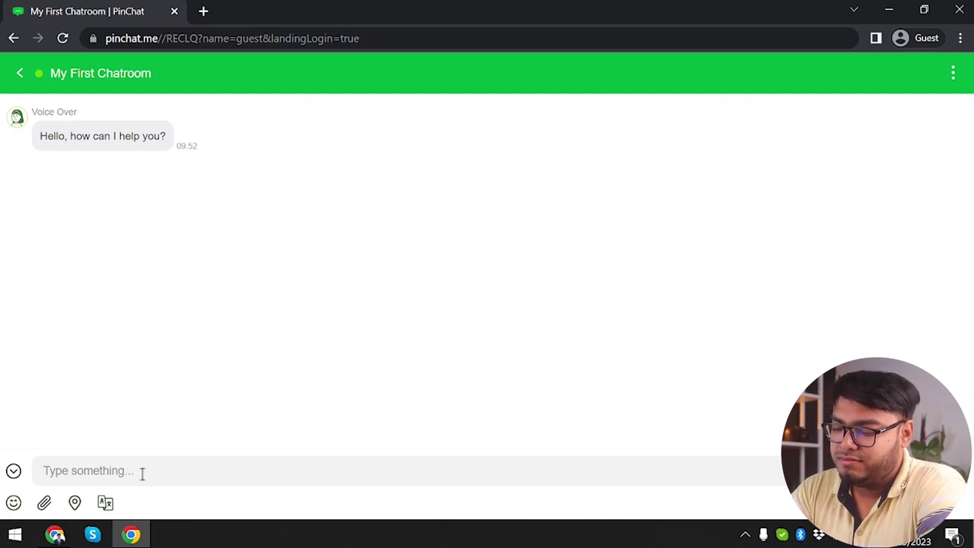
Send 'hi how are you.?' as the guest and open My First Chatroom's conversations on the dashboard.
{"action": "type", "text": "hi how are"}
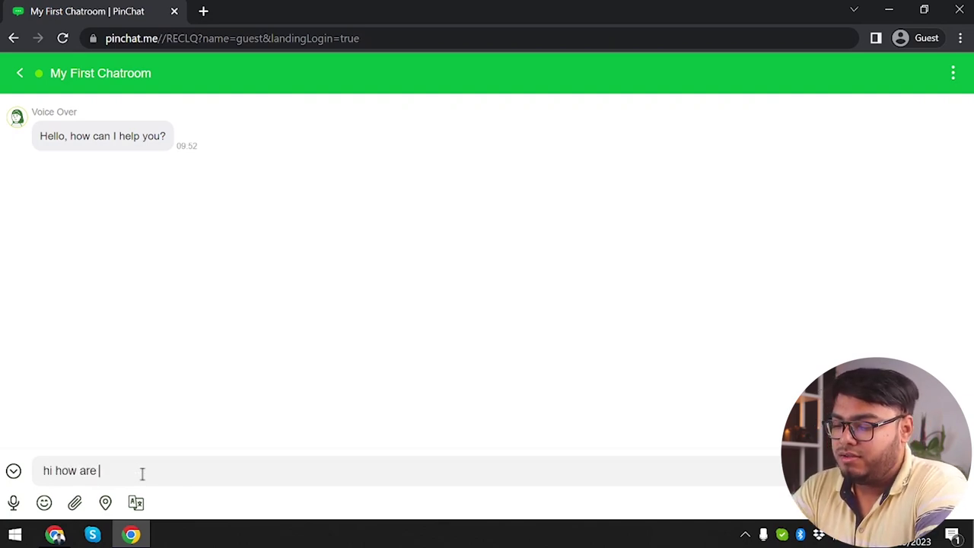
{"action": "type", "text": " you."}
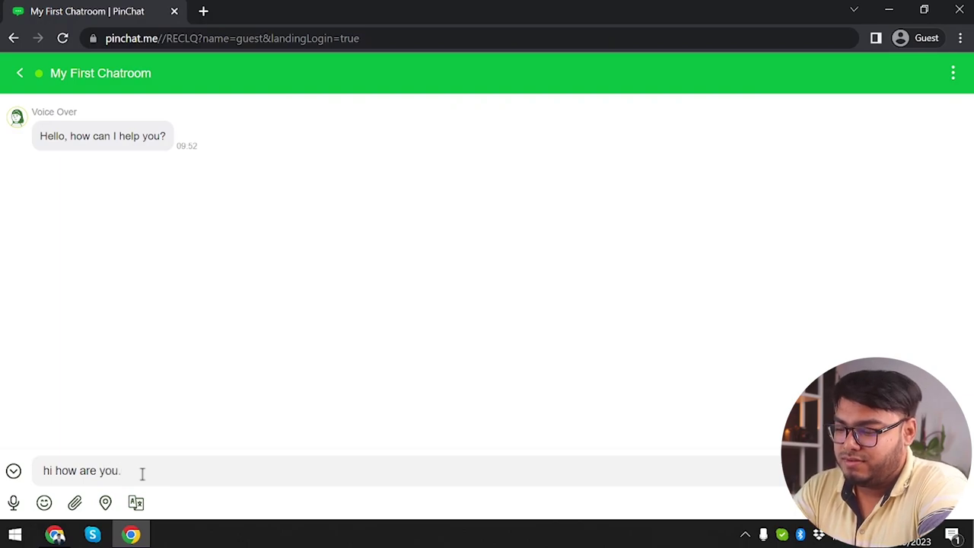
{"action": "type", "text": "?"}
{"action": "key", "text": "Return"}
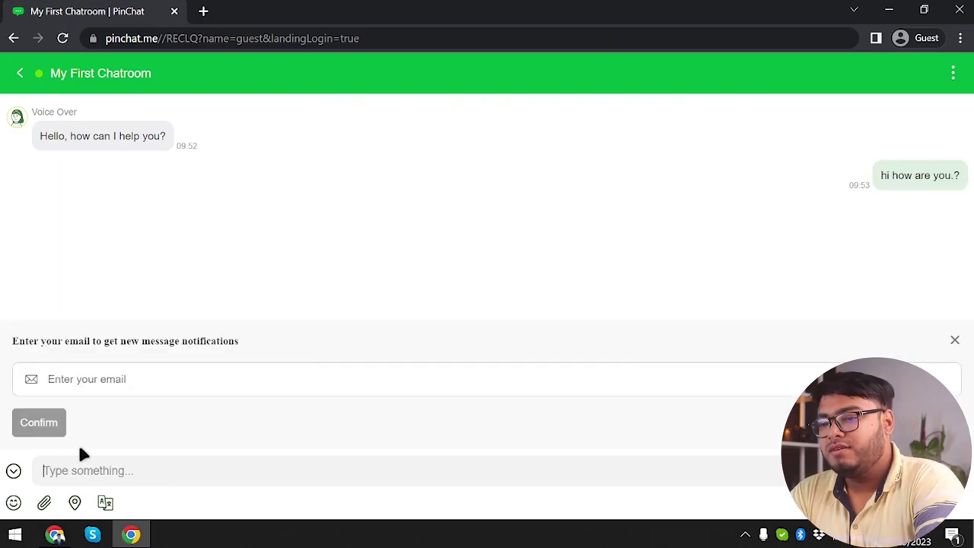
{"action": "left_click", "coordinate": [55, 534]}
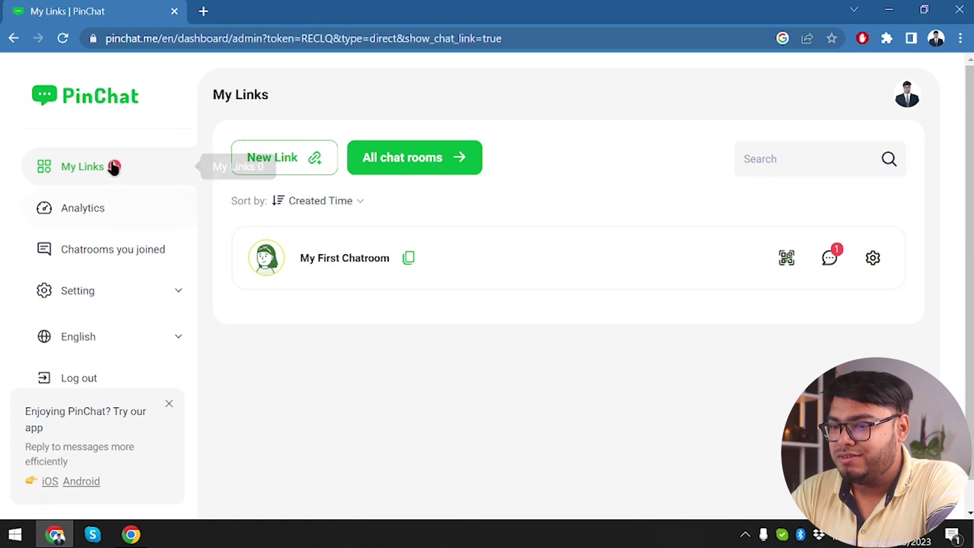
{"action": "left_click", "coordinate": [829, 258]}
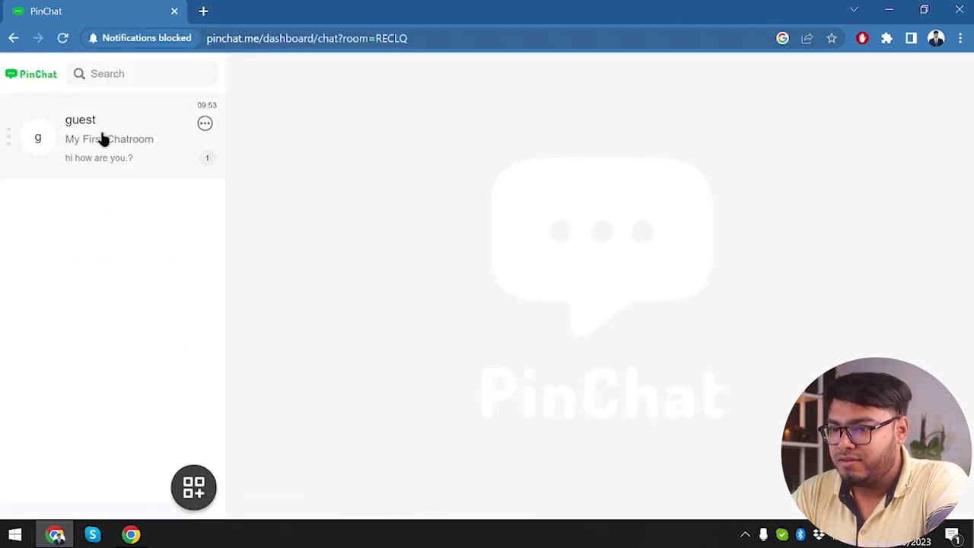
In the guest's conversation, reply 'fine' and 'how may i help you'.
{"action": "left_click", "coordinate": [103, 139]}
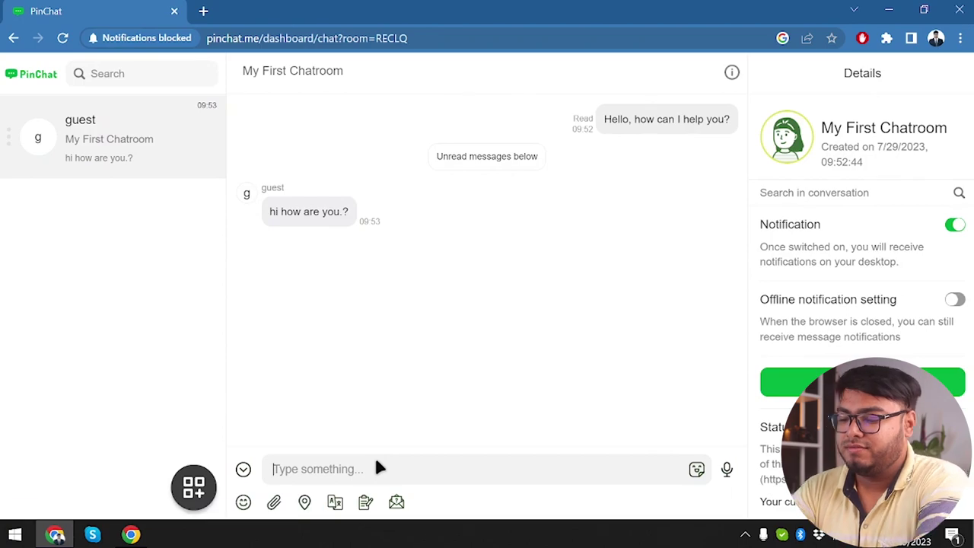
{"action": "type", "text": "fine"}
{"action": "key", "text": "Return"}
{"action": "type", "text": "how may i help you"}
{"action": "key", "text": "Return"}
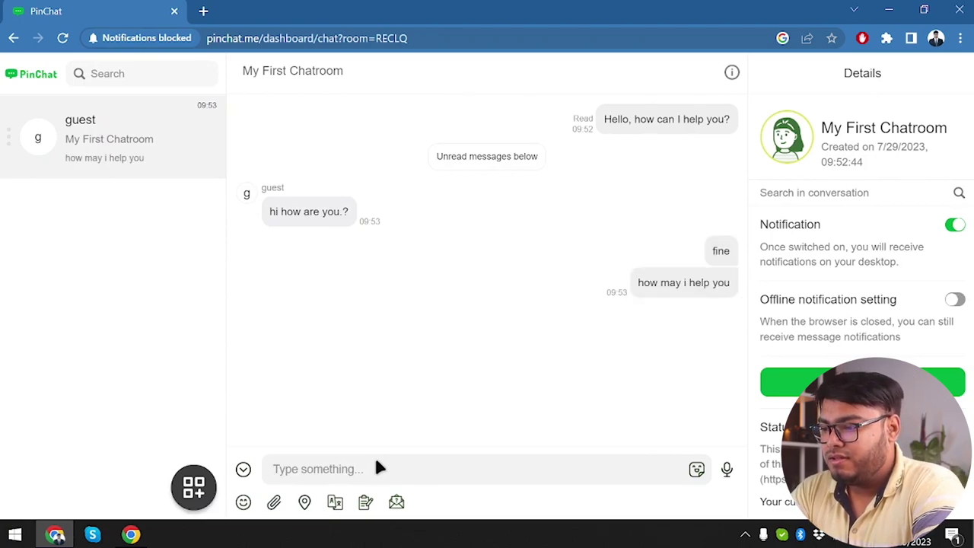
Send 'help me' from the guest window, then return to the owner's dashboard.
{"action": "left_click", "coordinate": [133, 534]}
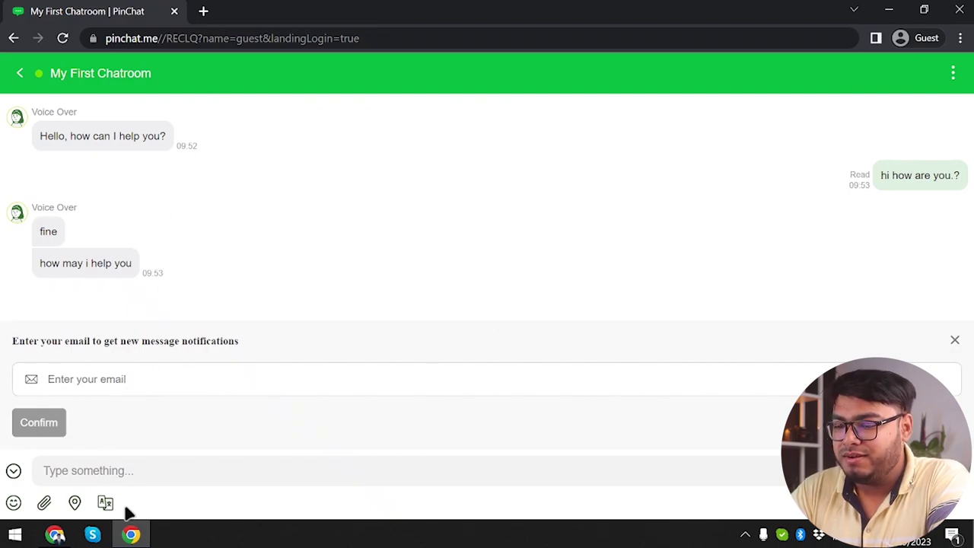
{"action": "left_click", "coordinate": [55, 535]}
{"action": "left_click", "coordinate": [131, 535]}
{"action": "left_click", "coordinate": [142, 472]}
{"action": "type", "text": "he"}
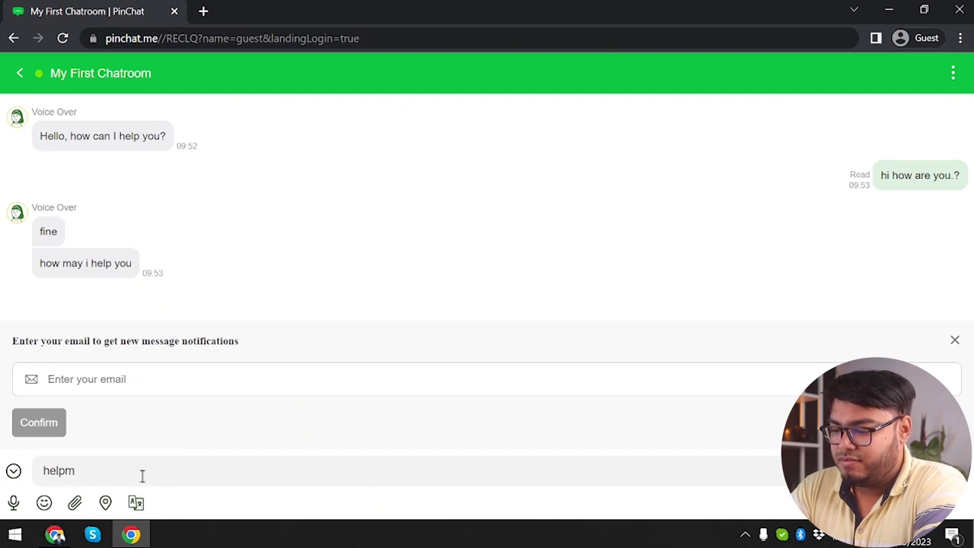
{"action": "type", "text": "lp me"}
{"action": "key", "text": "Return"}
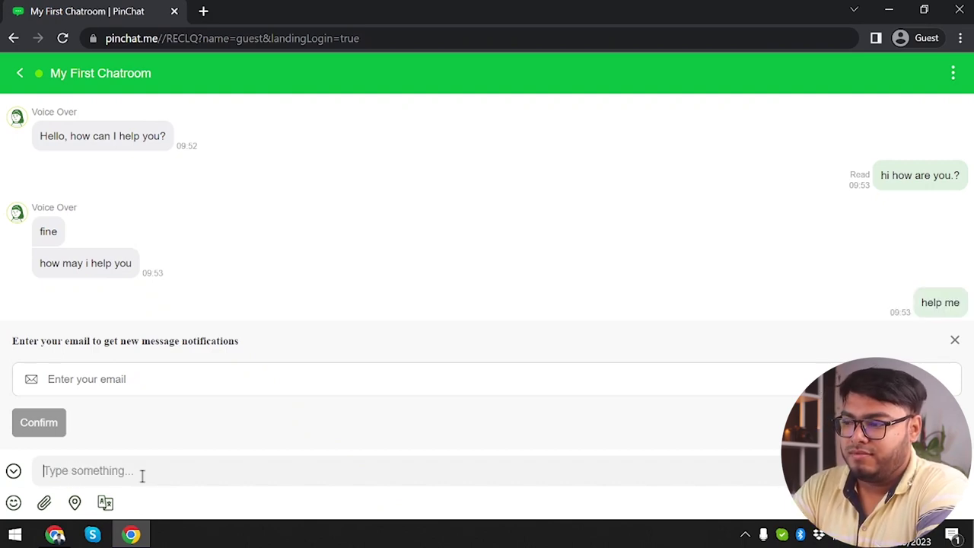
{"action": "left_click", "coordinate": [55, 535]}
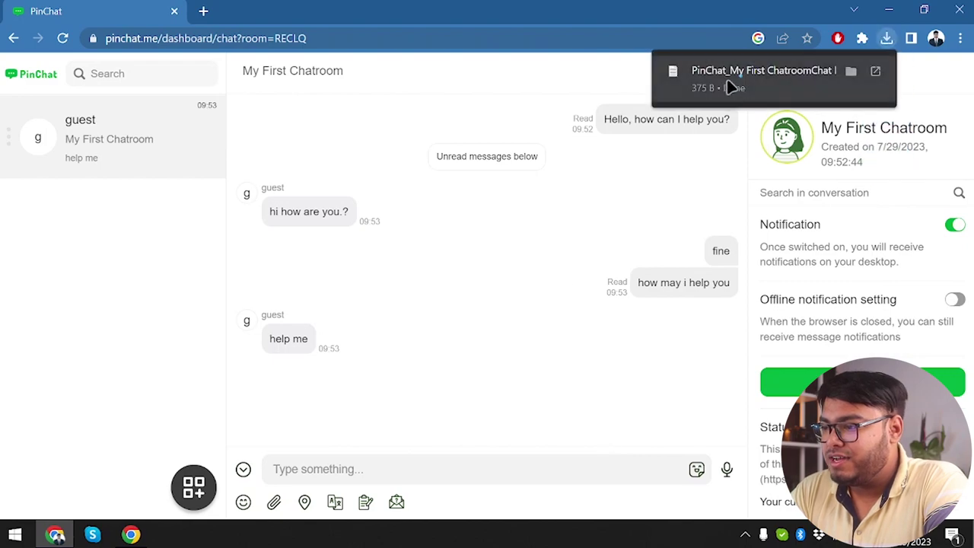
View the downloaded chat log in Notepad, close it, and bring up the Chrome profile list.
{"action": "left_click", "coordinate": [730, 85]}
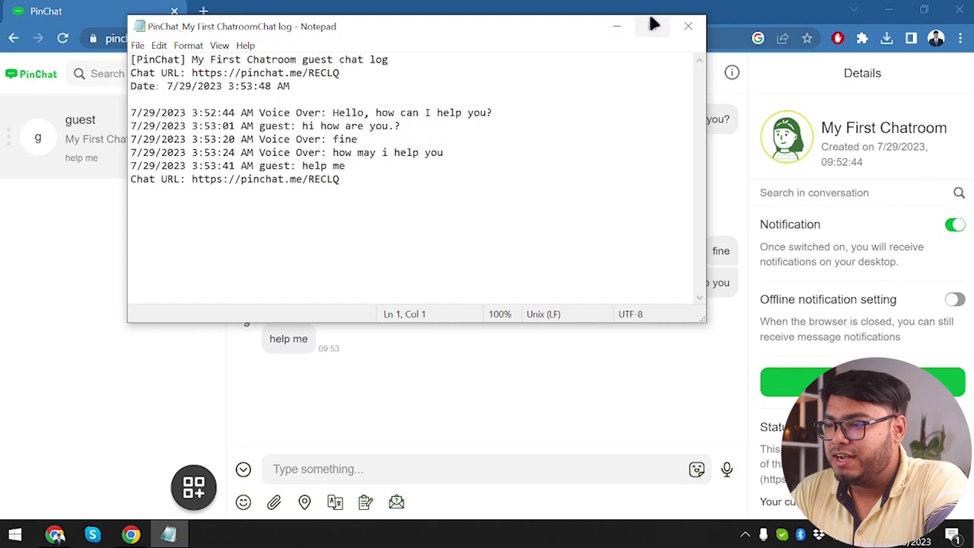
{"action": "left_click", "coordinate": [686, 26]}
{"action": "left_click", "coordinate": [936, 38]}
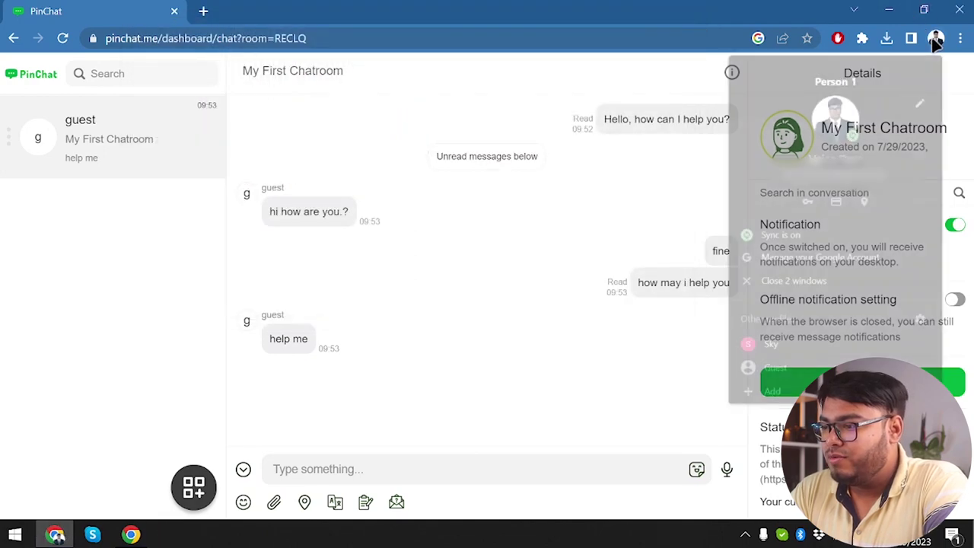
In a second Chrome profile, open pinchat.me/RECLQ and join the chatroom as guest 2.
{"action": "left_click", "coordinate": [769, 348]}
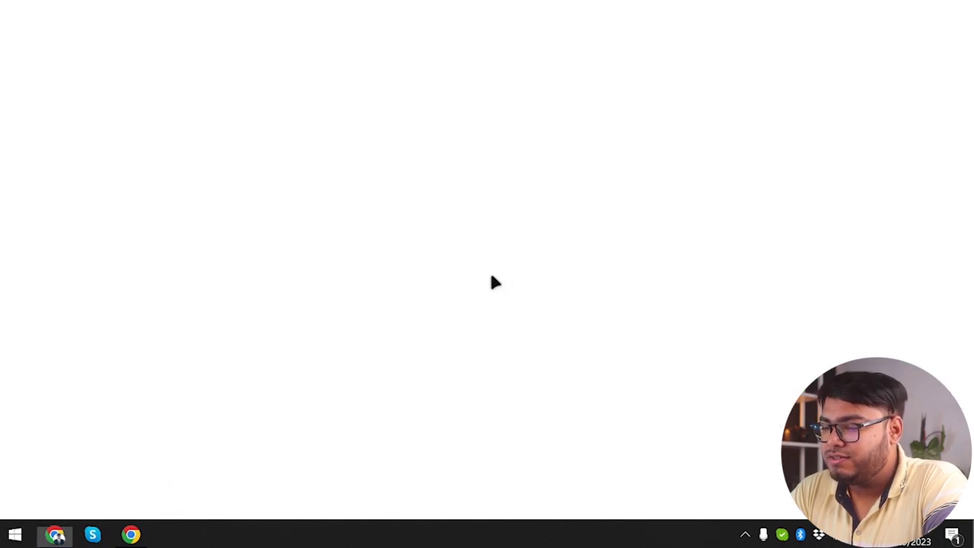
{"action": "type", "text": "https://pinchat.me/RECLQ"}
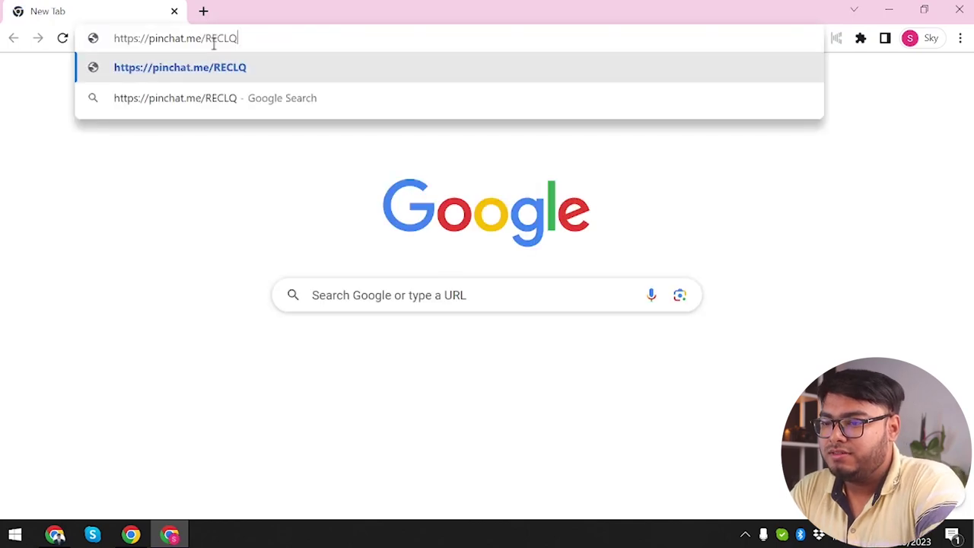
{"action": "key", "text": "Return"}
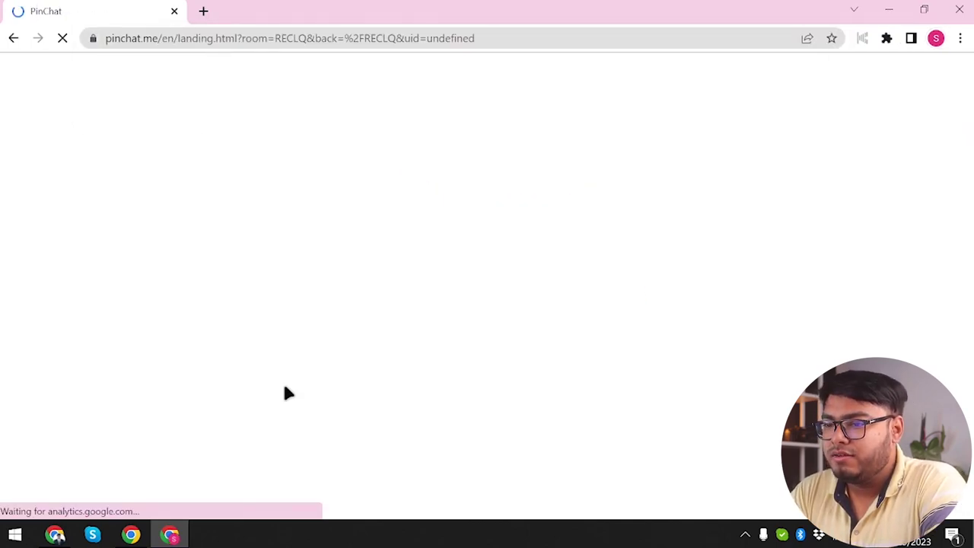
{"action": "left_click", "coordinate": [485, 242]}
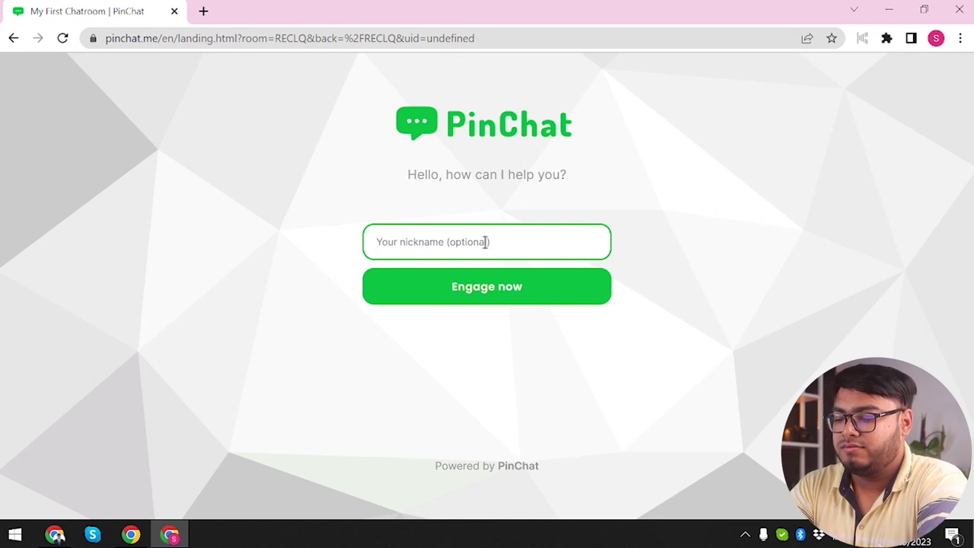
{"action": "type", "text": "guest 2"}
{"action": "key", "text": "Return"}
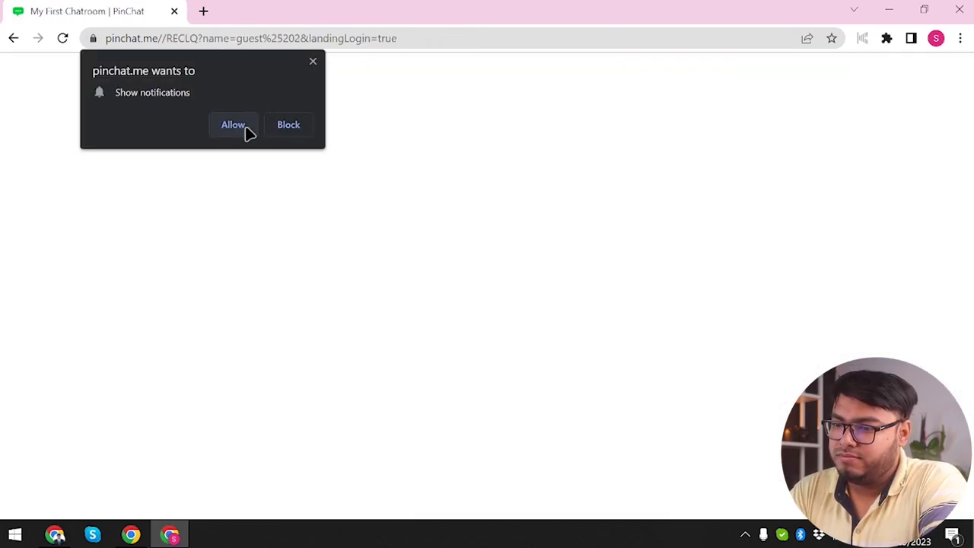
Block notifications and send the message 'what is up people' to the chatroom.
{"action": "left_click", "coordinate": [288, 126]}
{"action": "left_click", "coordinate": [134, 477]}
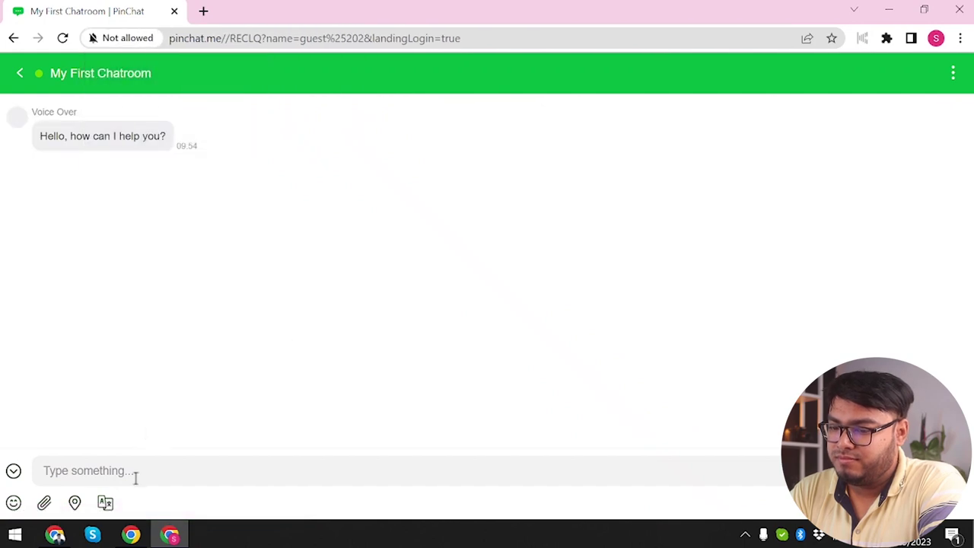
{"action": "type", "text": "what is up"}
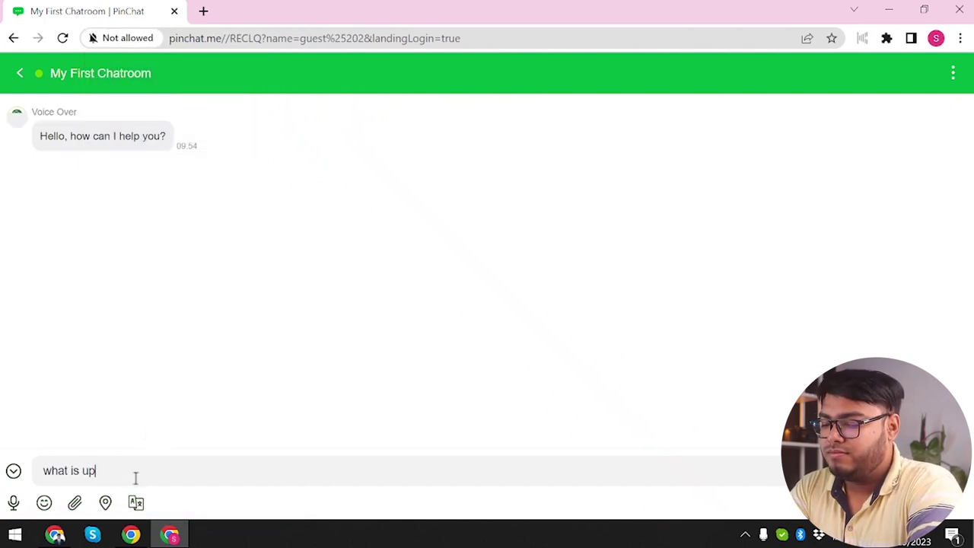
{"action": "type", "text": " people"}
{"action": "key", "text": "Return"}
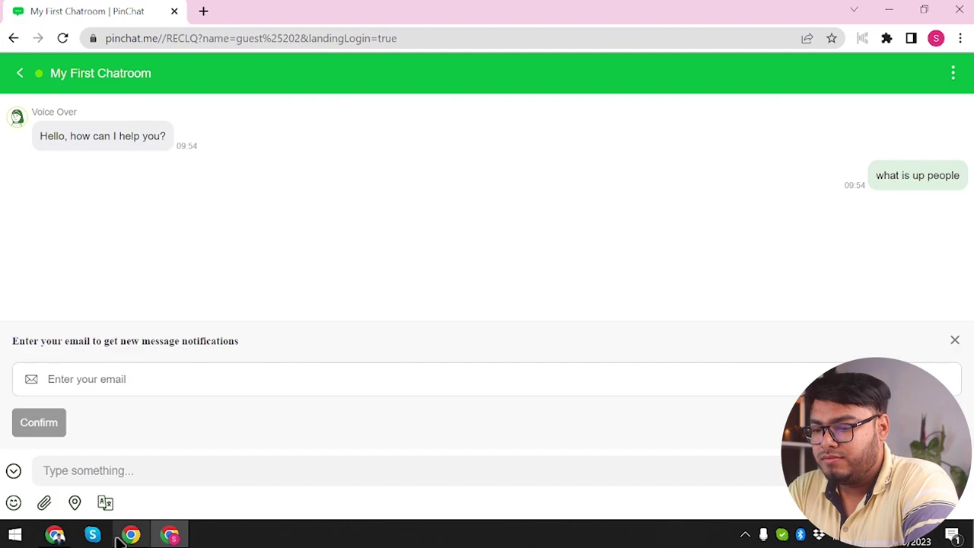
{"action": "left_click", "coordinate": [131, 535]}
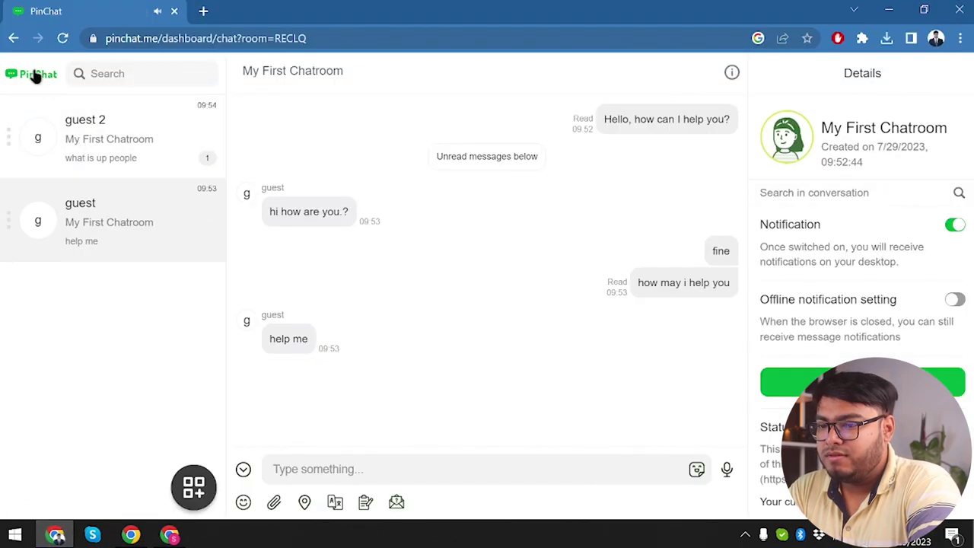
Reload the owner's dashboard and check the guest's chat window before returning to the owner.
{"action": "left_click", "coordinate": [34, 78]}
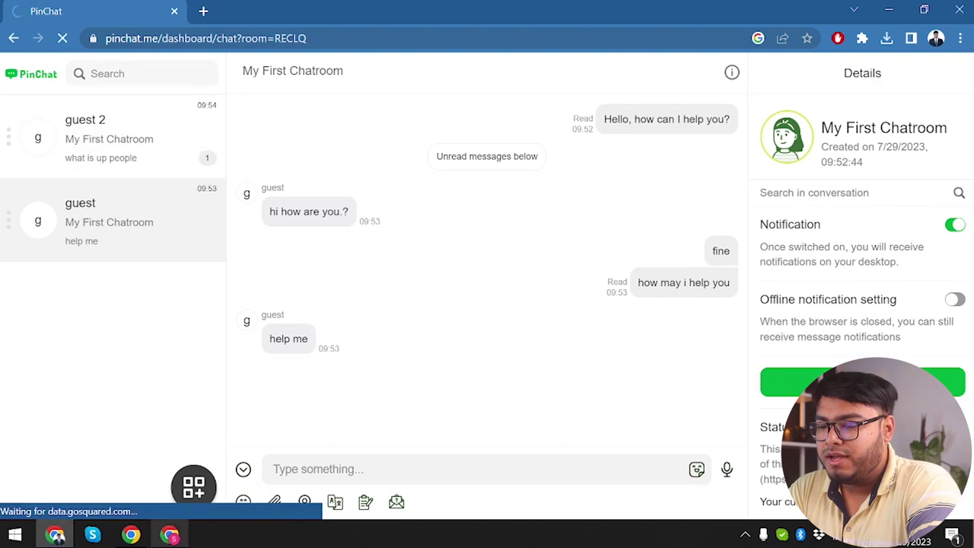
{"action": "left_click", "coordinate": [131, 535]}
{"action": "left_click", "coordinate": [255, 474]}
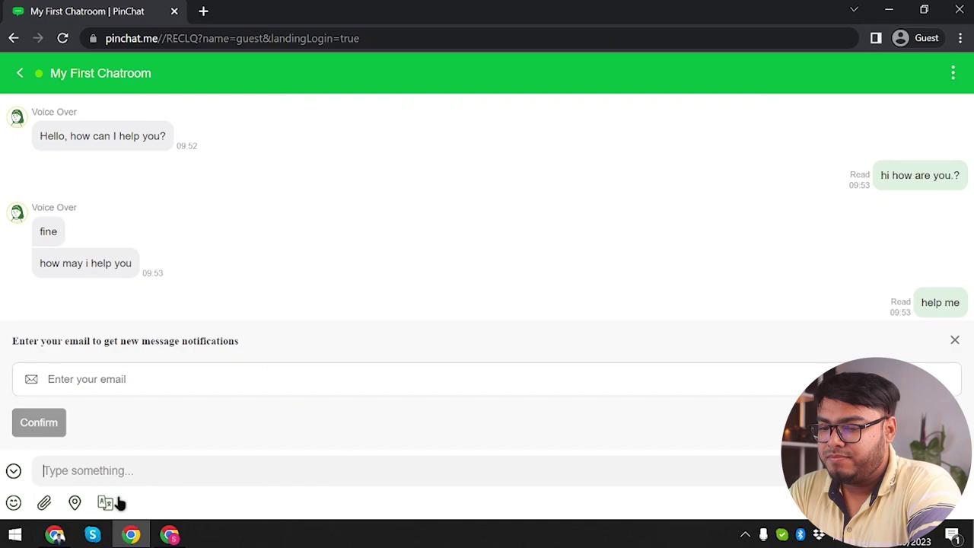
{"action": "left_click", "coordinate": [56, 535]}
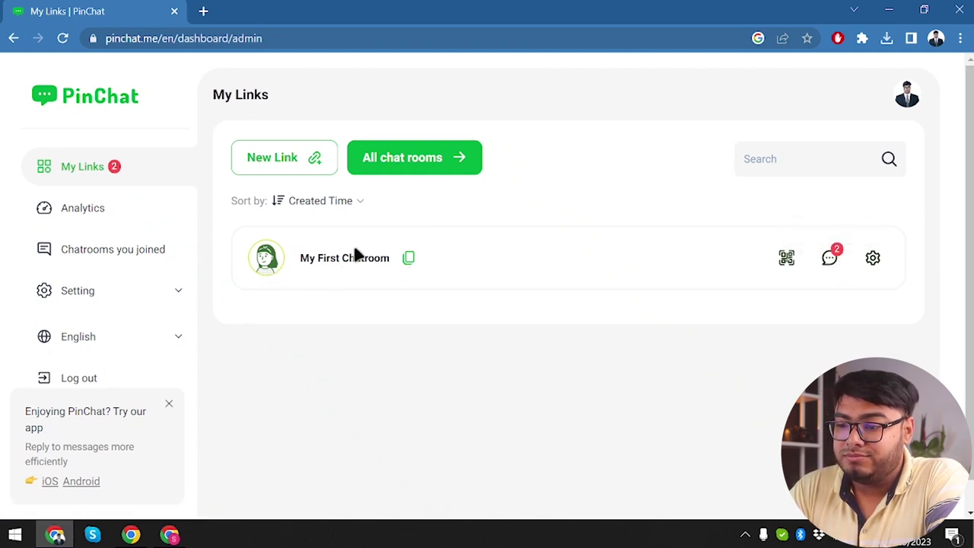
Compare the guest and guest 2 conversations in My First Chatroom, then return to My Links.
{"action": "left_click", "coordinate": [841, 259]}
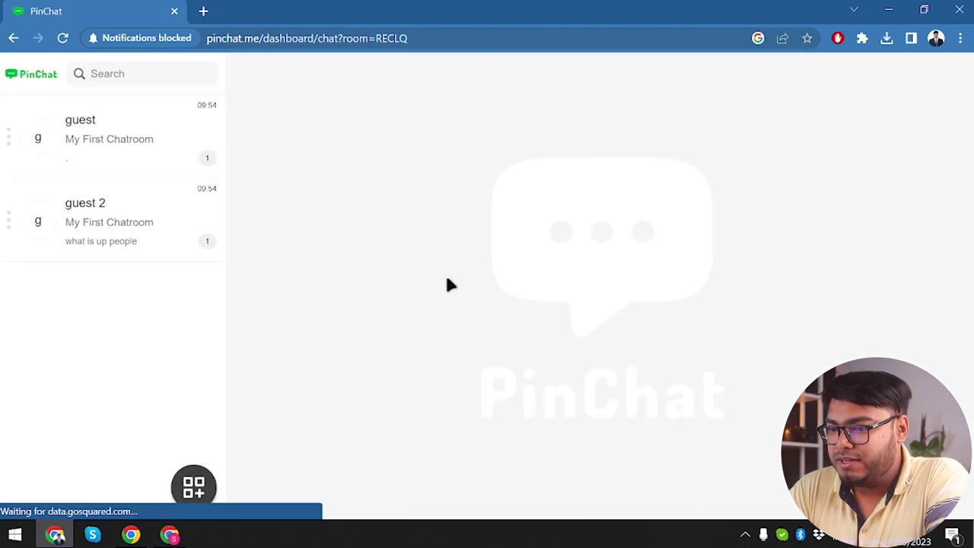
{"action": "left_click", "coordinate": [76, 234]}
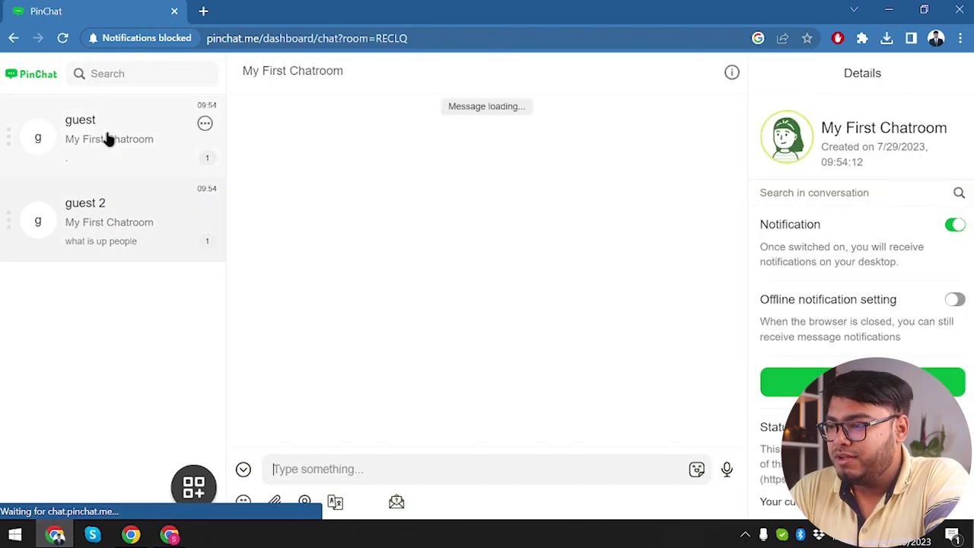
{"action": "left_click", "coordinate": [107, 137]}
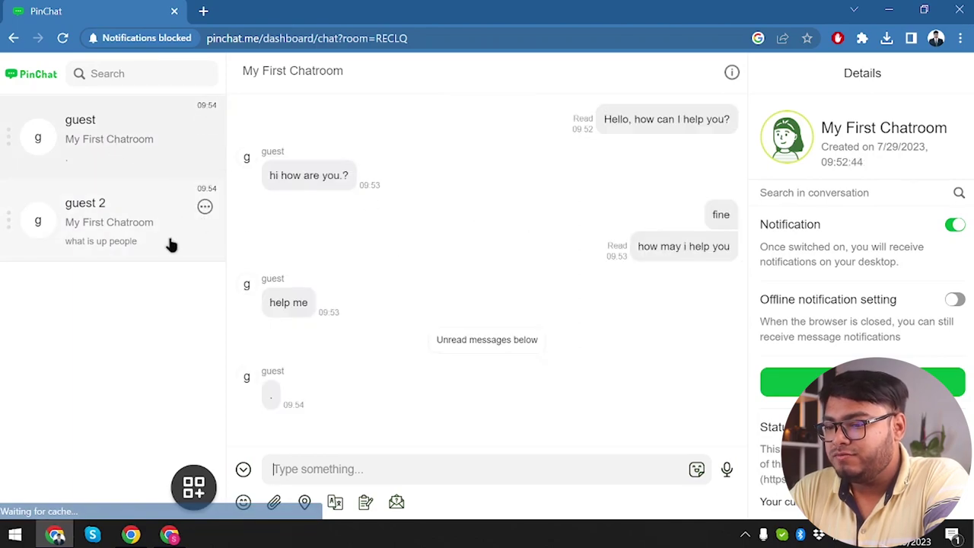
{"action": "left_click", "coordinate": [170, 245]}
{"action": "left_click", "coordinate": [137, 157]}
{"action": "left_click", "coordinate": [100, 239]}
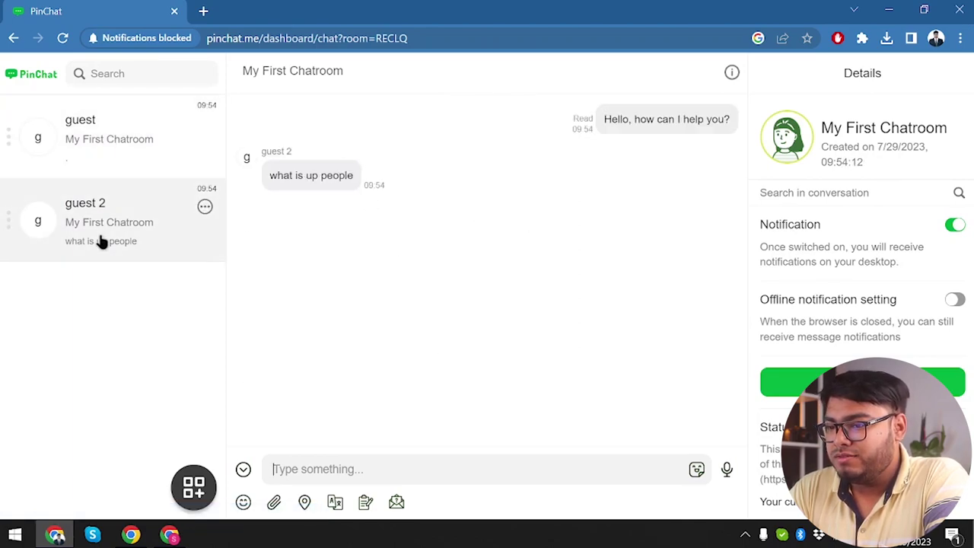
{"action": "left_click", "coordinate": [23, 74]}
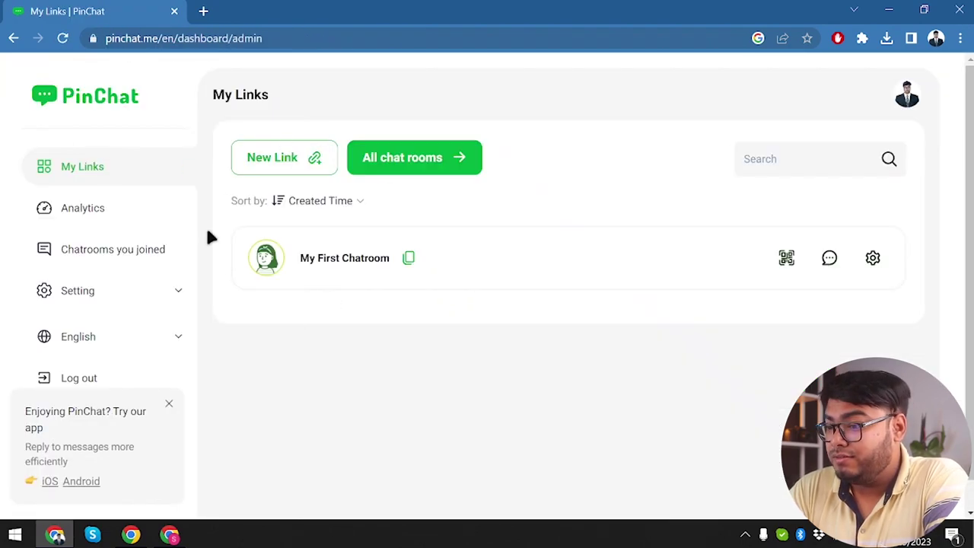
Open All chat rooms and view the PinChat Customer Support conversation.
{"action": "left_click", "coordinate": [410, 164]}
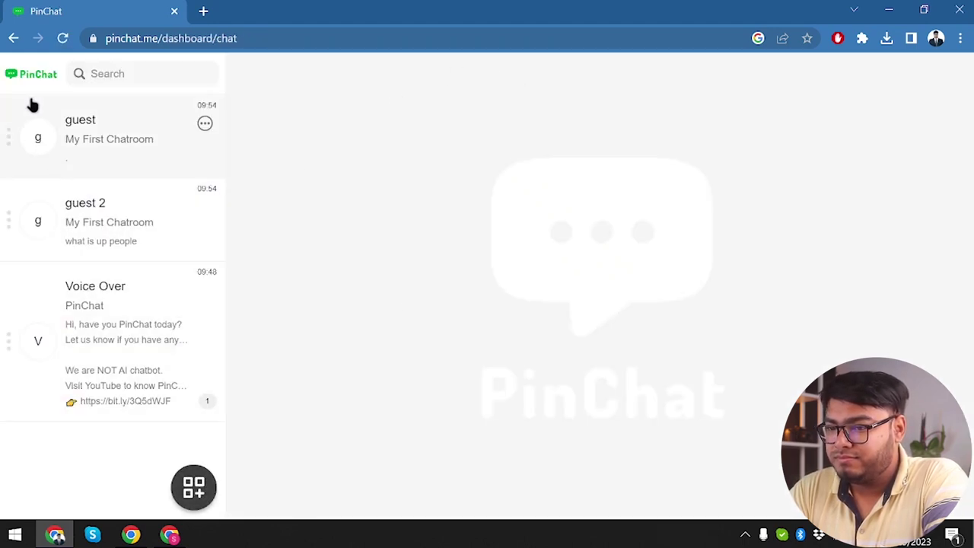
{"action": "left_click", "coordinate": [133, 415]}
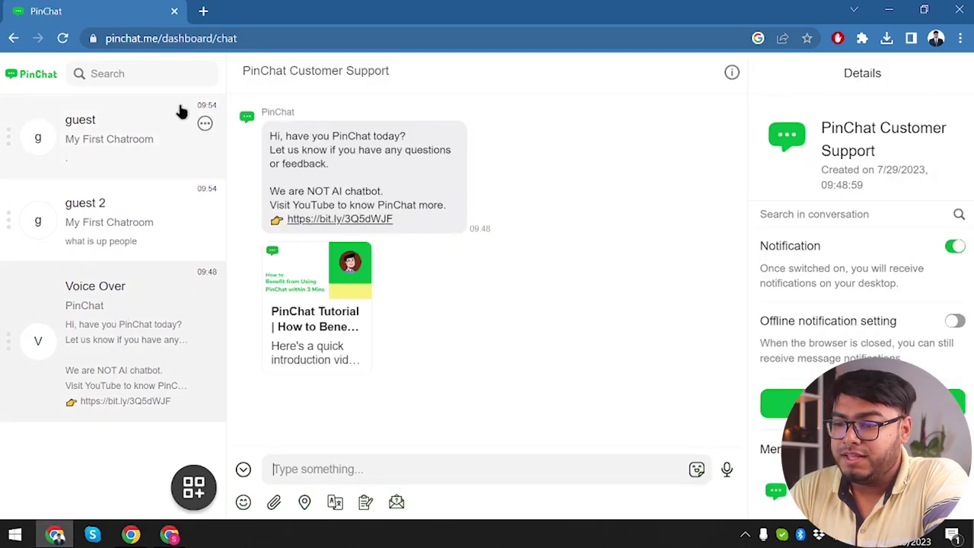
{"action": "left_click", "coordinate": [10, 74]}
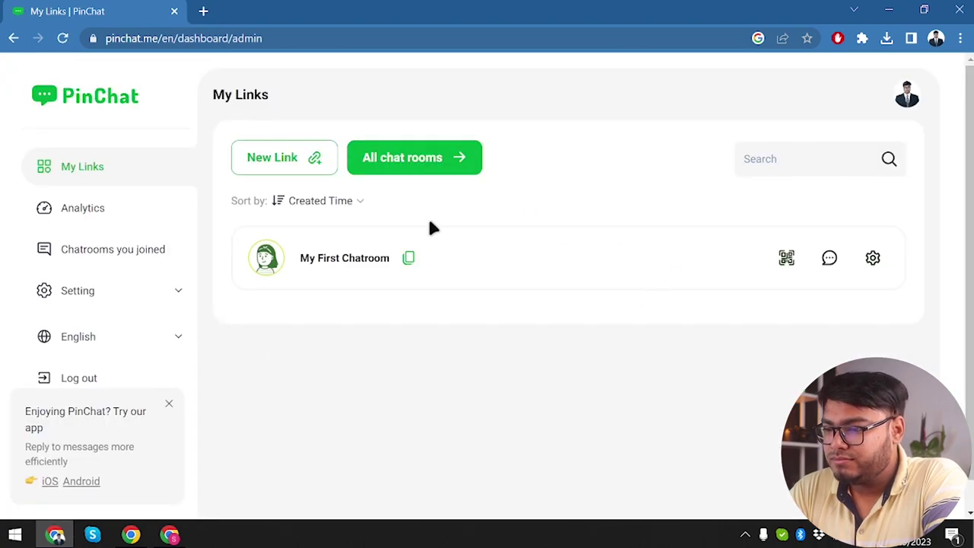
Dismiss the 'Try our app' promotion and reload the My Links page.
{"action": "left_click", "coordinate": [169, 403]}
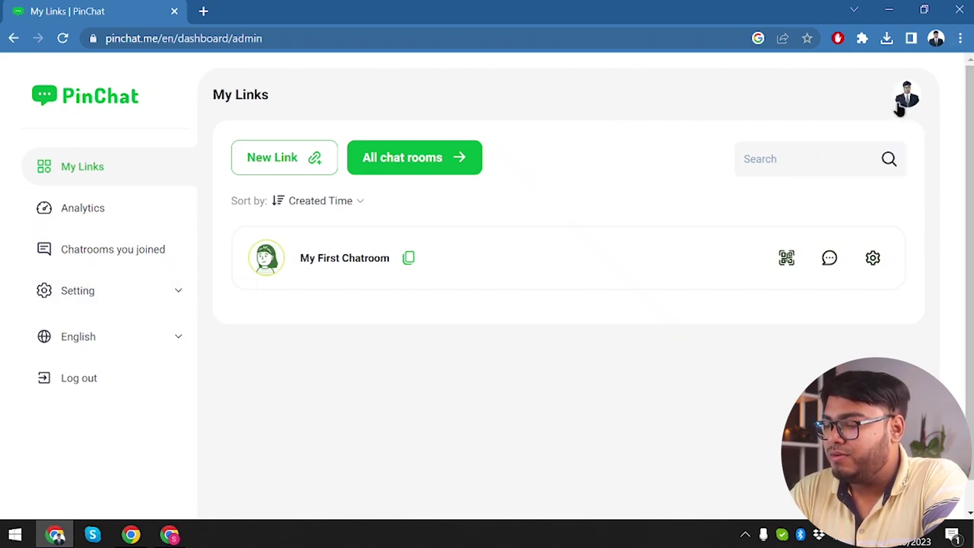
{"action": "mouse_move", "coordinate": [907, 98]}
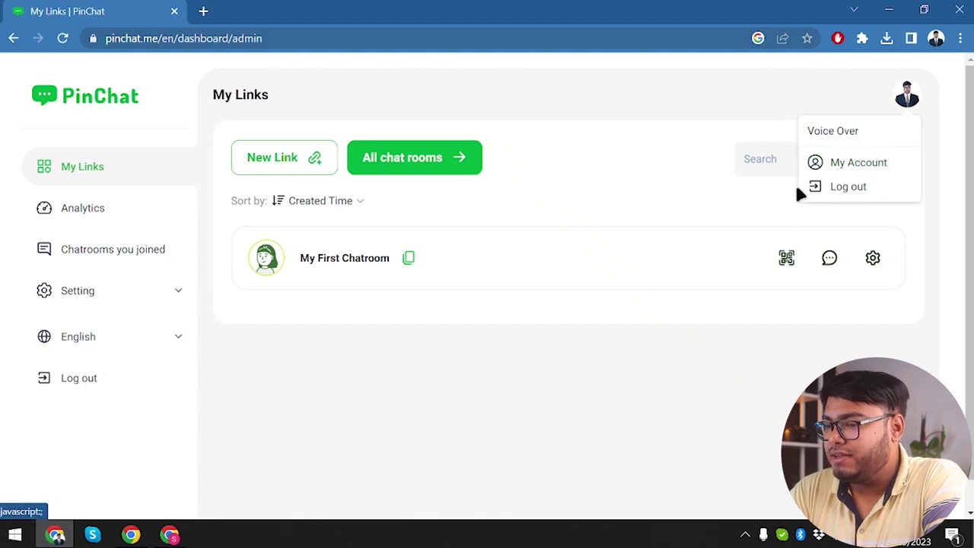
{"action": "left_click", "coordinate": [85, 182]}
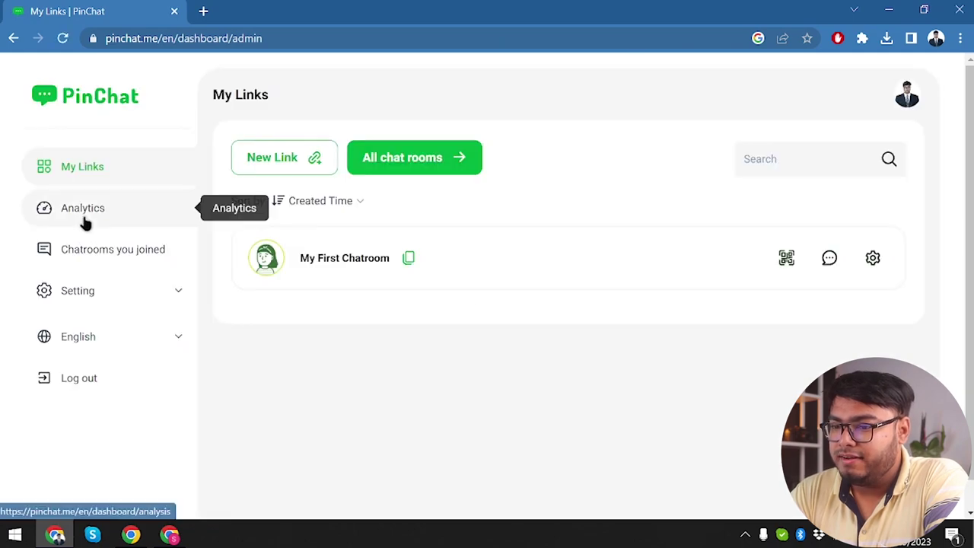
Browse the monthly Analytics overview page.
{"action": "left_click", "coordinate": [85, 219]}
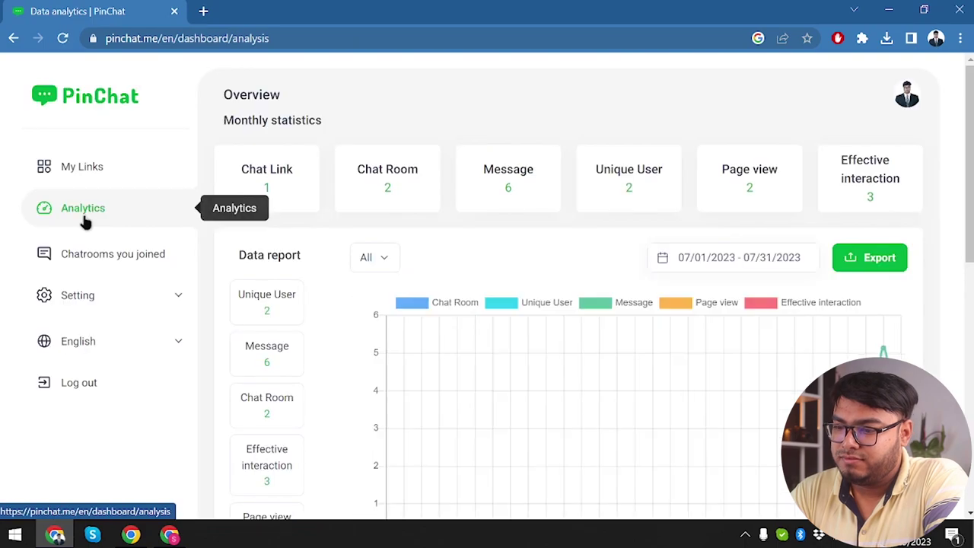
{"action": "scroll", "coordinate": [543, 406], "scroll_direction": "down", "scroll_amount": 3}
{"action": "scroll", "coordinate": [543, 406], "scroll_direction": "up", "scroll_amount": 3}
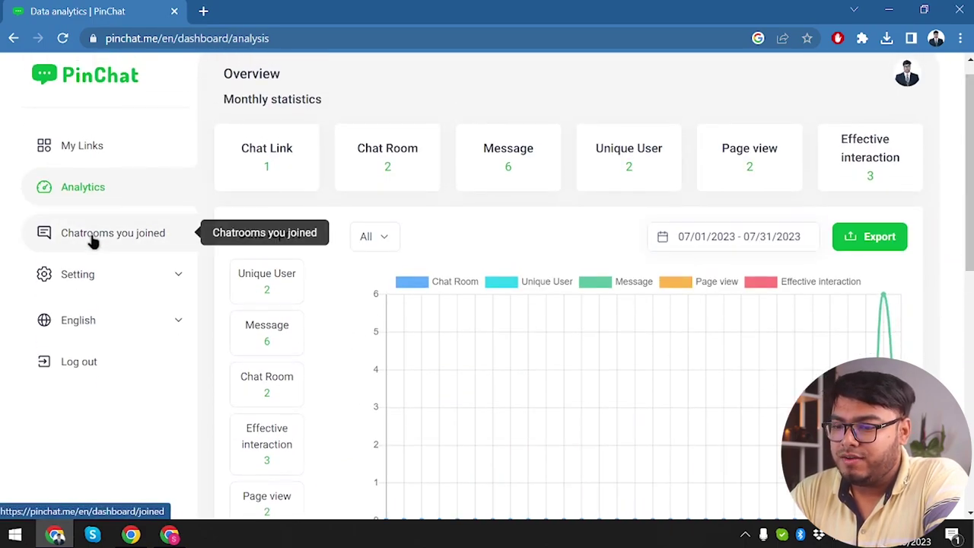
Expand Setting and the interface language list, collapse them, and open Chatrooms you joined.
{"action": "left_click", "coordinate": [135, 274]}
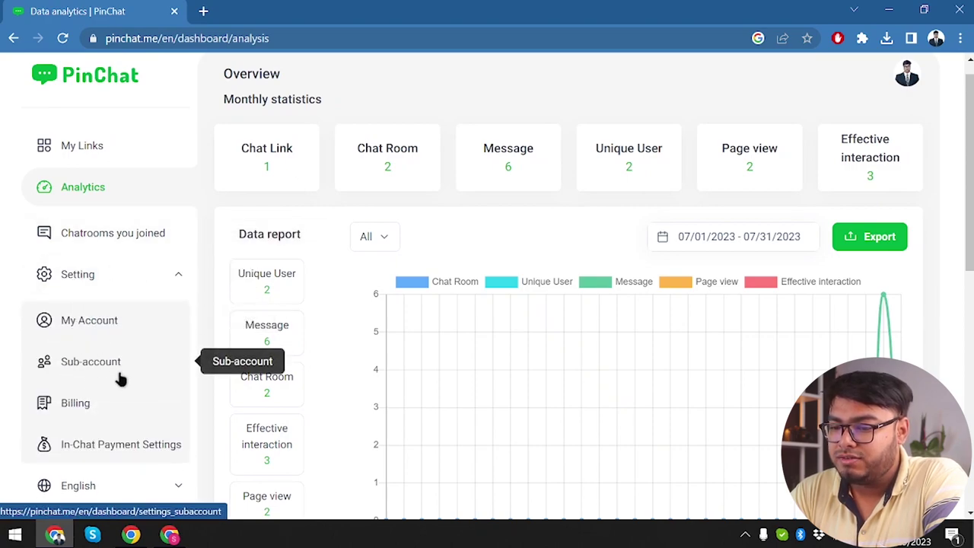
{"action": "scroll", "coordinate": [155, 397], "scroll_direction": "down", "scroll_amount": 2}
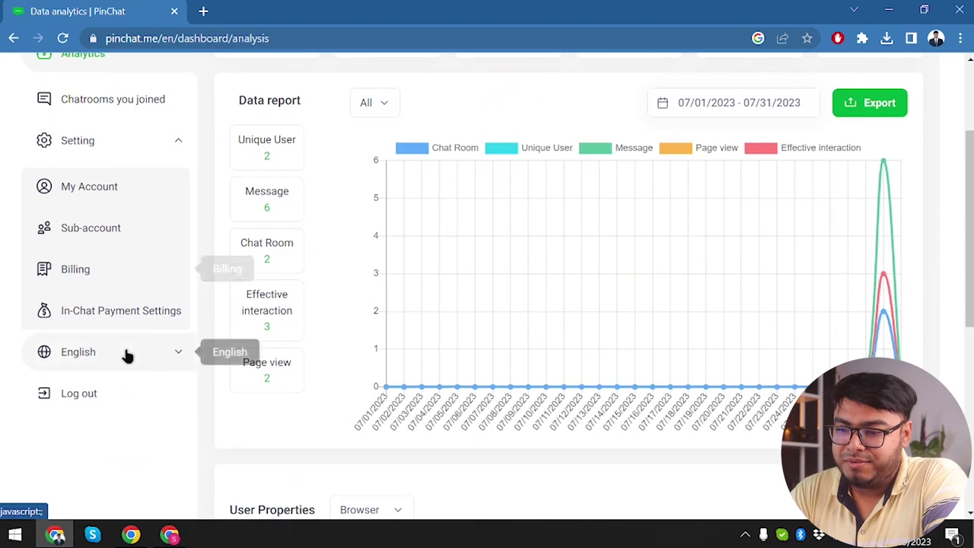
{"action": "left_click", "coordinate": [127, 355]}
{"action": "scroll", "coordinate": [27, 389], "scroll_direction": "down", "scroll_amount": 1}
{"action": "scroll", "coordinate": [28, 389], "scroll_direction": "down", "scroll_amount": 1}
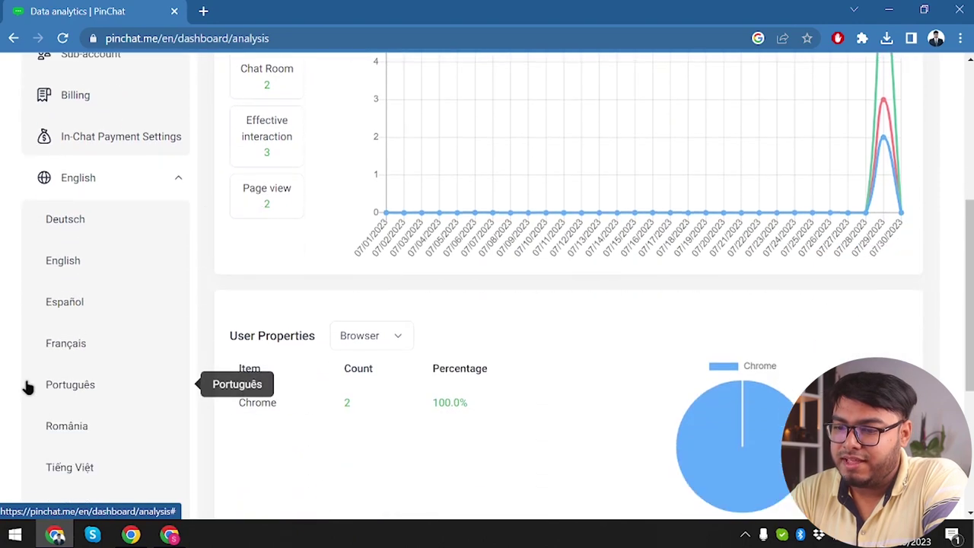
{"action": "left_click", "coordinate": [154, 183]}
{"action": "scroll", "coordinate": [121, 220], "scroll_direction": "up", "scroll_amount": 4}
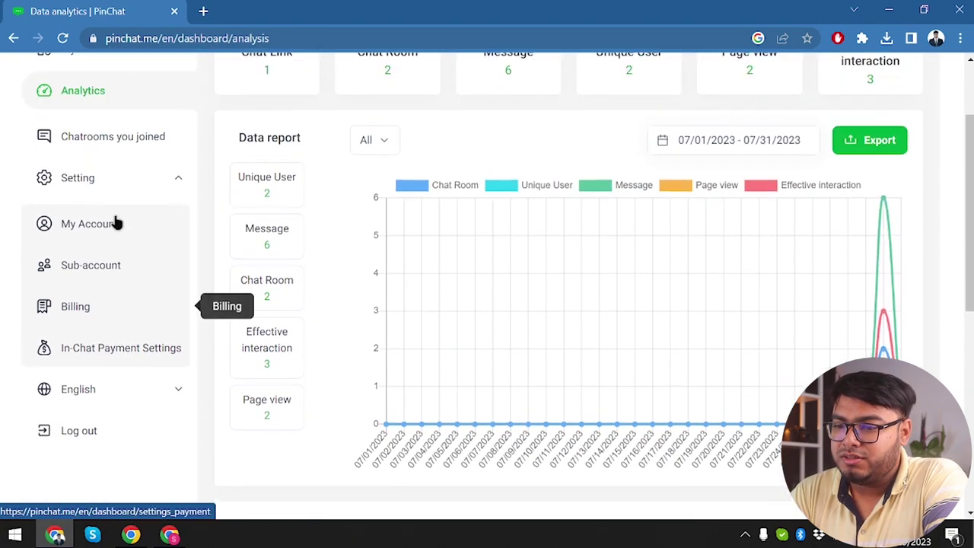
{"action": "left_click", "coordinate": [124, 186]}
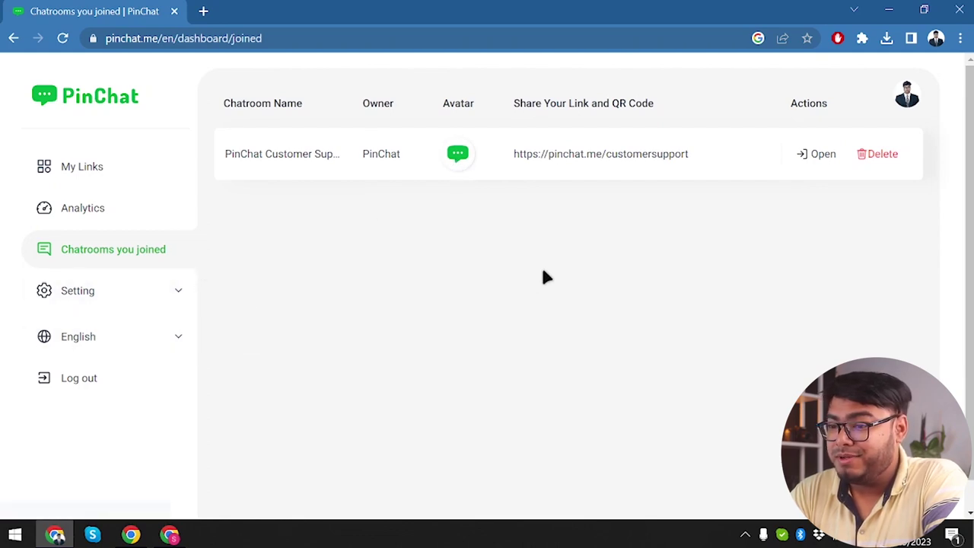
Open the My Account settings page and inspect the account e-mail field.
{"action": "left_click", "coordinate": [148, 301]}
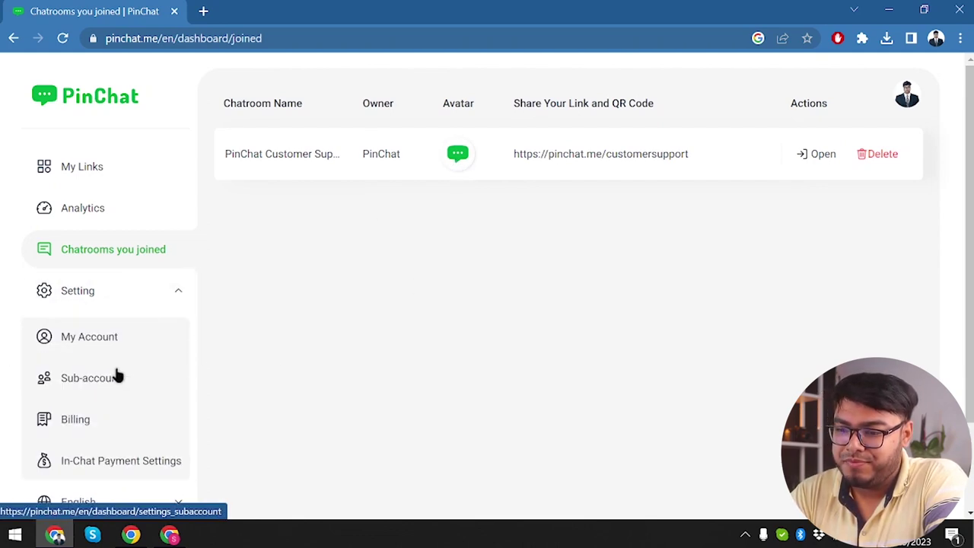
{"action": "left_click", "coordinate": [155, 342]}
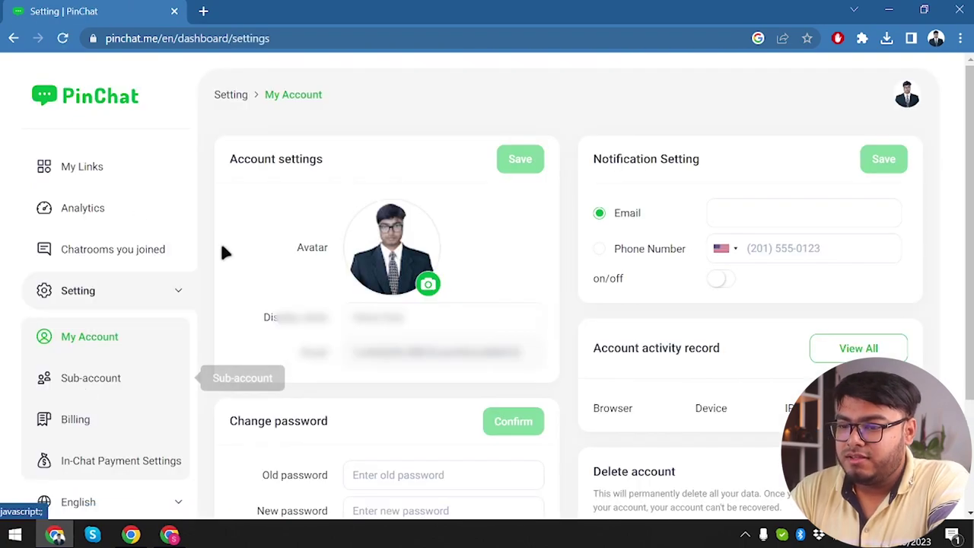
{"action": "scroll", "coordinate": [396, 335], "scroll_direction": "down", "scroll_amount": 1}
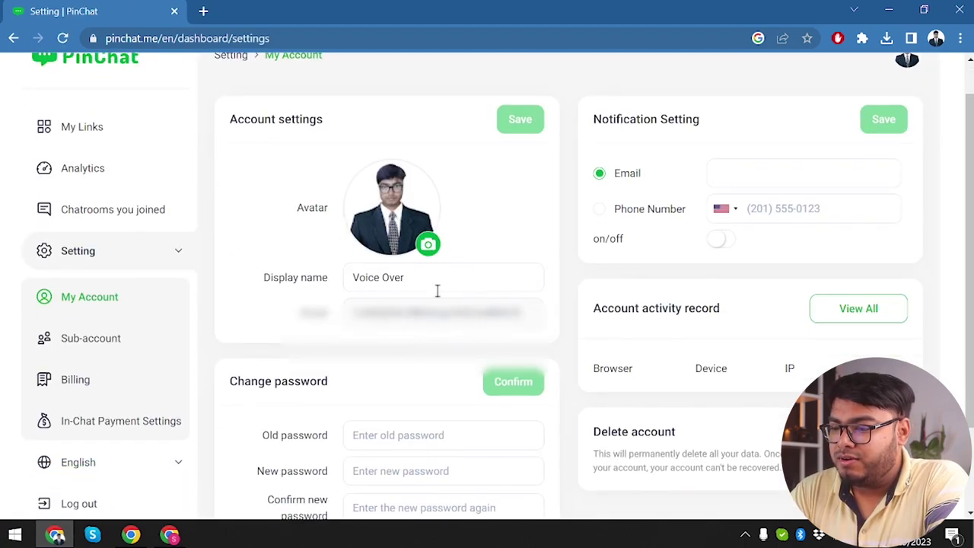
{"action": "double_click", "coordinate": [472, 312]}
{"action": "left_click", "coordinate": [435, 343]}
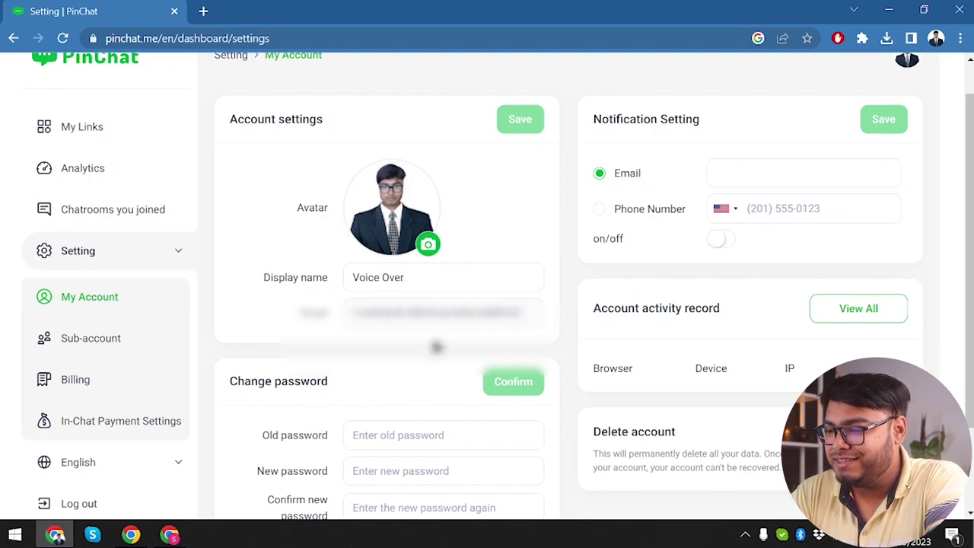
Scroll through the account and password options, then open the Sub-account settings.
{"action": "scroll", "coordinate": [467, 332], "scroll_direction": "down", "scroll_amount": 2}
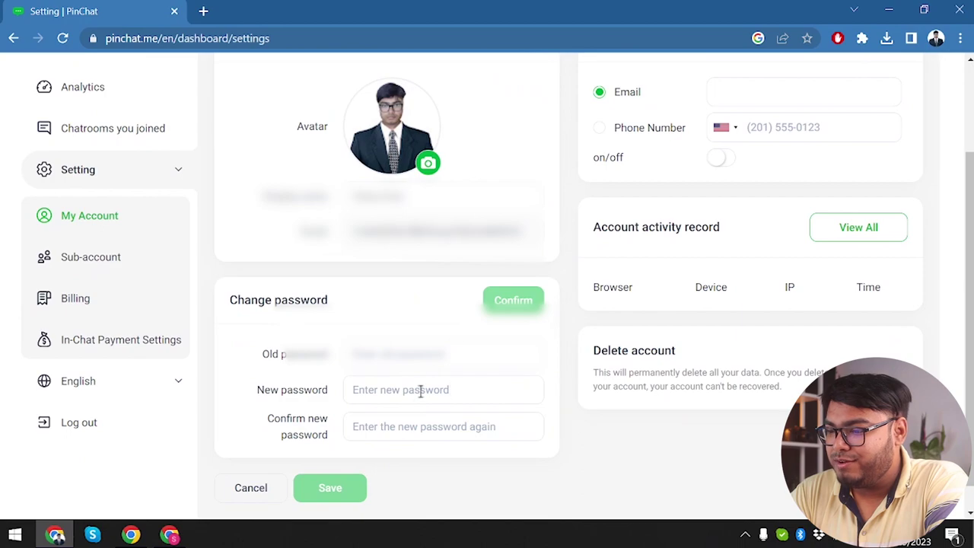
{"action": "scroll", "coordinate": [720, 241], "scroll_direction": "up", "scroll_amount": 1}
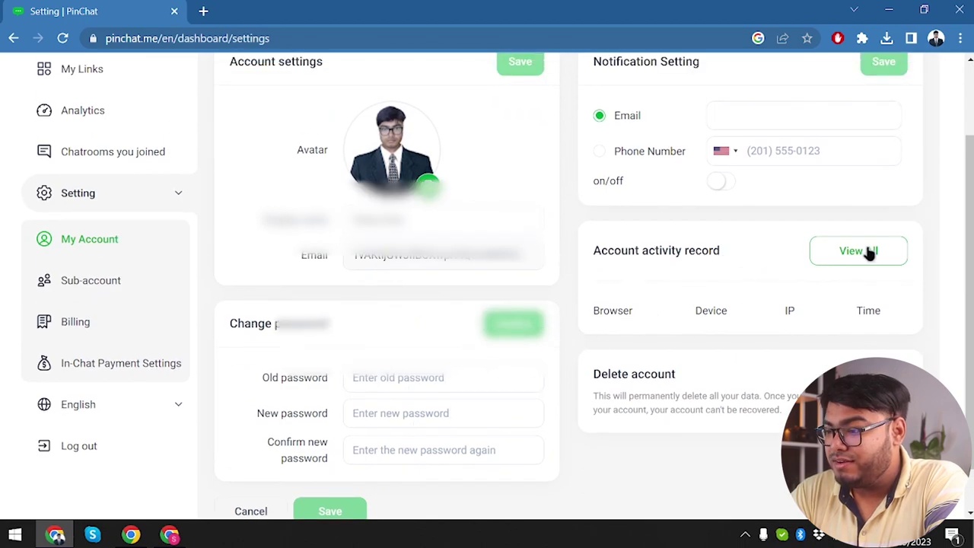
{"action": "scroll", "coordinate": [837, 251], "scroll_direction": "up", "scroll_amount": 2}
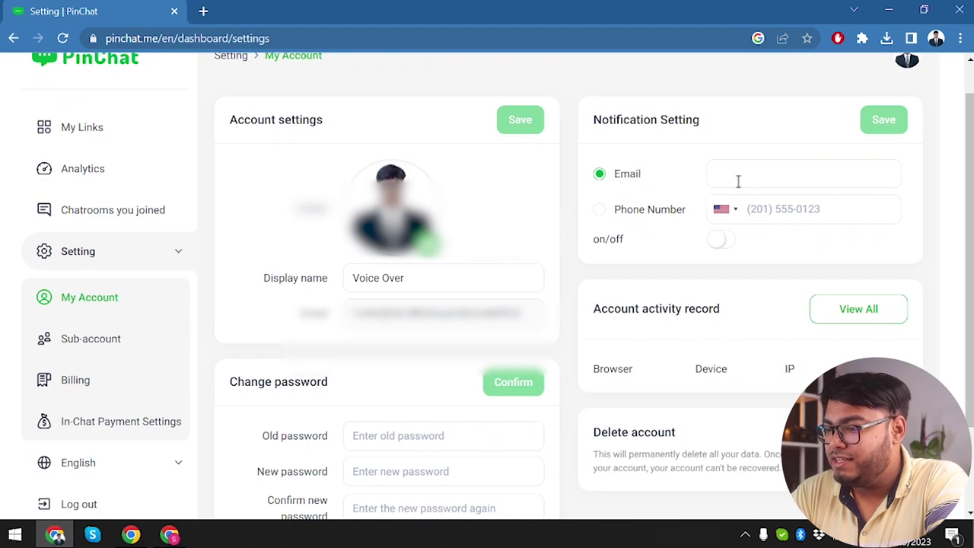
{"action": "scroll", "coordinate": [746, 247], "scroll_direction": "down", "scroll_amount": 4}
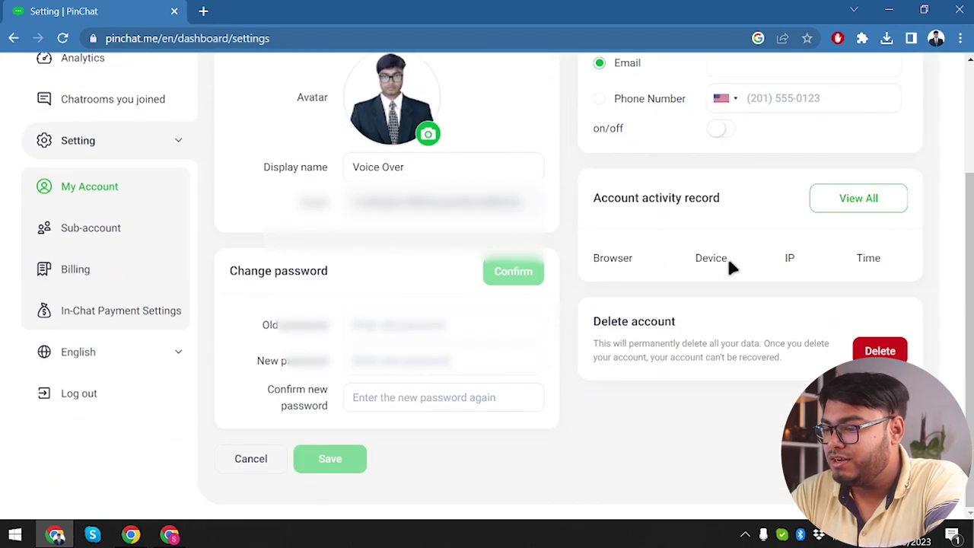
{"action": "left_click", "coordinate": [99, 233]}
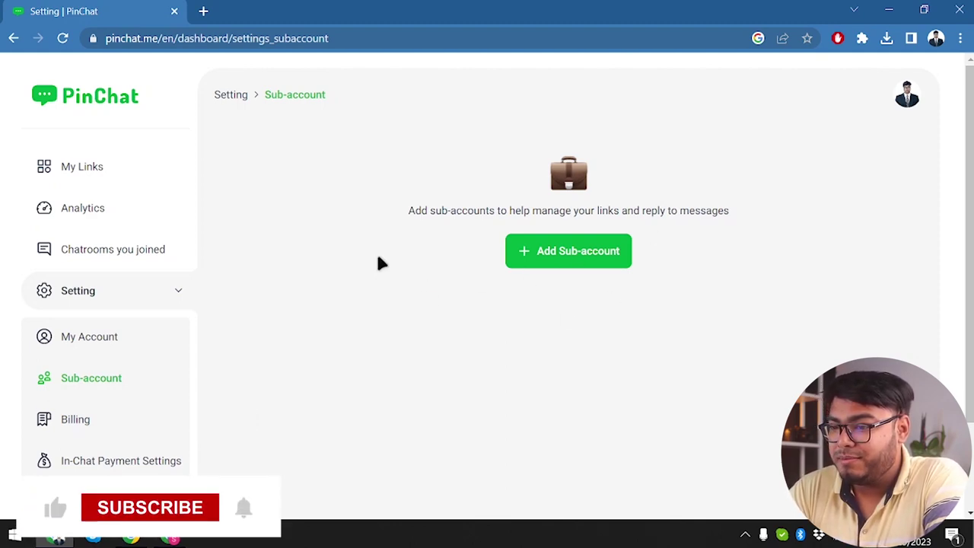
Open the Billing settings page from the Setting sidebar.
{"action": "left_click", "coordinate": [102, 431]}
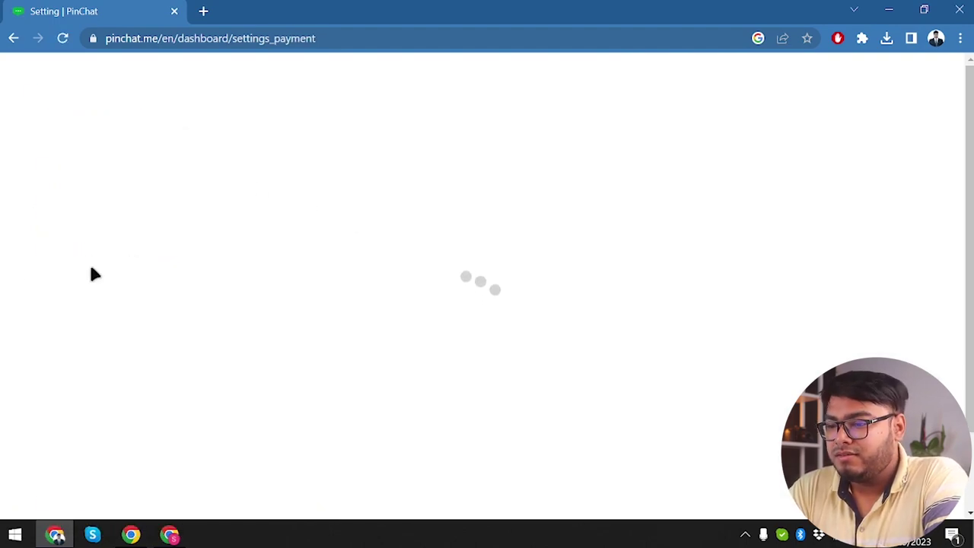
Select the Free Trial plan name on Billing, then return to the My Links list.
{"action": "scroll", "coordinate": [440, 250], "scroll_direction": "down", "scroll_amount": 1}
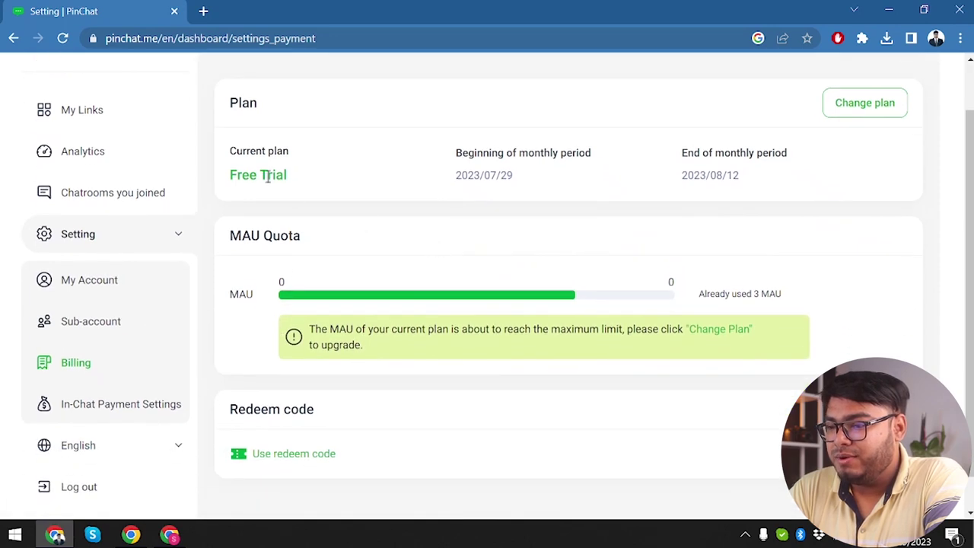
{"action": "triple_click", "coordinate": [243, 173]}
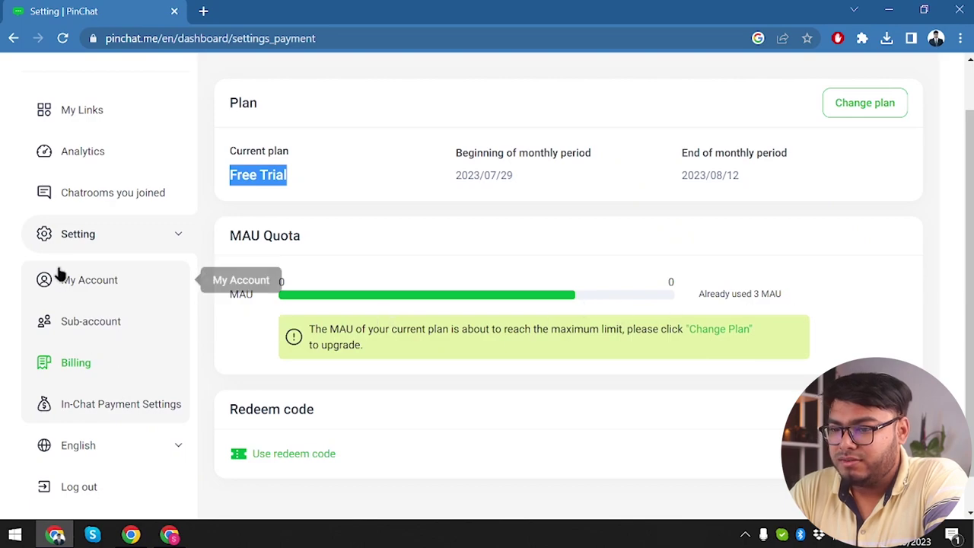
{"action": "scroll", "coordinate": [122, 166], "scroll_direction": "up", "scroll_amount": 1}
{"action": "left_click", "coordinate": [93, 167]}
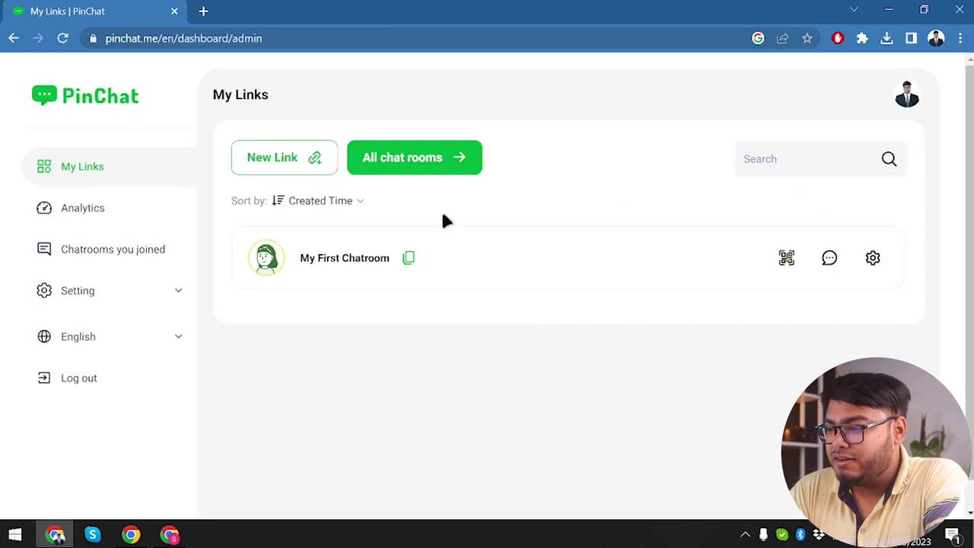
{"action": "left_click", "coordinate": [787, 259]}
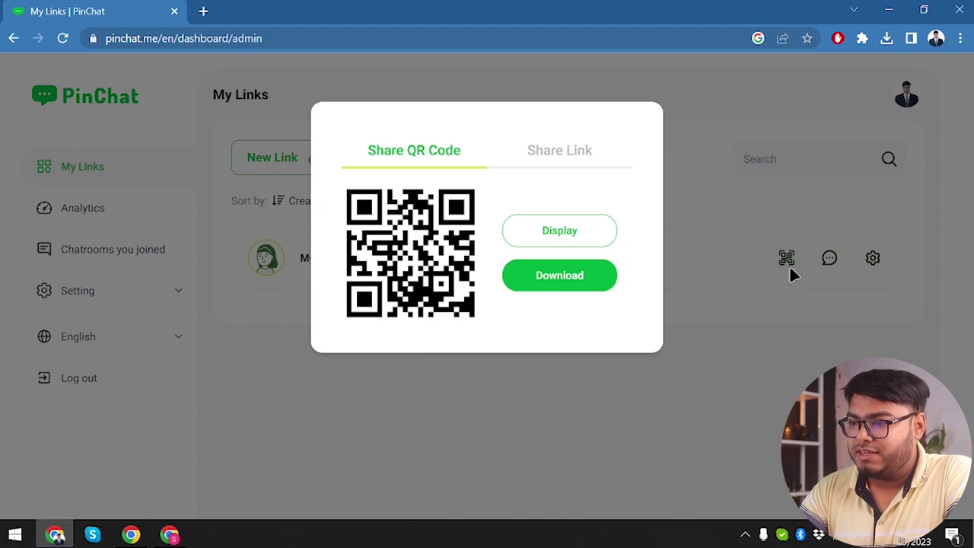
{"action": "left_click", "coordinate": [688, 171]}
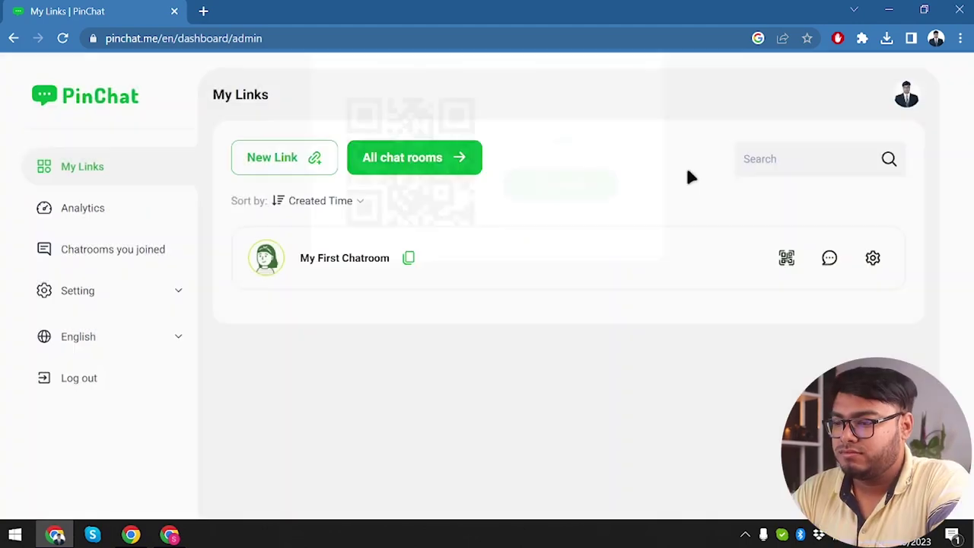
Browse the chatroom conversations and broadcast options, then open My First Chatroom's settings editor.
{"action": "left_click", "coordinate": [828, 270]}
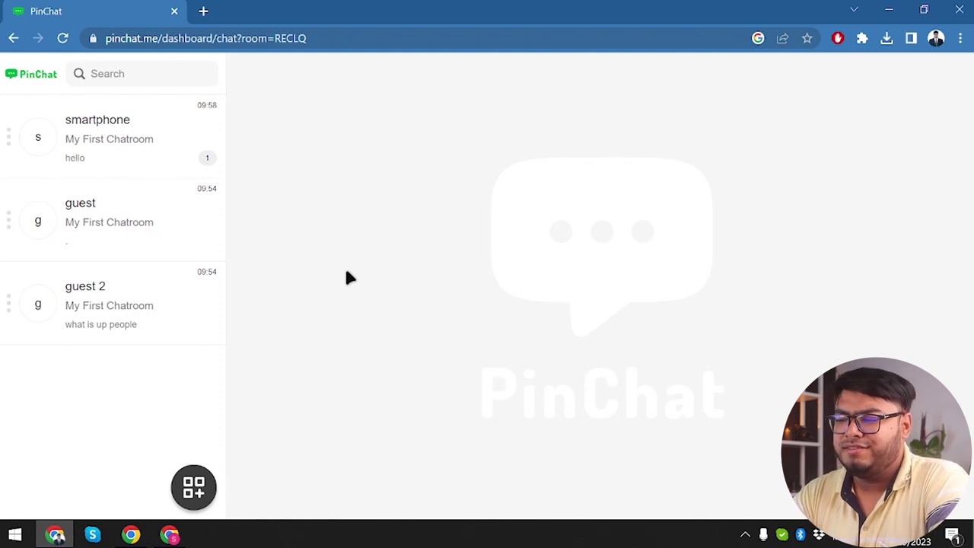
{"action": "left_click", "coordinate": [193, 487]}
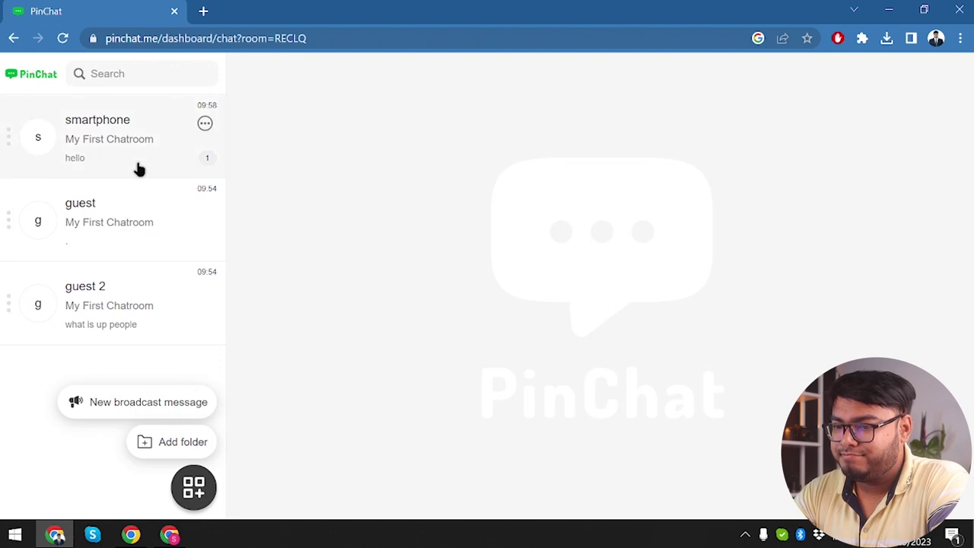
{"action": "left_click", "coordinate": [21, 79]}
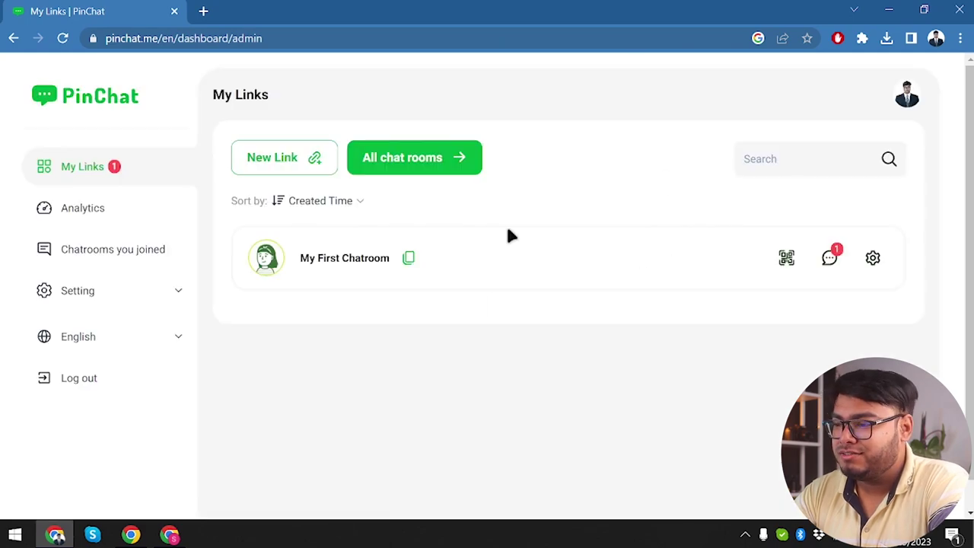
{"action": "left_click", "coordinate": [873, 260]}
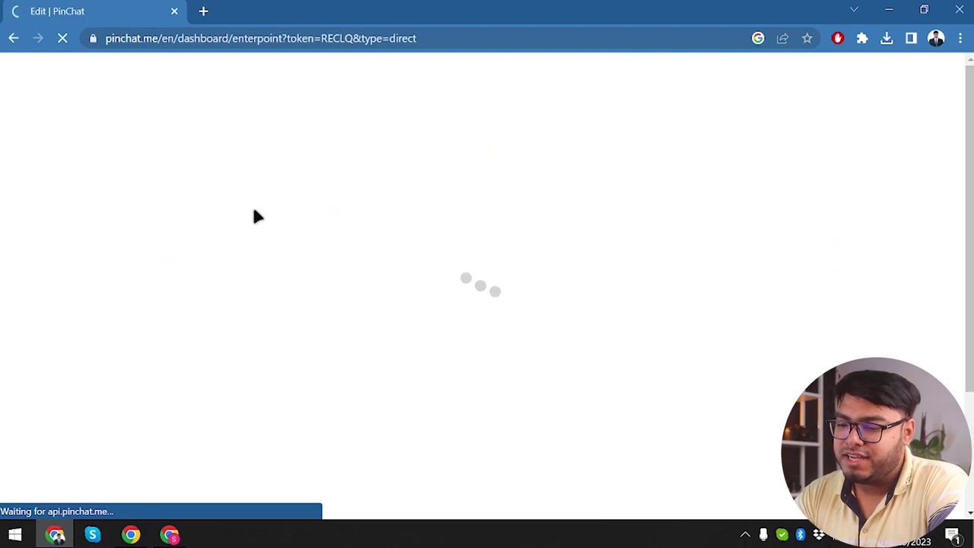
On the Interactive Button tab, set the PinBoard theme colour to blue.
{"action": "scroll", "coordinate": [457, 319], "scroll_direction": "down", "scroll_amount": 1}
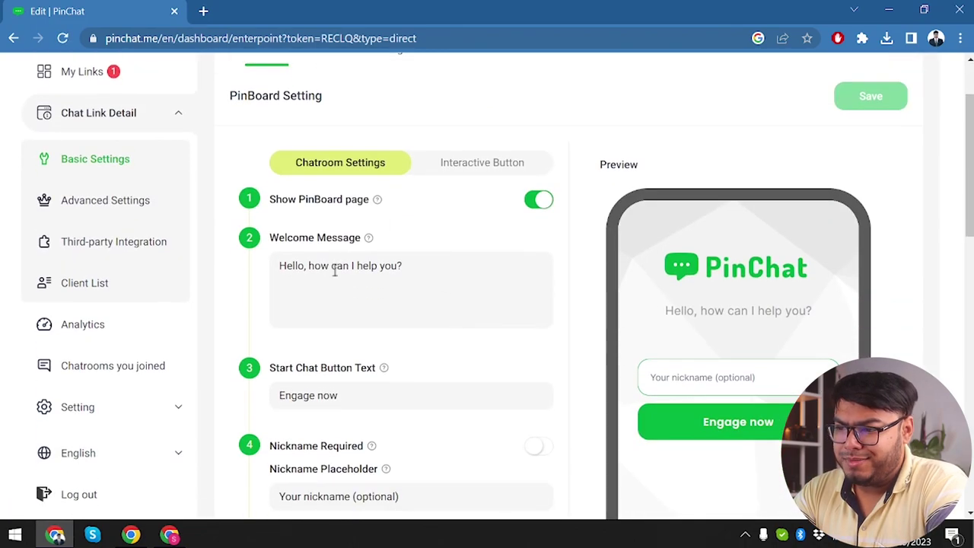
{"action": "left_click", "coordinate": [483, 162]}
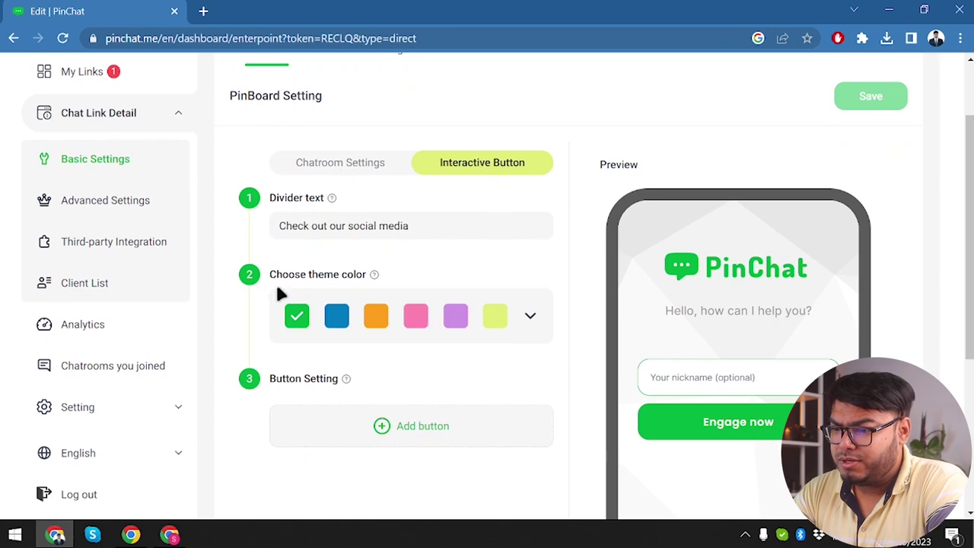
{"action": "left_click", "coordinate": [337, 319]}
{"action": "left_click", "coordinate": [375, 321]}
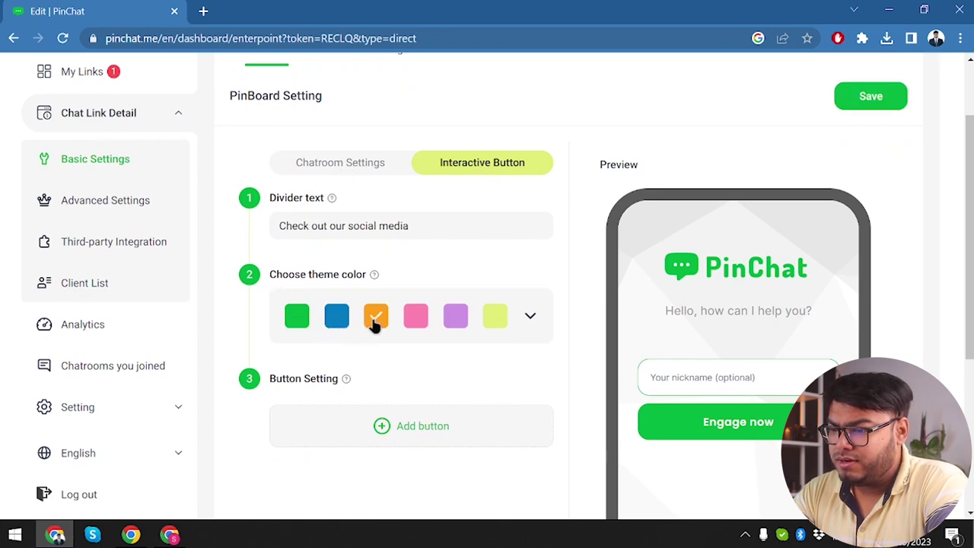
{"action": "left_click", "coordinate": [341, 323]}
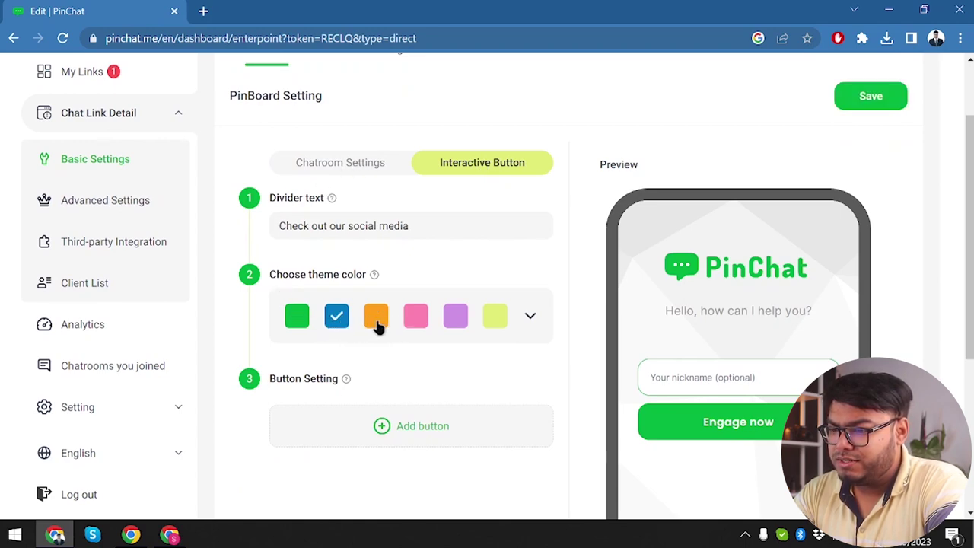
Trim the last letter of the divider text and start adding a new interactive button.
{"action": "double_click", "coordinate": [429, 223]}
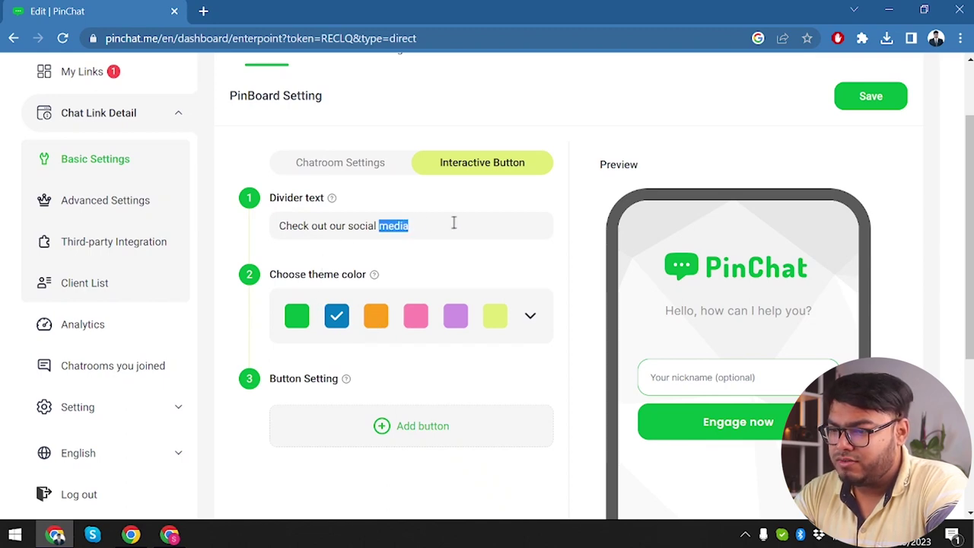
{"action": "left_click", "coordinate": [441, 222]}
{"action": "key", "text": "BackSpace"}
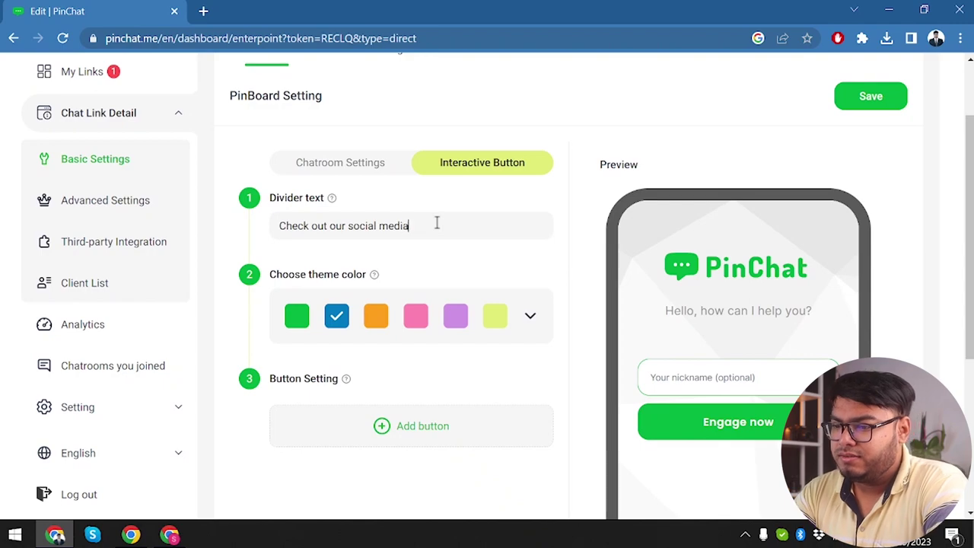
{"action": "left_click", "coordinate": [425, 434]}
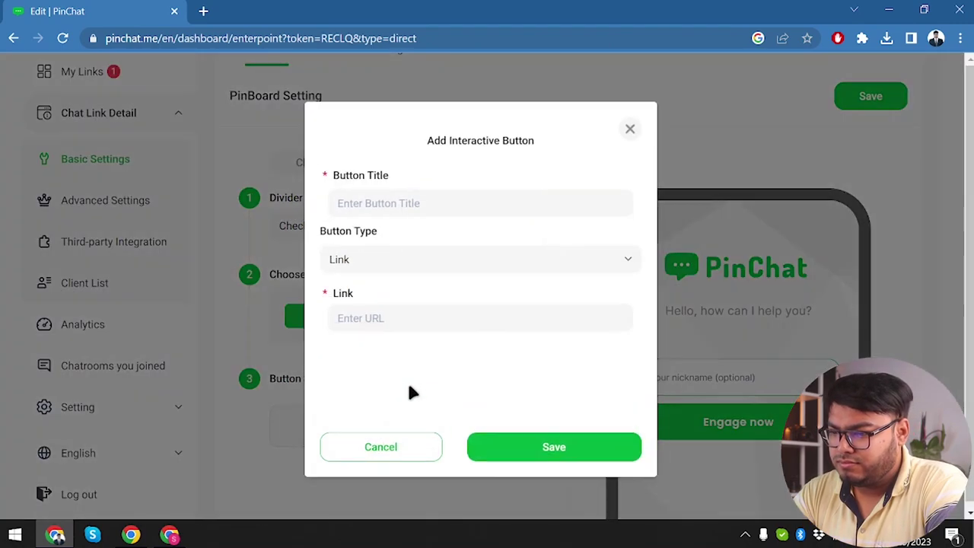
Save a Link-type 'Visit Website' button pointing to appunbox.com.
{"action": "left_click", "coordinate": [538, 252]}
{"action": "left_click", "coordinate": [459, 305]}
{"action": "type", "text": "appunbox.com"}
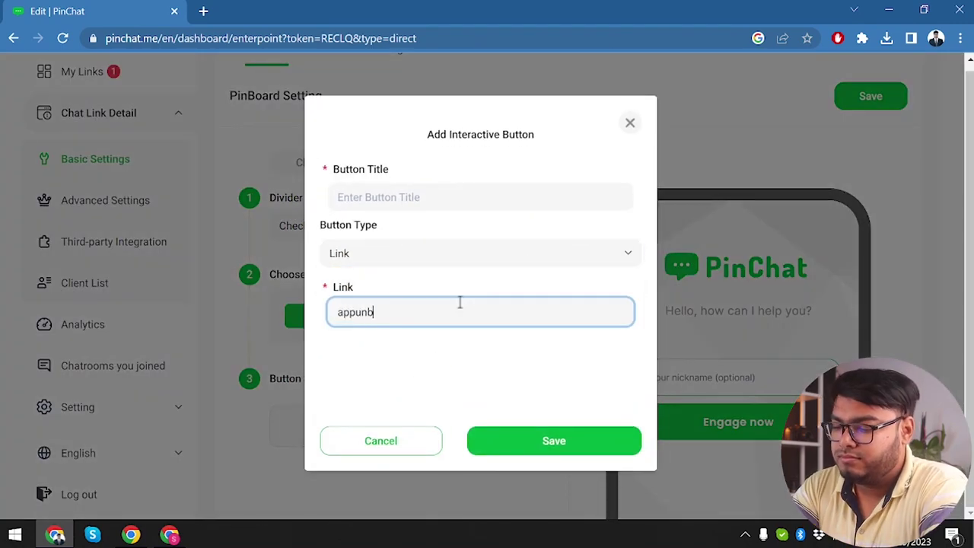
{"action": "left_click", "coordinate": [452, 199]}
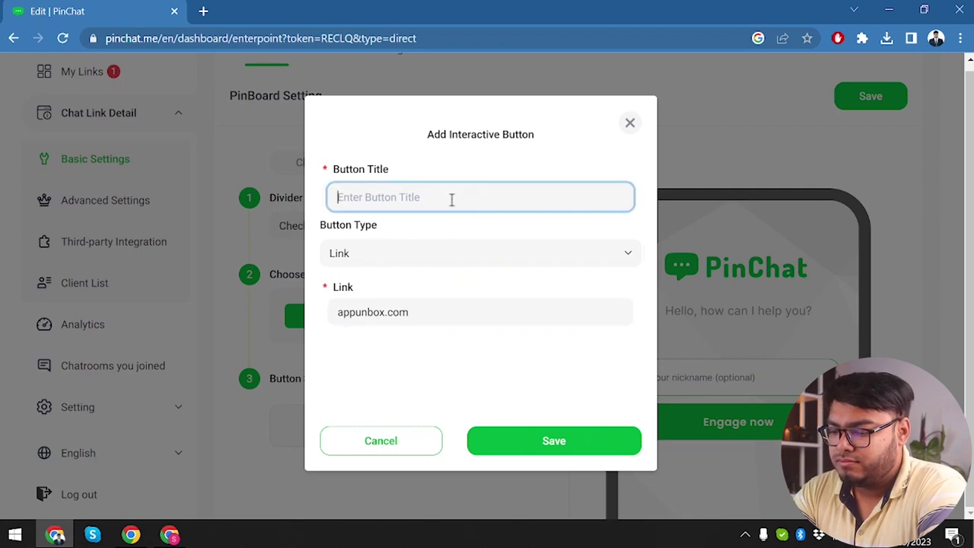
{"action": "type", "text": "Visit W"}
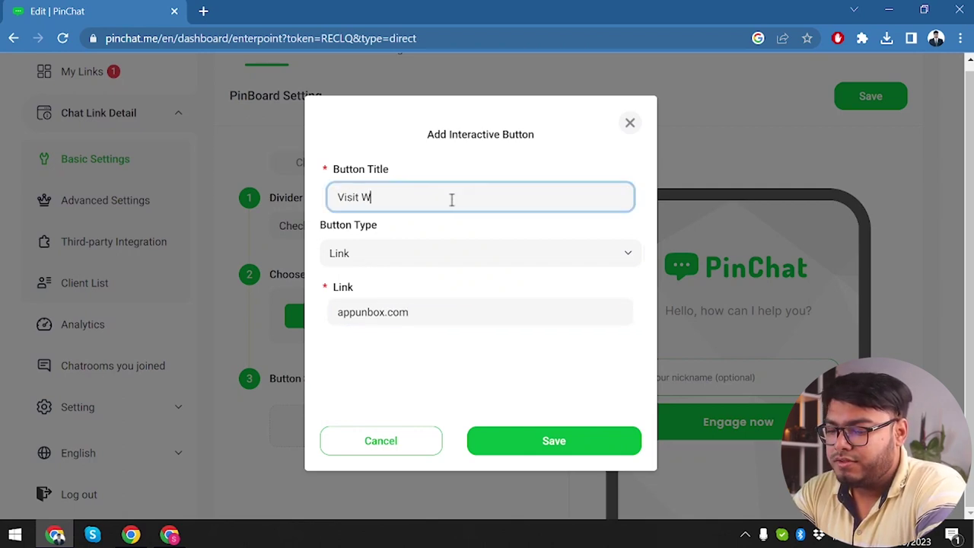
{"action": "type", "text": "es"}
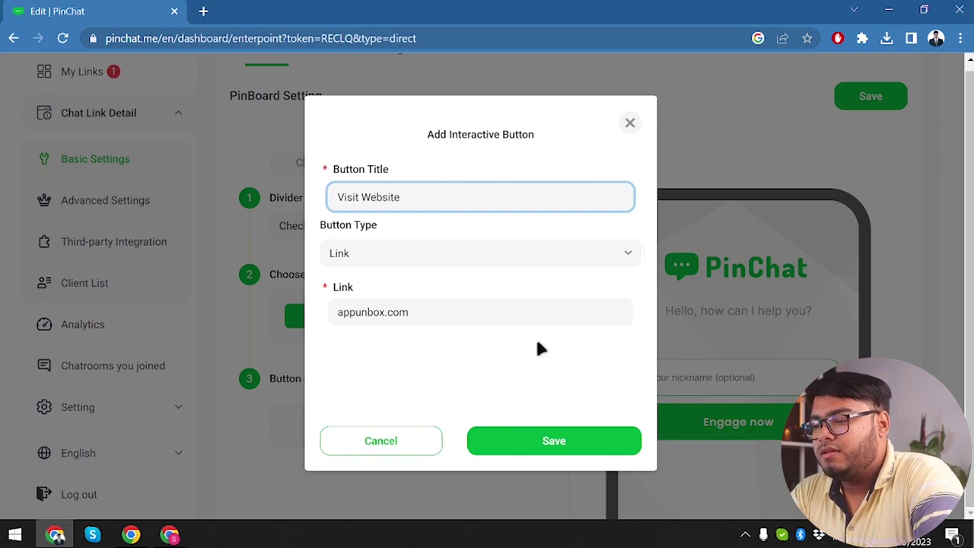
{"action": "left_click", "coordinate": [546, 452]}
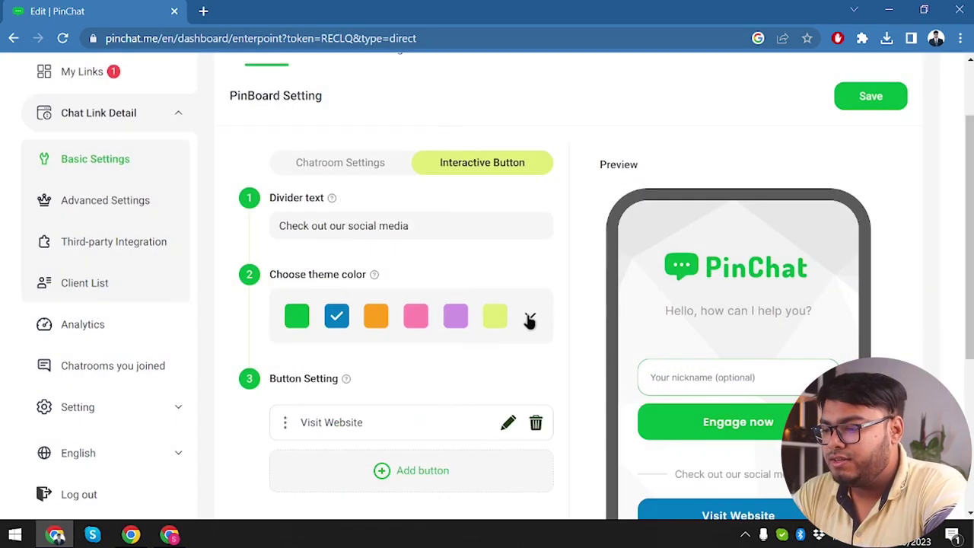
Start a new interactive button form on the PinBoard.
{"action": "scroll", "coordinate": [529, 319], "scroll_direction": "down", "scroll_amount": 1}
{"action": "scroll", "coordinate": [530, 322], "scroll_direction": "up", "scroll_amount": 1}
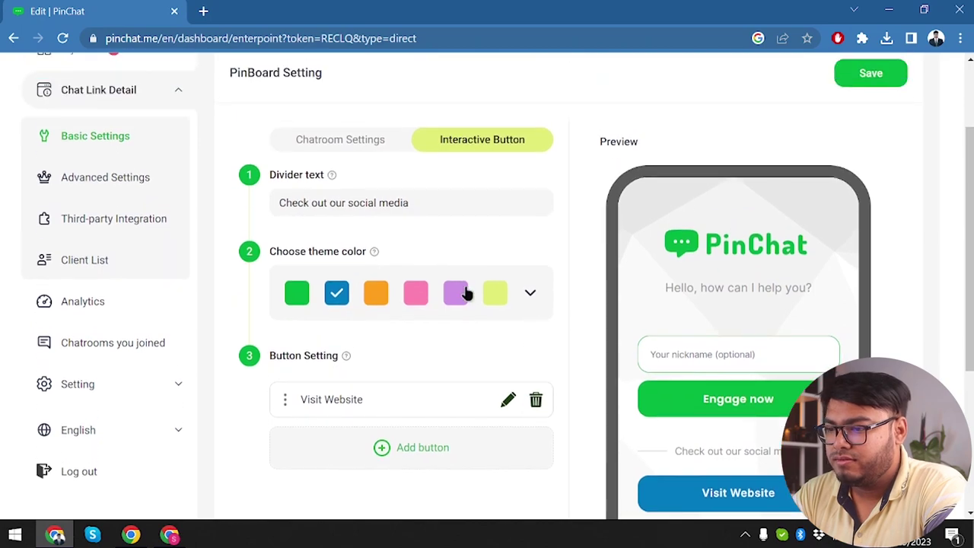
{"action": "scroll", "coordinate": [384, 398], "scroll_direction": "down", "scroll_amount": 1}
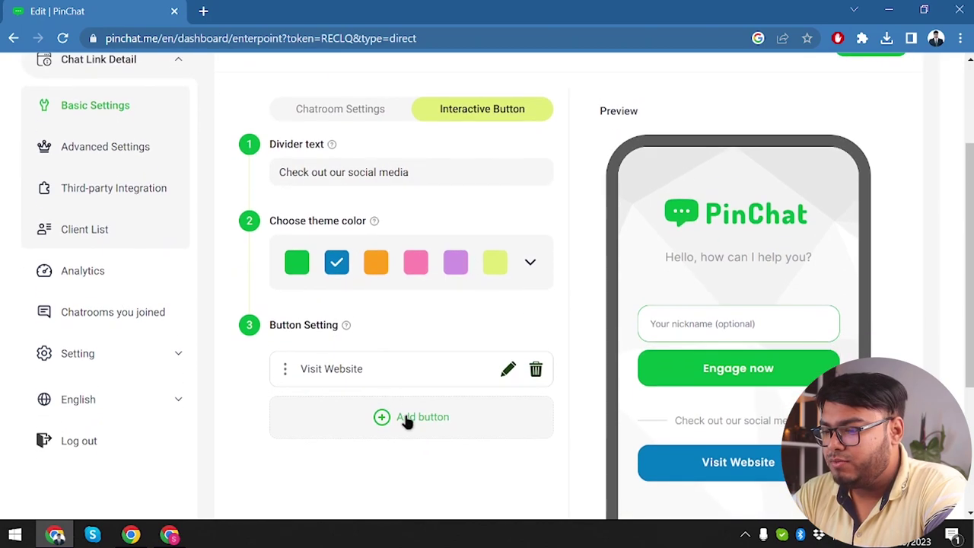
{"action": "left_click", "coordinate": [404, 420]}
Make the new button a Menu titled 'Visit Website 2' with three link entries.
{"action": "left_click", "coordinate": [529, 255]}
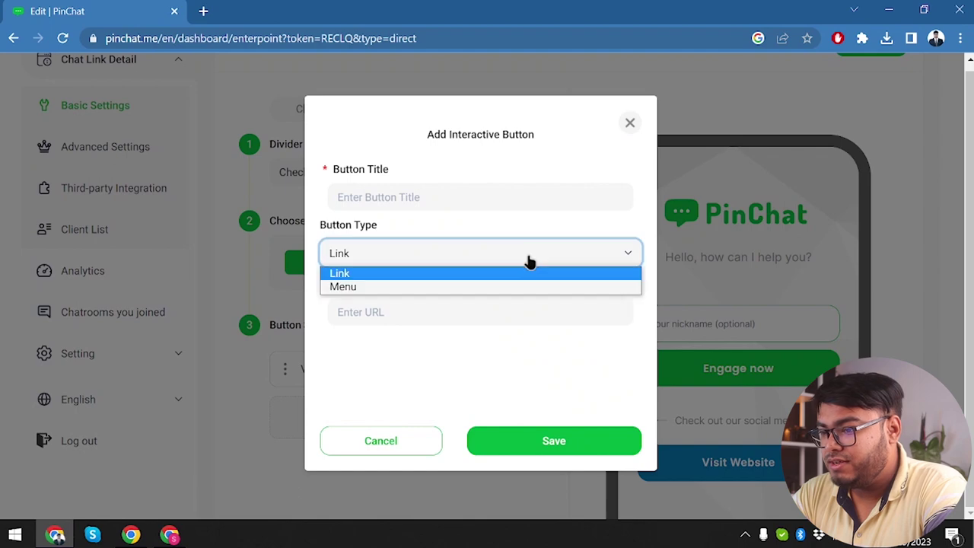
{"action": "left_click", "coordinate": [445, 295]}
{"action": "left_click", "coordinate": [483, 298]}
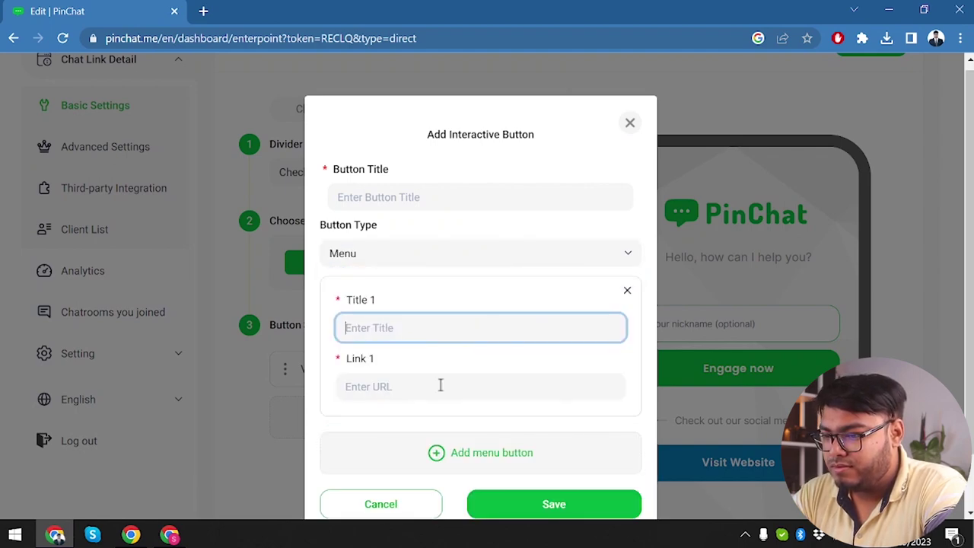
{"action": "left_click", "coordinate": [424, 201]}
{"action": "left_click", "coordinate": [434, 231]}
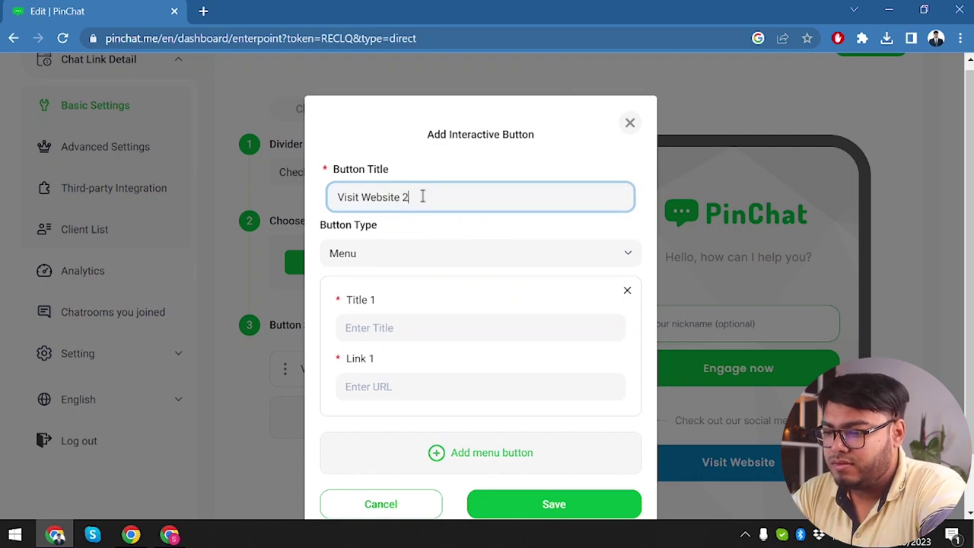
{"action": "type", "text": "2"}
{"action": "left_click", "coordinate": [422, 452]}
{"action": "scroll", "coordinate": [440, 417], "scroll_direction": "down", "scroll_amount": 3}
{"action": "left_click", "coordinate": [463, 462]}
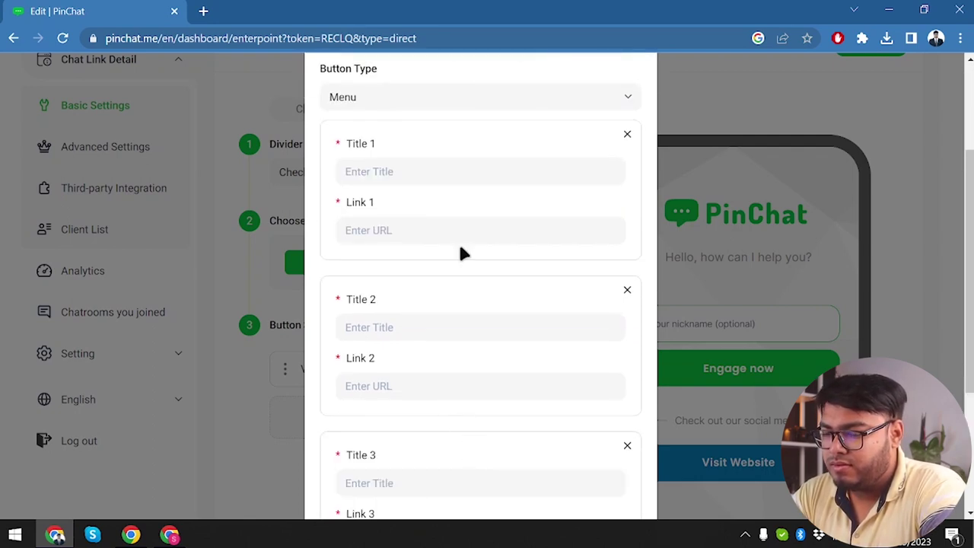
Fill menu items 'Website' → appunbox.com and 'YouTube Channel' → the pasted channel address.
{"action": "left_click", "coordinate": [416, 172]}
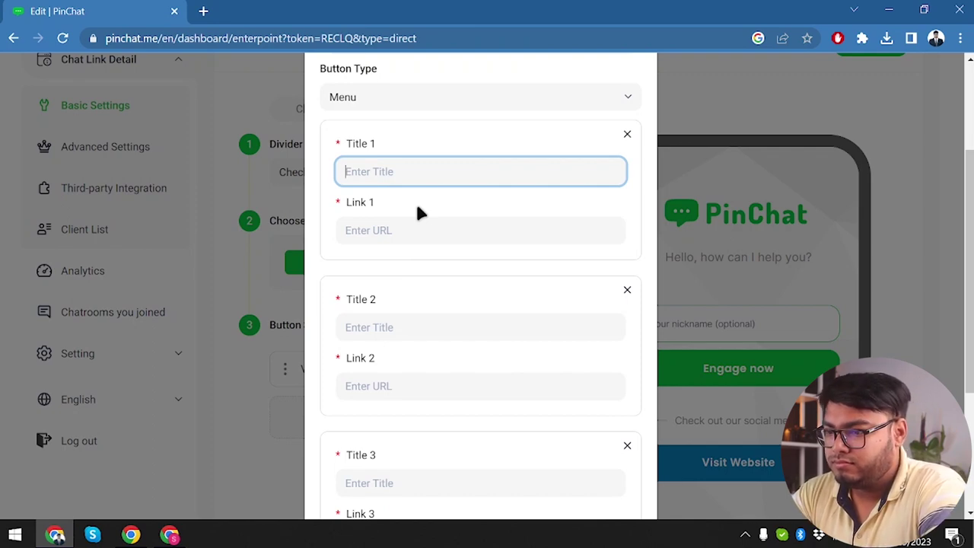
{"action": "type", "text": "Website"}
{"action": "key", "text": "Tab"}
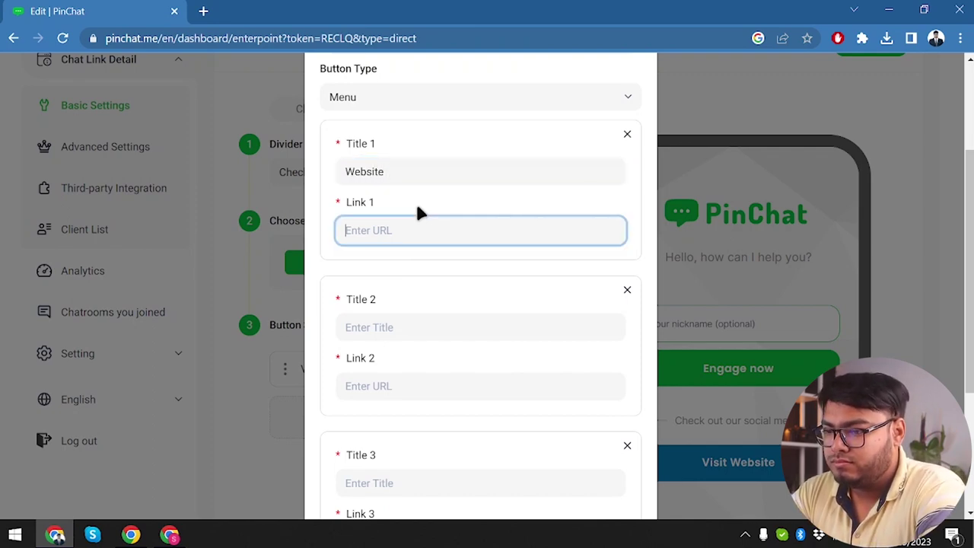
{"action": "type", "text": "appunbox.com"}
{"action": "key", "text": "Tab"}
{"action": "type", "text": "Yo"}
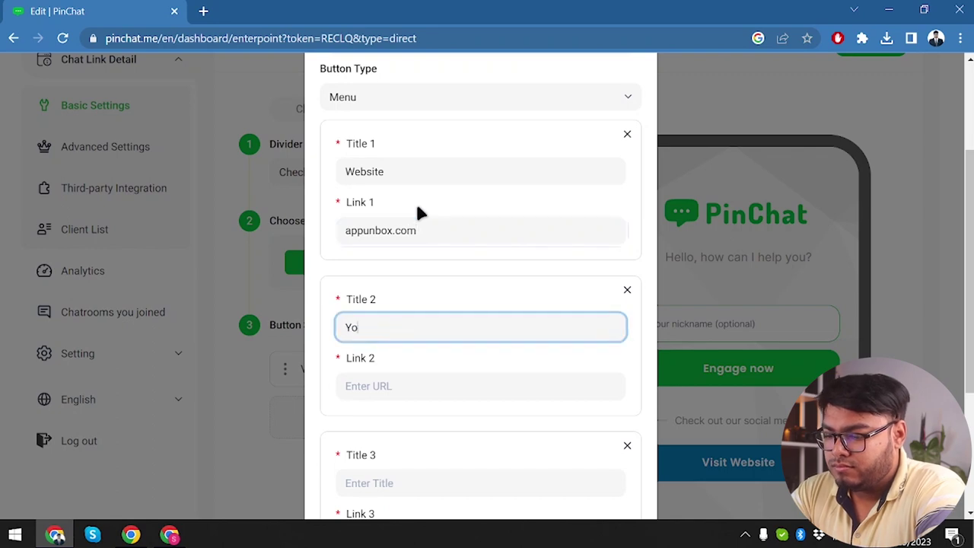
{"action": "type", "text": "uTube Channel"}
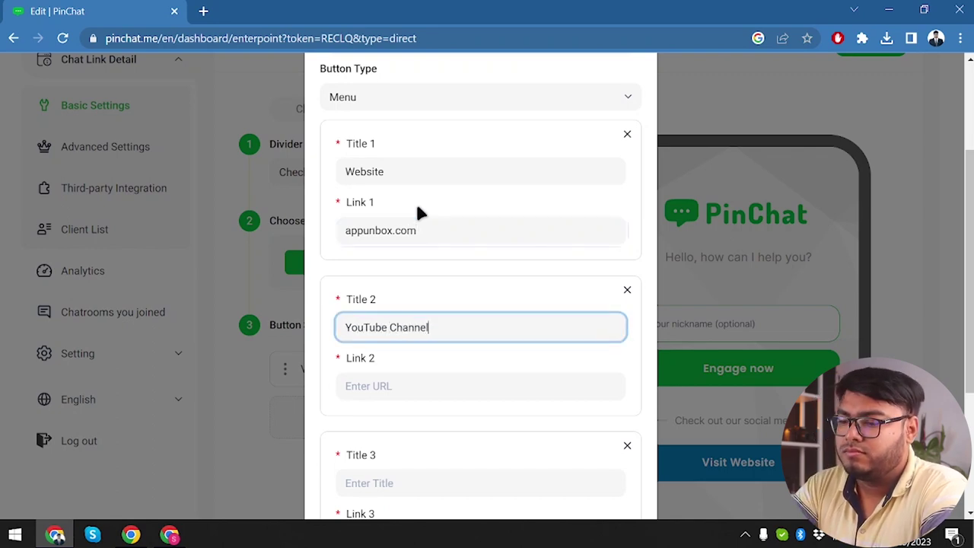
{"action": "key", "text": "Tab"}
{"action": "type", "text": "https://www.youtube.com/@appunbox"}
{"action": "scroll", "coordinate": [414, 401], "scroll_direction": "down", "scroll_amount": 1}
{"action": "left_click", "coordinate": [407, 424]}
{"action": "type", "text": "Not"}
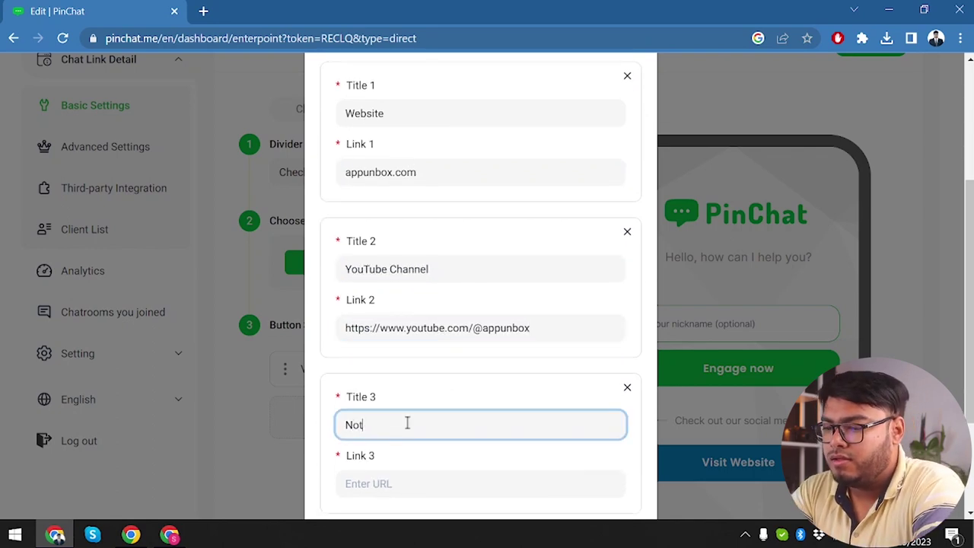
{"action": "type", "text": "hing"}
{"action": "key", "text": "Tab"}
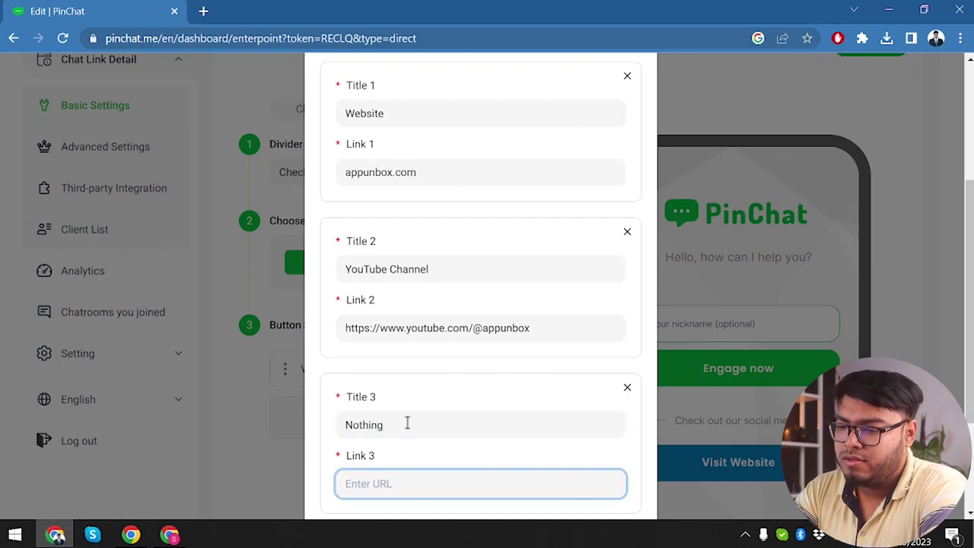
{"action": "scroll", "coordinate": [407, 426], "scroll_direction": "down", "scroll_amount": 2}
{"action": "type", "text": "www."}
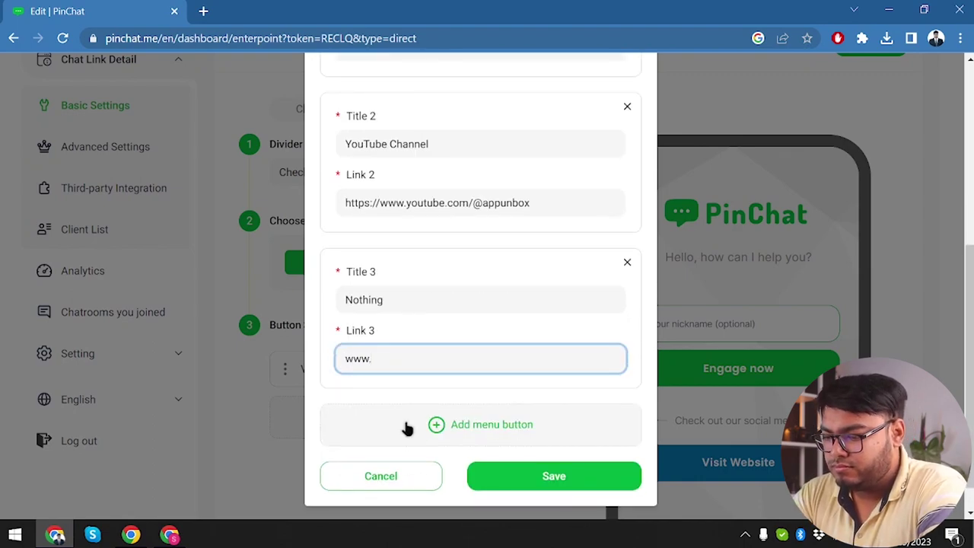
{"action": "type", "text": "x.com"}
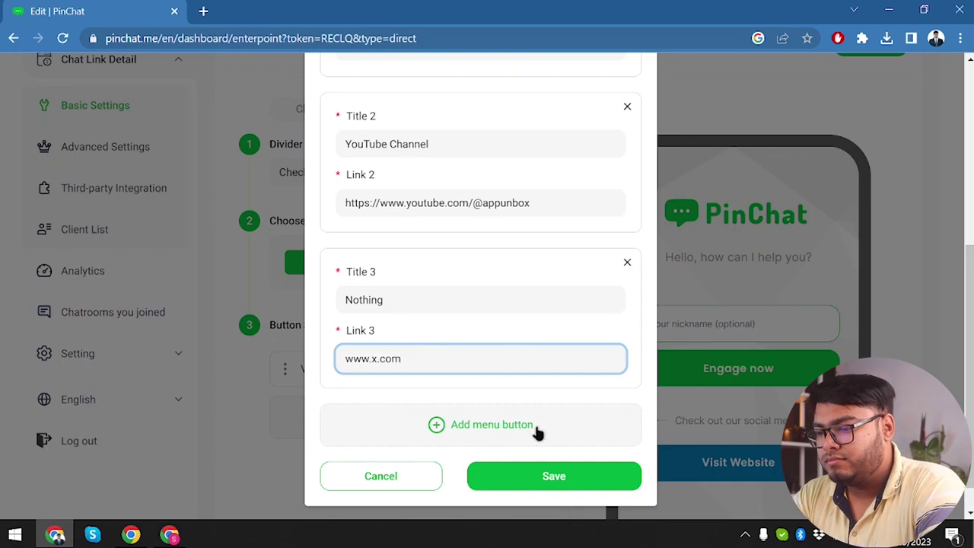
{"action": "scroll", "coordinate": [537, 433], "scroll_direction": "up", "scroll_amount": 4}
{"action": "scroll", "coordinate": [552, 468], "scroll_direction": "down", "scroll_amount": 5}
Save the 'Visit Website 2' menu button and check its menu in the preview.
{"action": "left_click", "coordinate": [580, 442]}
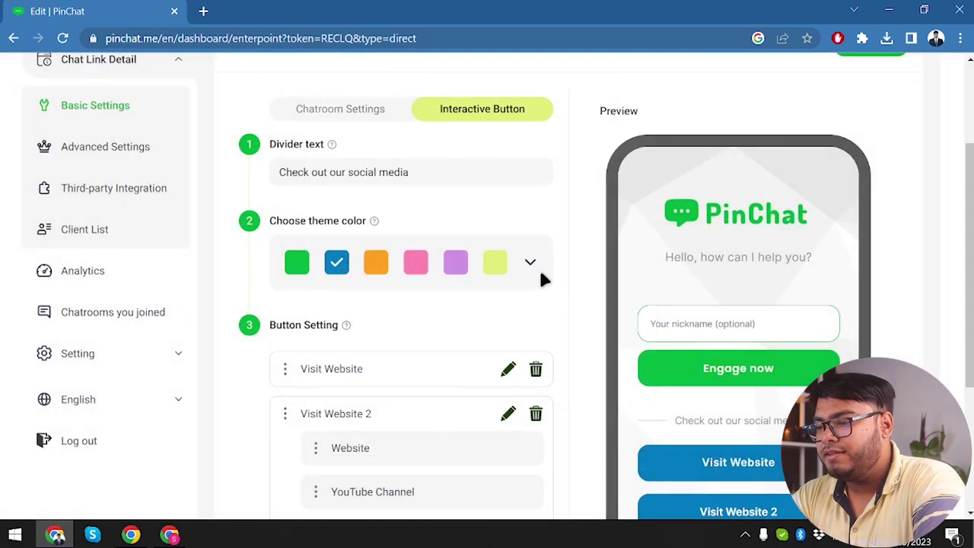
{"action": "scroll", "coordinate": [577, 131], "scroll_direction": "down", "scroll_amount": 3}
{"action": "scroll", "coordinate": [577, 127], "scroll_direction": "down", "scroll_amount": 2}
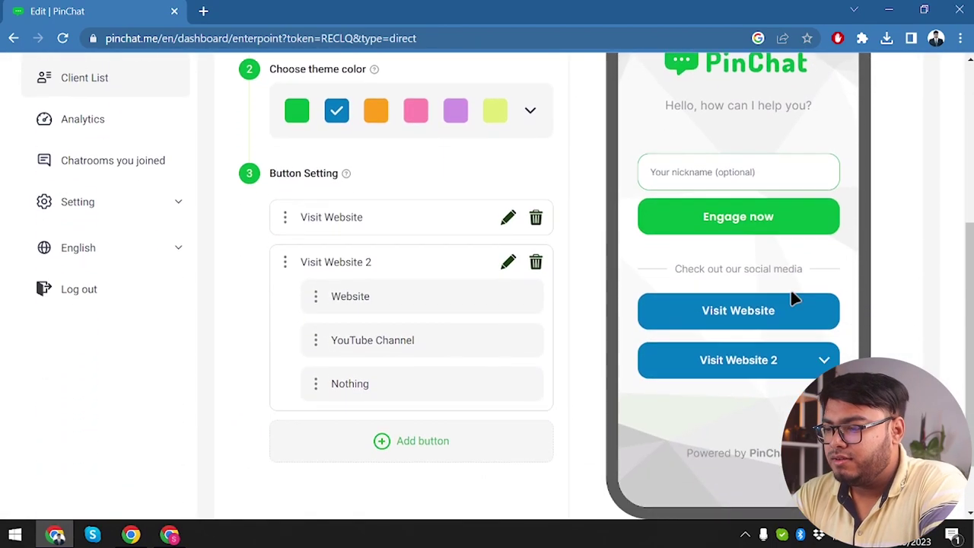
{"action": "left_click", "coordinate": [804, 368]}
{"action": "left_click", "coordinate": [810, 361]}
{"action": "scroll", "coordinate": [687, 357], "scroll_direction": "up", "scroll_amount": 4}
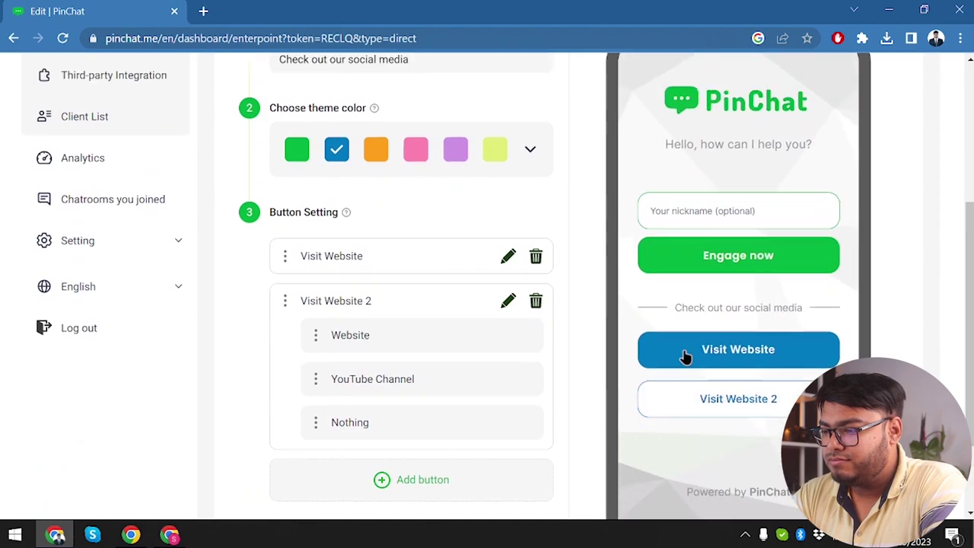
{"action": "scroll", "coordinate": [515, 342], "scroll_direction": "down", "scroll_amount": 2}
{"action": "scroll", "coordinate": [418, 309], "scroll_direction": "up", "scroll_amount": 4}
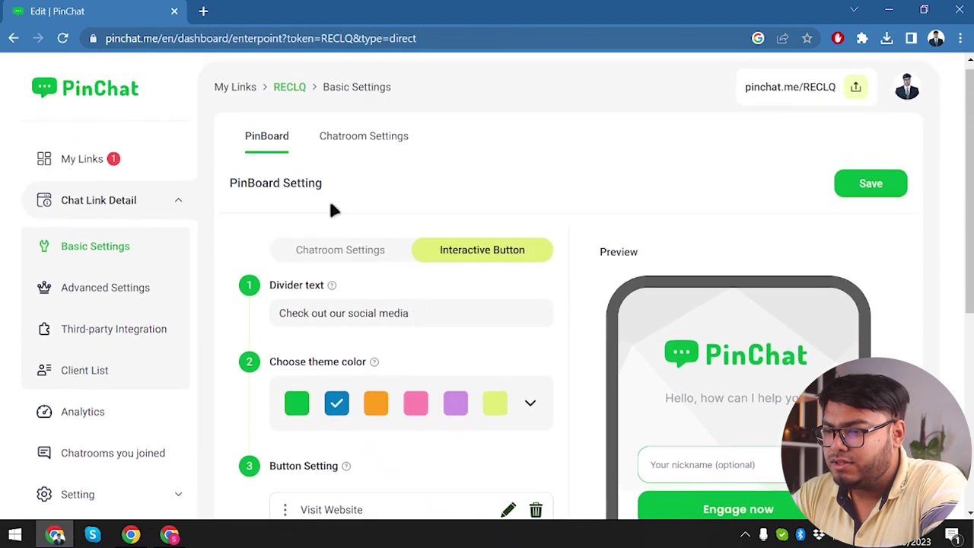
Stay on the page and save the PinBoard button changes.
{"action": "left_click", "coordinate": [376, 134]}
{"action": "left_click", "coordinate": [446, 293]}
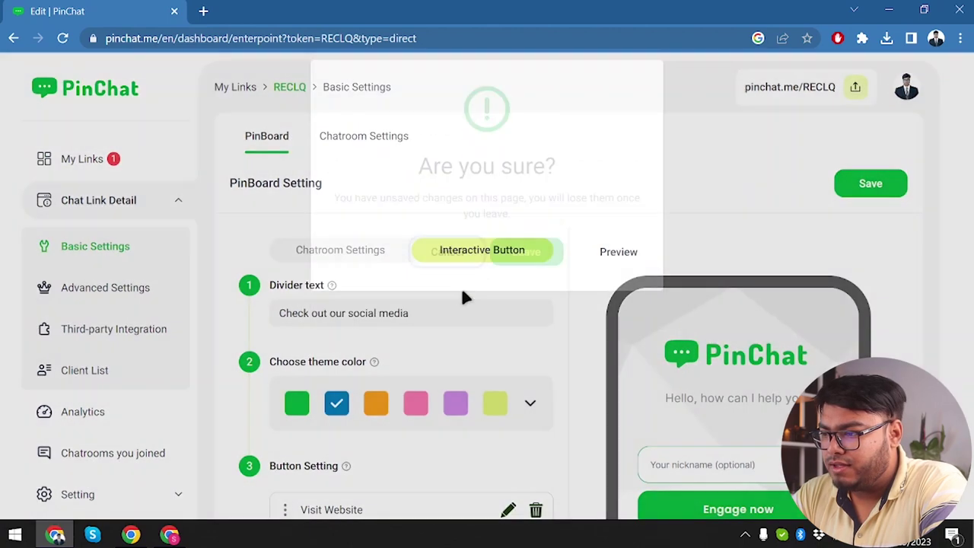
{"action": "left_click", "coordinate": [867, 192]}
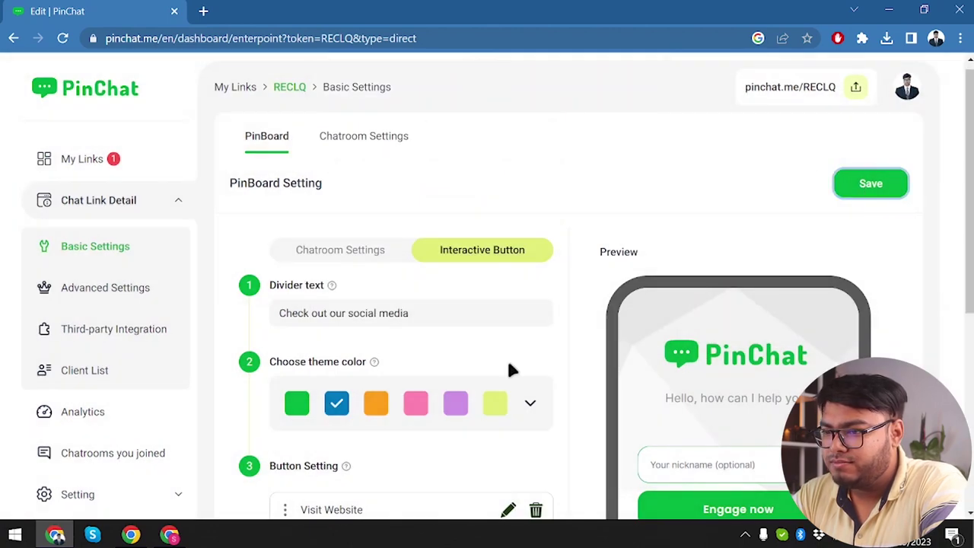
In Chatroom Settings, set both Chatroom Name and Display Name to 'Appunbox'.
{"action": "left_click", "coordinate": [367, 152]}
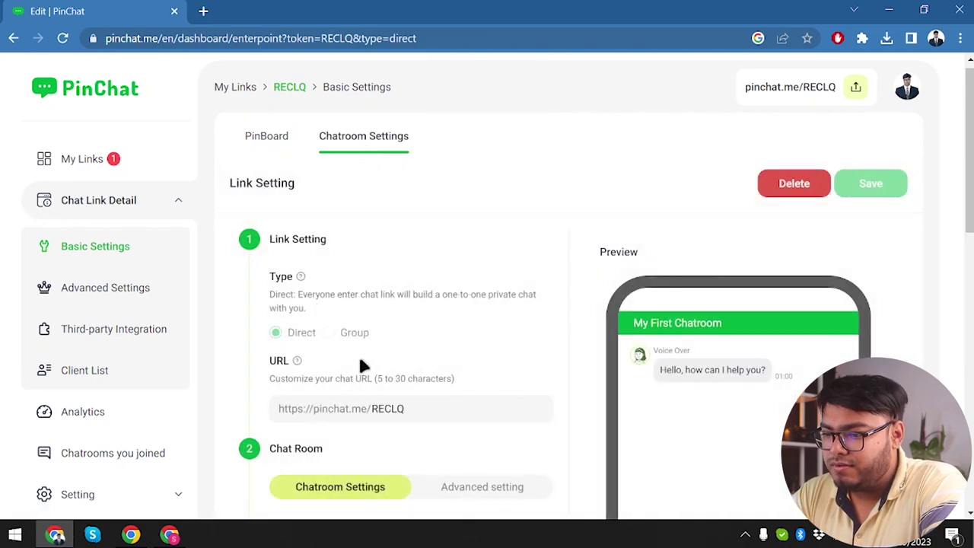
{"action": "scroll", "coordinate": [380, 426], "scroll_direction": "down", "scroll_amount": 2}
{"action": "triple_click", "coordinate": [409, 424]}
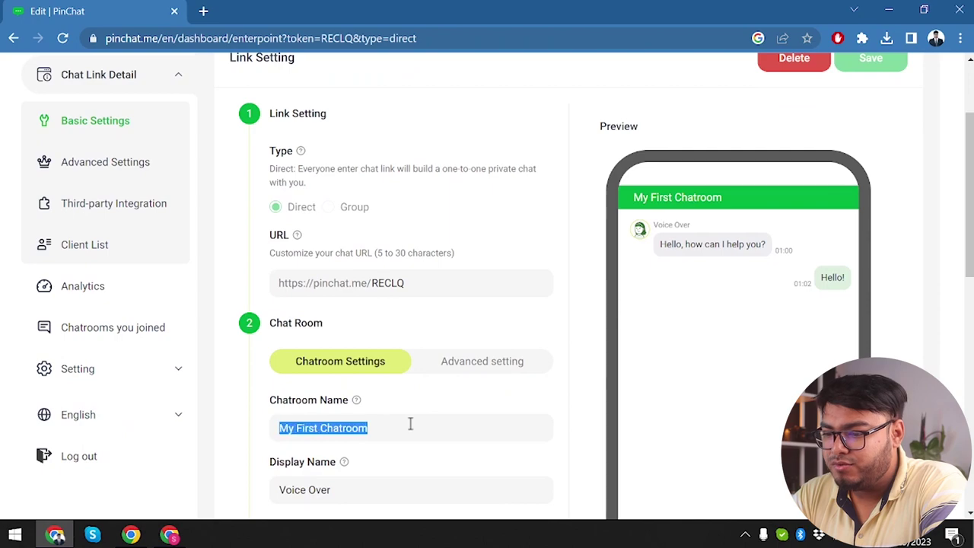
{"action": "type", "text": "Appunbox"}
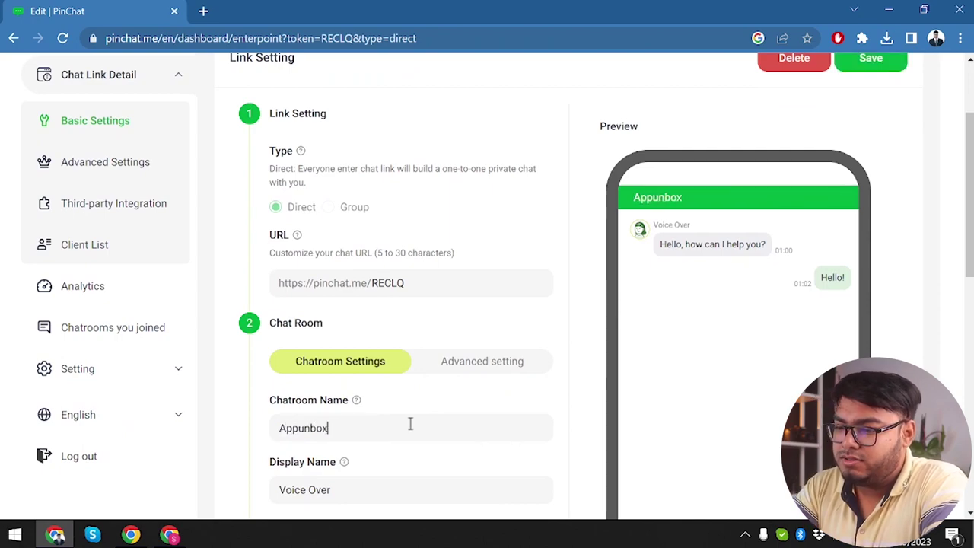
{"action": "key", "text": "Tab"}
{"action": "type", "text": "App"}
{"action": "scroll", "coordinate": [381, 380], "scroll_direction": "down", "scroll_amount": 4}
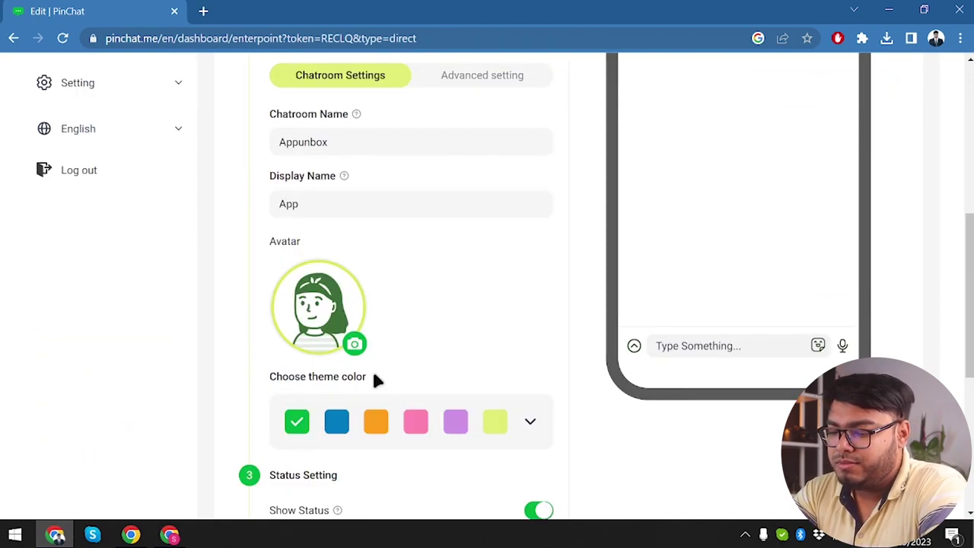
{"action": "type", "text": "unbox"}
Choose blue as the chatroom theme colour.
{"action": "scroll", "coordinate": [376, 379], "scroll_direction": "down", "scroll_amount": 1}
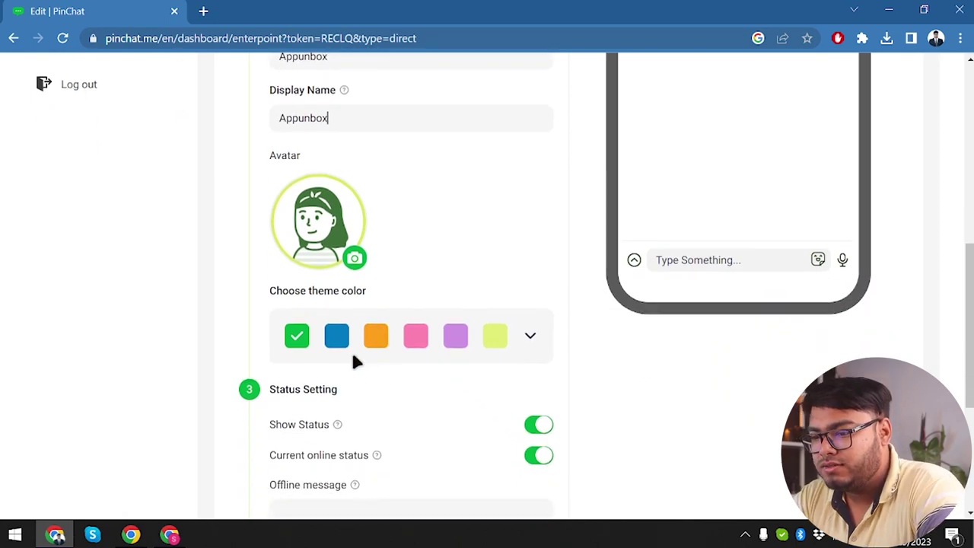
{"action": "left_click", "coordinate": [337, 339]}
{"action": "scroll", "coordinate": [361, 342], "scroll_direction": "up", "scroll_amount": 1}
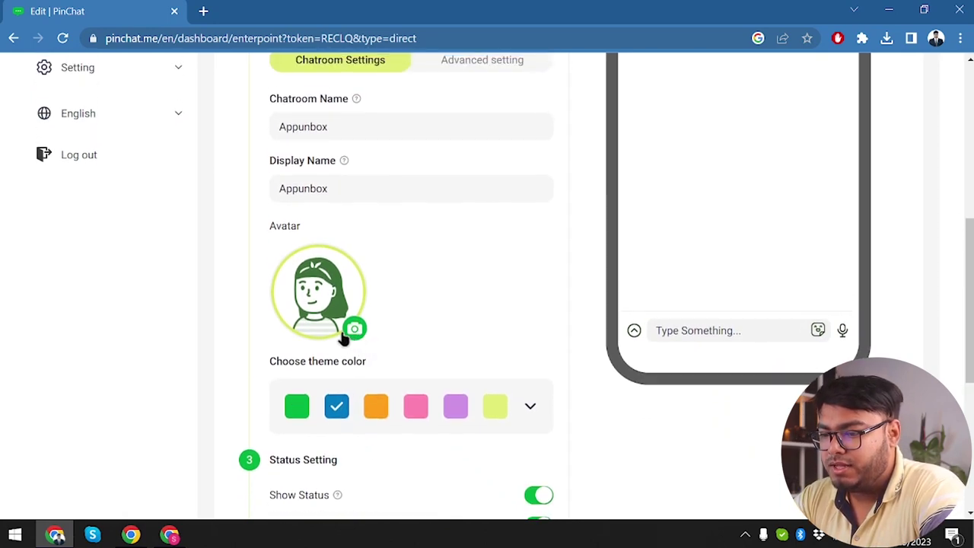
{"action": "scroll", "coordinate": [339, 342], "scroll_direction": "down", "scroll_amount": 1}
{"action": "scroll", "coordinate": [513, 370], "scroll_direction": "down", "scroll_amount": 1}
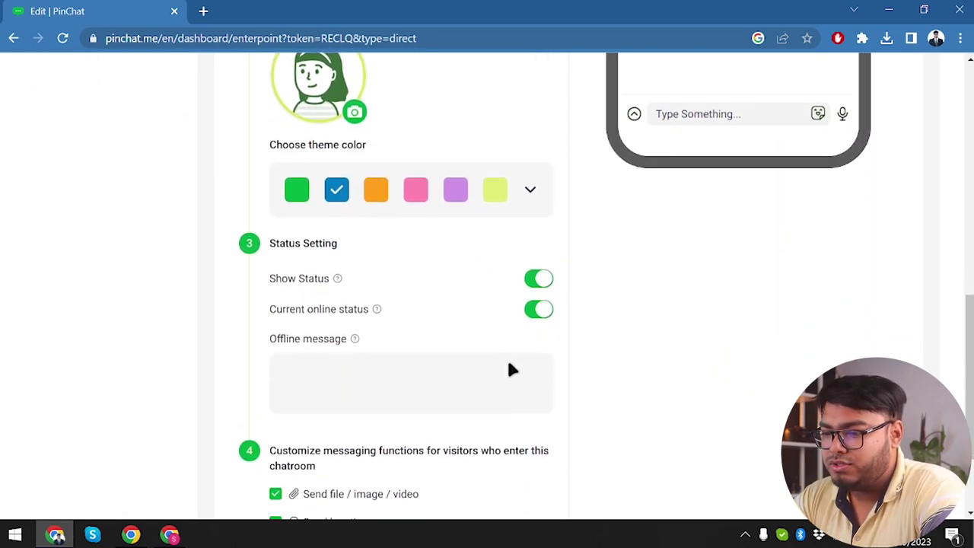
{"action": "scroll", "coordinate": [482, 381], "scroll_direction": "down", "scroll_amount": 2}
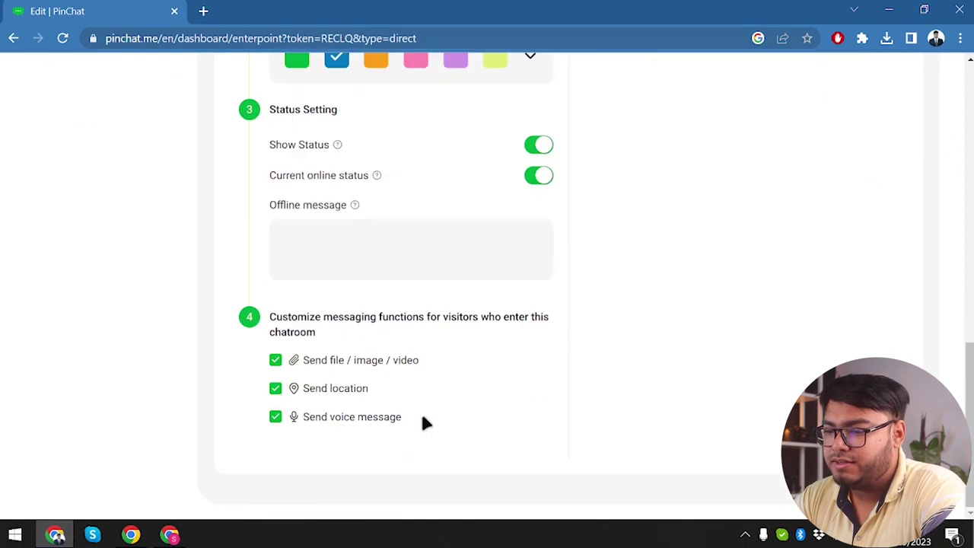
Enter the offline message 'All the customer care representatives are offline please wait a moment.'.
{"action": "left_click", "coordinate": [394, 250]}
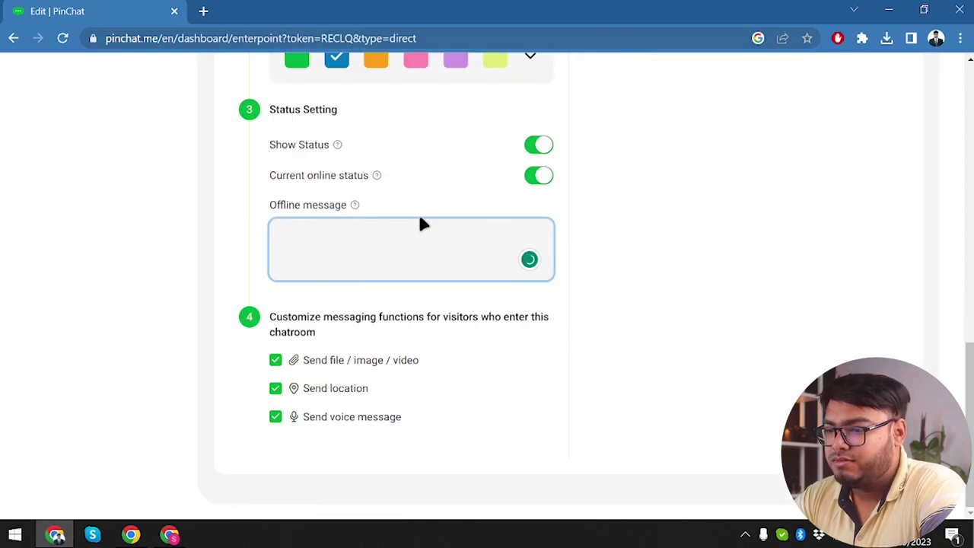
{"action": "type", "text": "All the"}
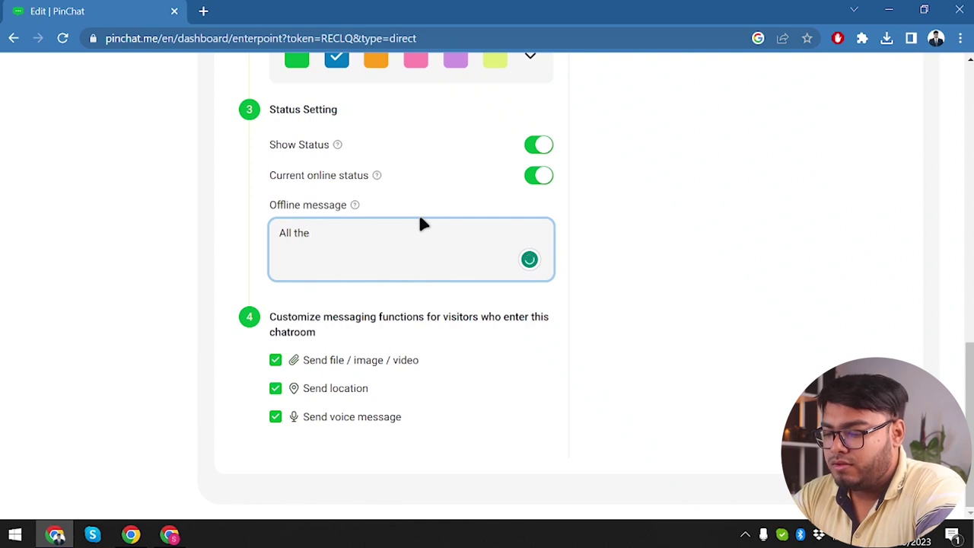
{"action": "type", "text": " customer care"}
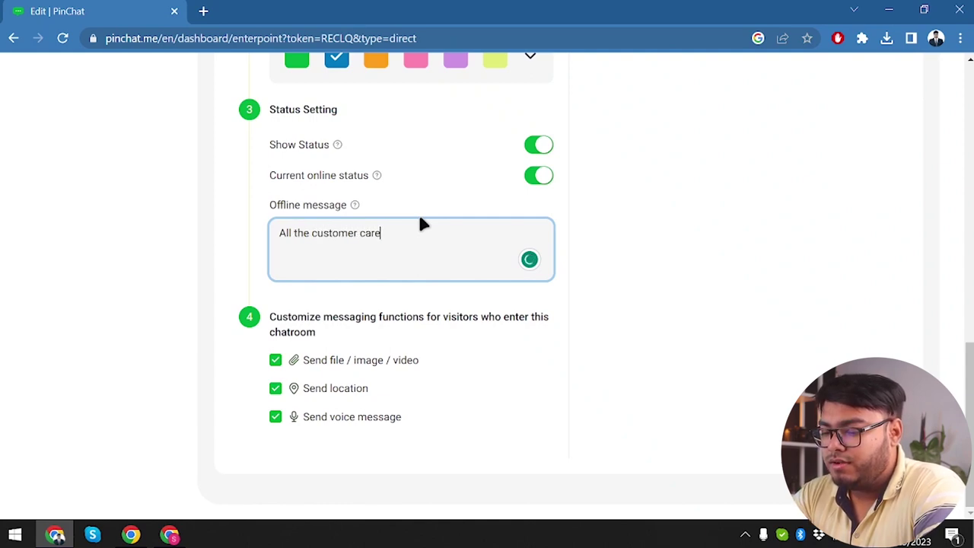
{"action": "type", "text": " represen"}
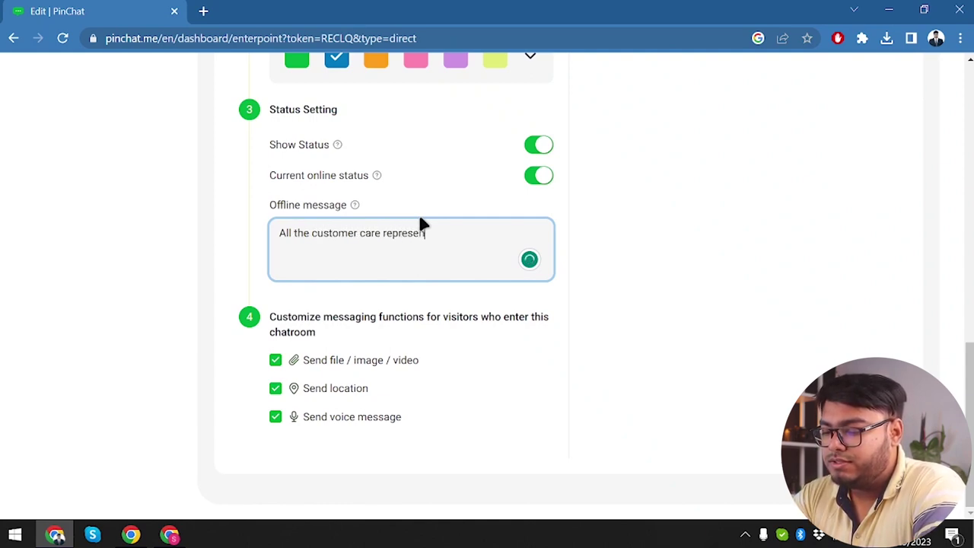
{"action": "type", "text": "tatives are "}
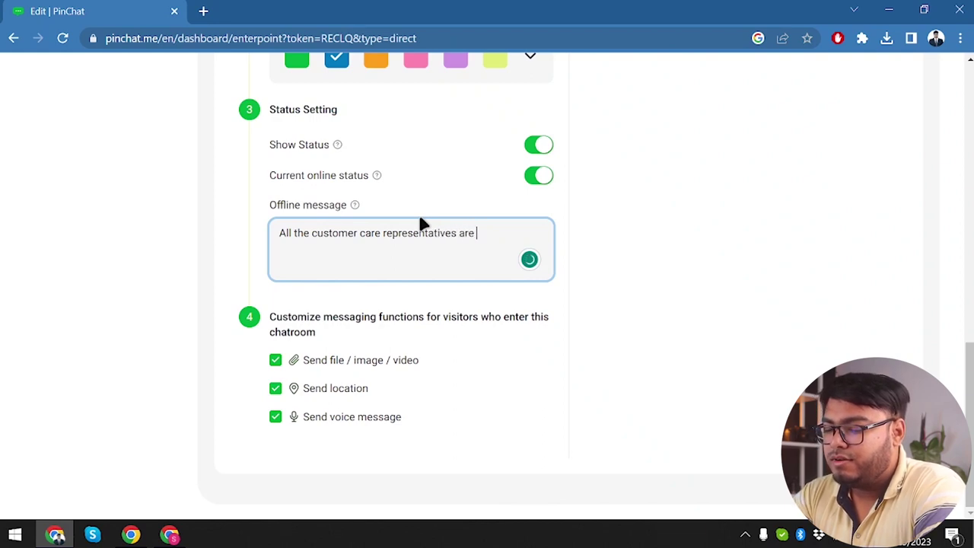
{"action": "type", "text": "offline p"}
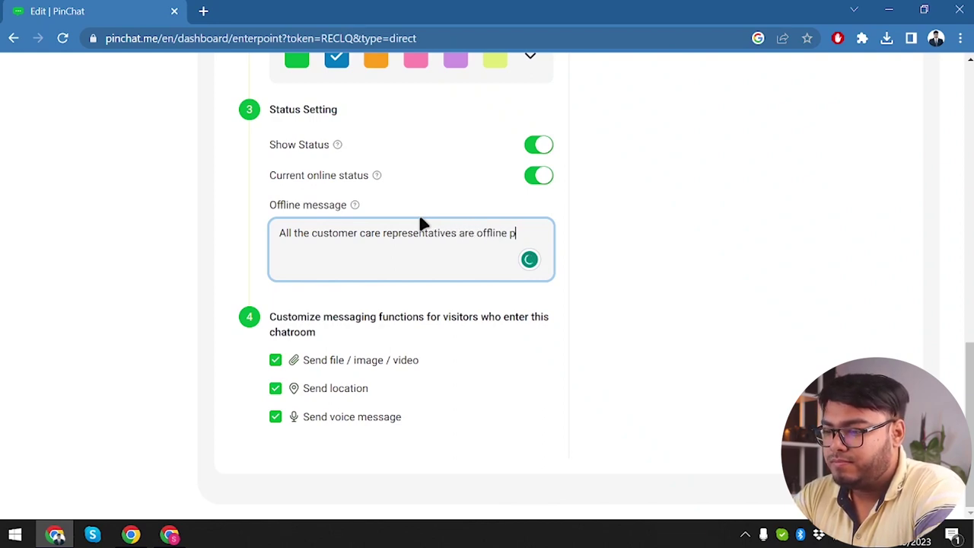
{"action": "type", "text": "lease wait "}
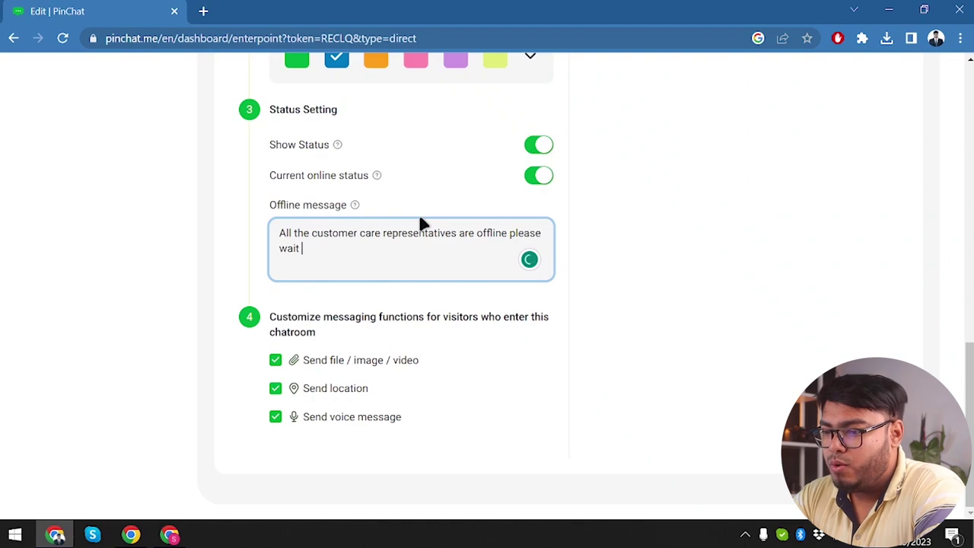
{"action": "type", "text": "a moo"}
{"action": "key", "text": "BackSpace"}
{"action": "type", "text": "ment"}
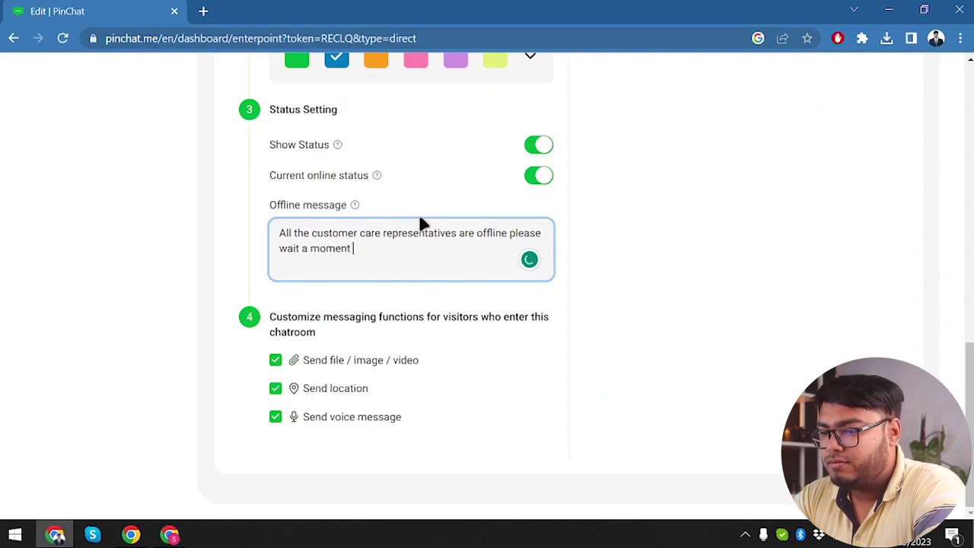
{"action": "key", "text": "BackSpace"}
{"action": "type", "text": "."}
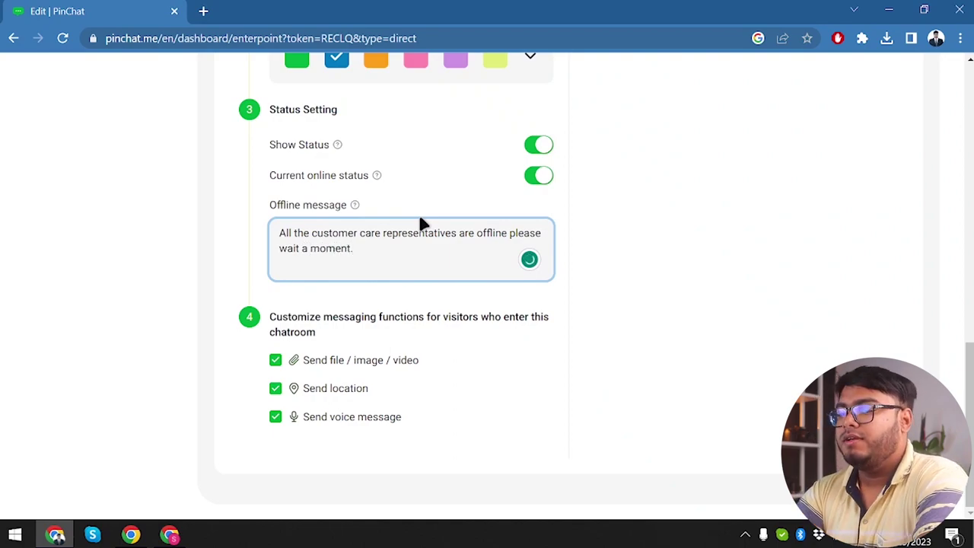
Save the updated chatroom settings.
{"action": "scroll", "coordinate": [564, 185], "scroll_direction": "up", "scroll_amount": 3}
{"action": "scroll", "coordinate": [564, 185], "scroll_direction": "up", "scroll_amount": 5}
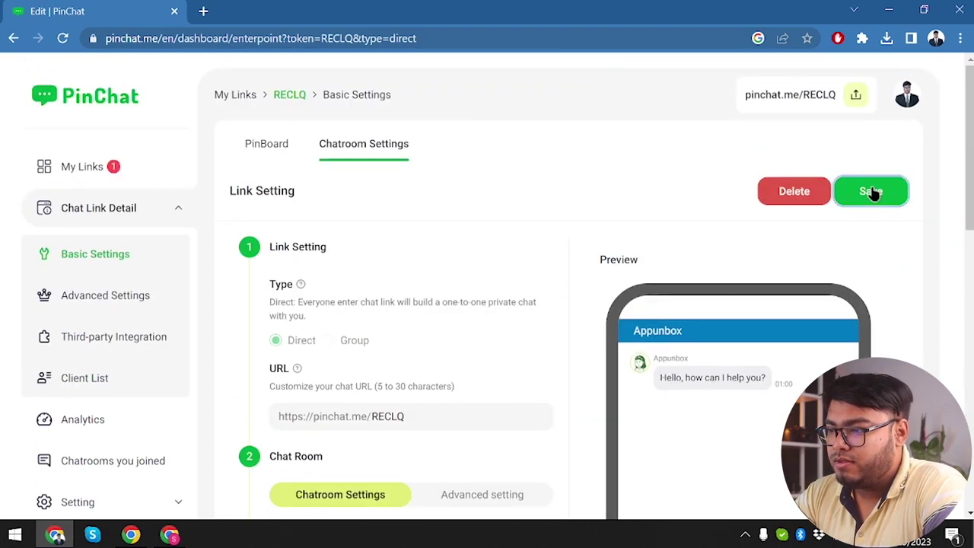
{"action": "left_click", "coordinate": [870, 191]}
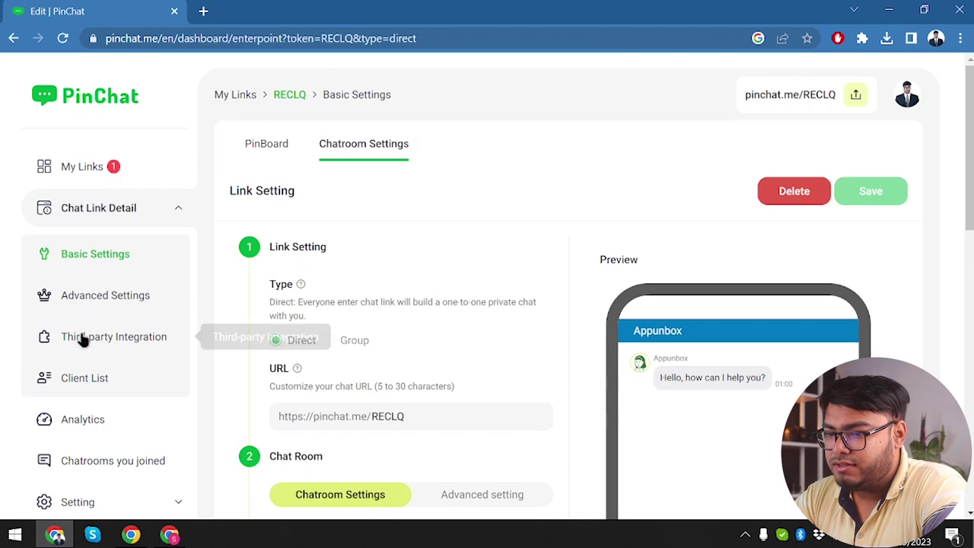
In Advanced Settings, set the chat widget colour to blue.
{"action": "left_click", "coordinate": [109, 297]}
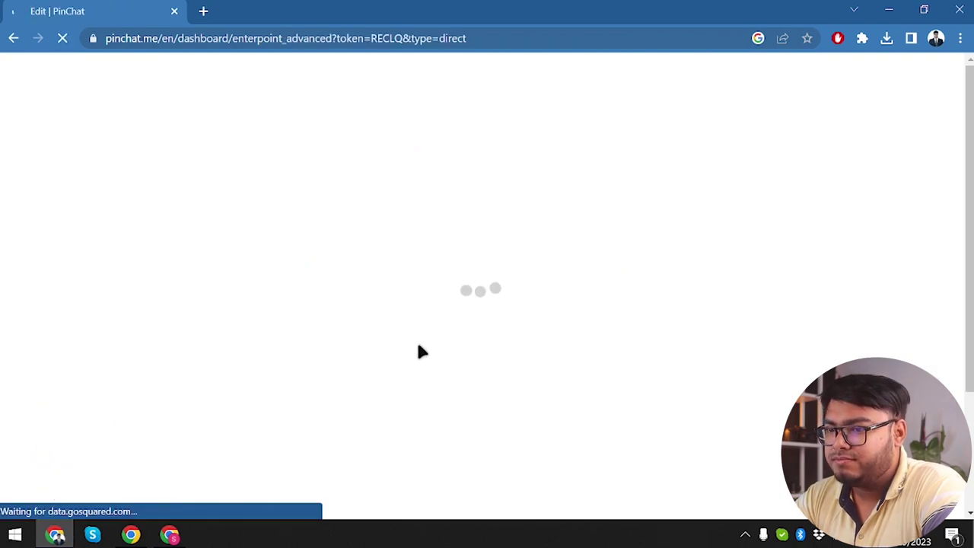
{"action": "scroll", "coordinate": [394, 344], "scroll_direction": "down", "scroll_amount": 1}
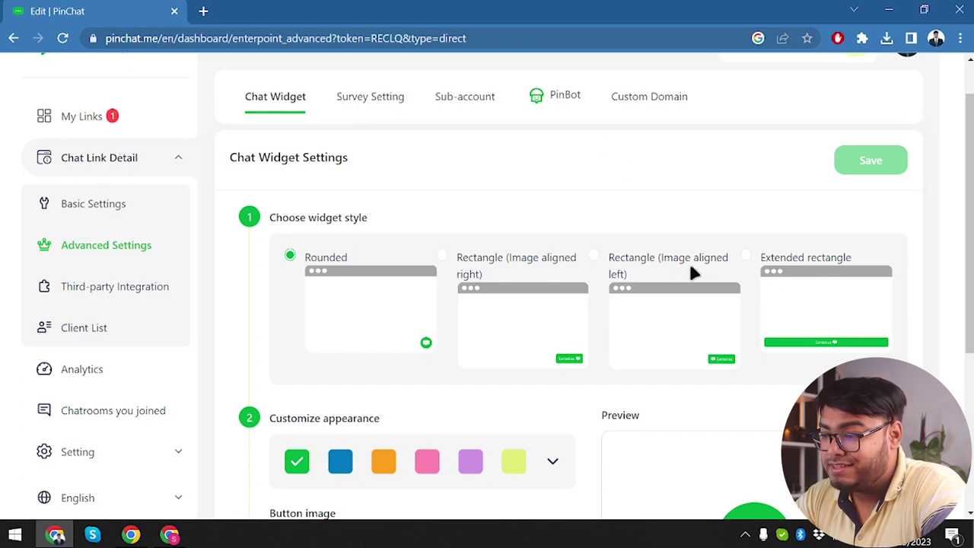
{"action": "scroll", "coordinate": [480, 323], "scroll_direction": "down", "scroll_amount": 1}
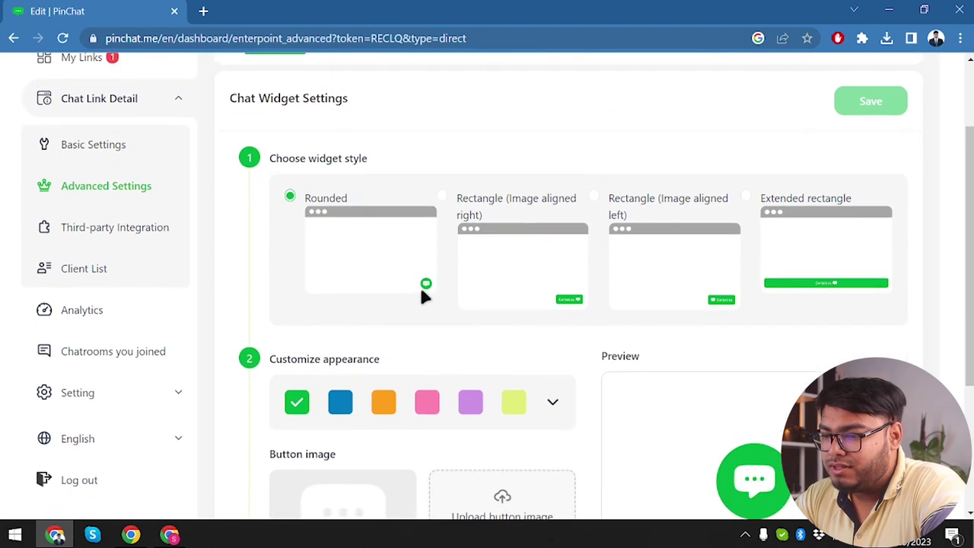
{"action": "scroll", "coordinate": [398, 322], "scroll_direction": "down", "scroll_amount": 1}
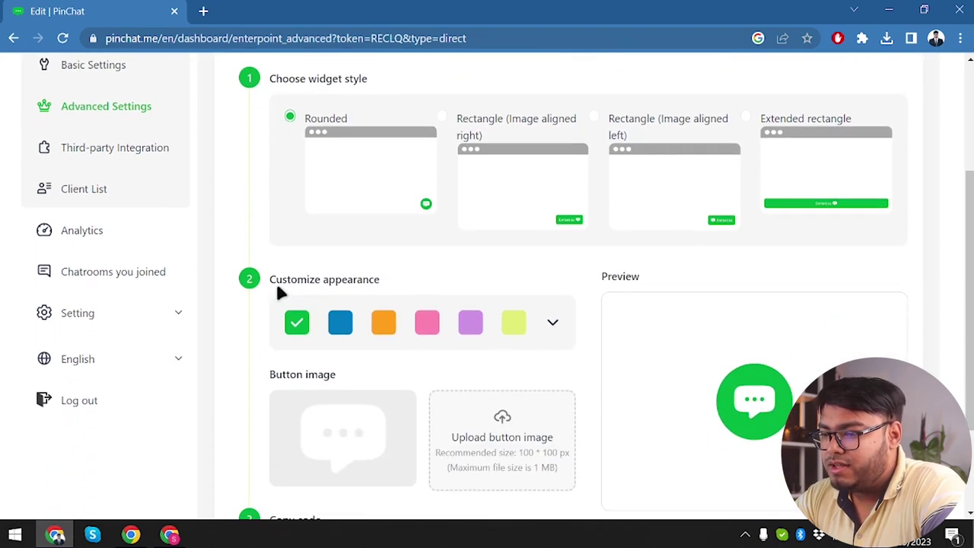
{"action": "left_click", "coordinate": [342, 324]}
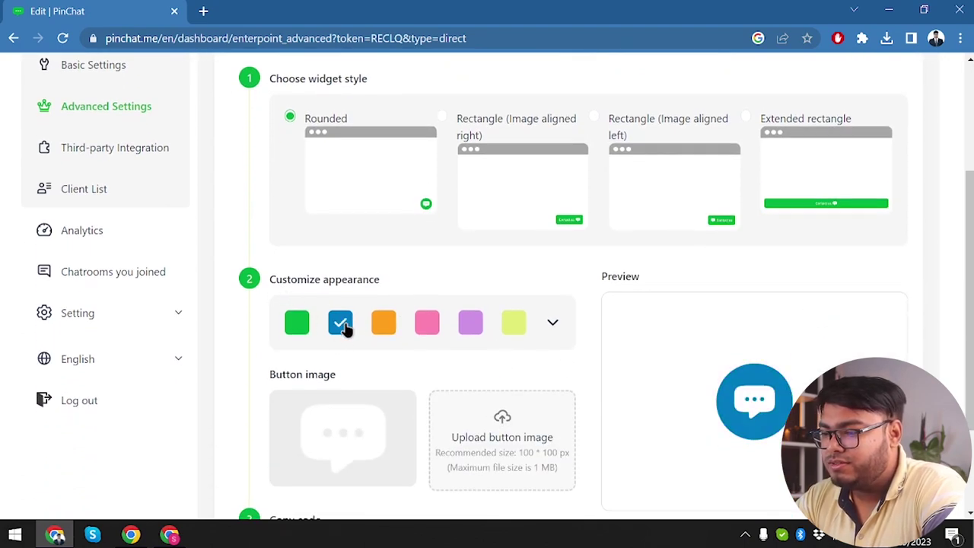
Copy the chat widget's embed script code.
{"action": "scroll", "coordinate": [408, 355], "scroll_direction": "down", "scroll_amount": 1}
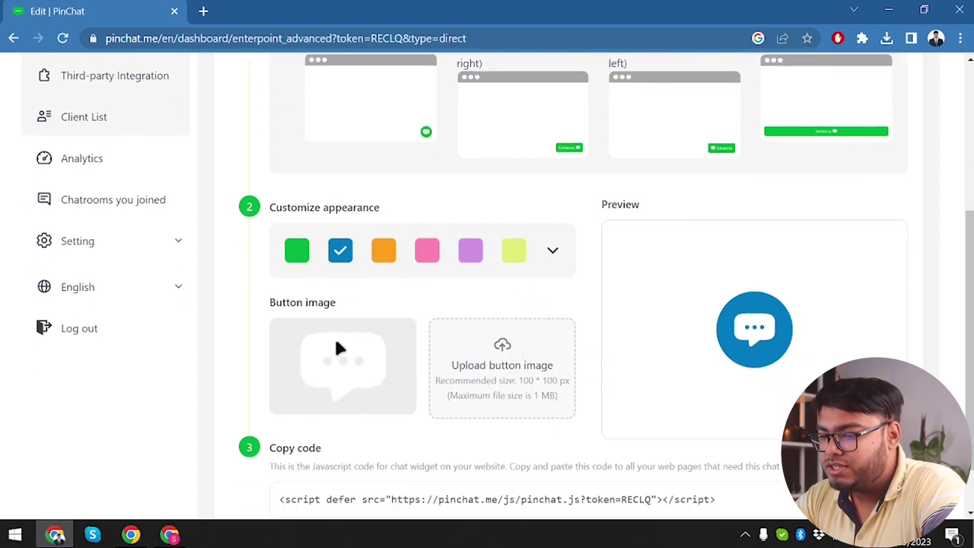
{"action": "scroll", "coordinate": [336, 342], "scroll_direction": "down", "scroll_amount": 1}
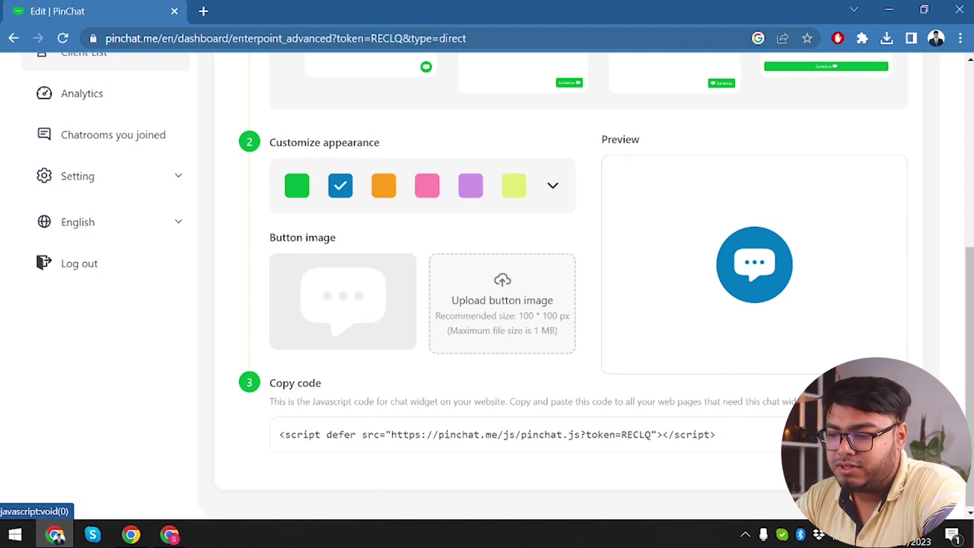
{"action": "scroll", "coordinate": [573, 302], "scroll_direction": "up", "scroll_amount": 2}
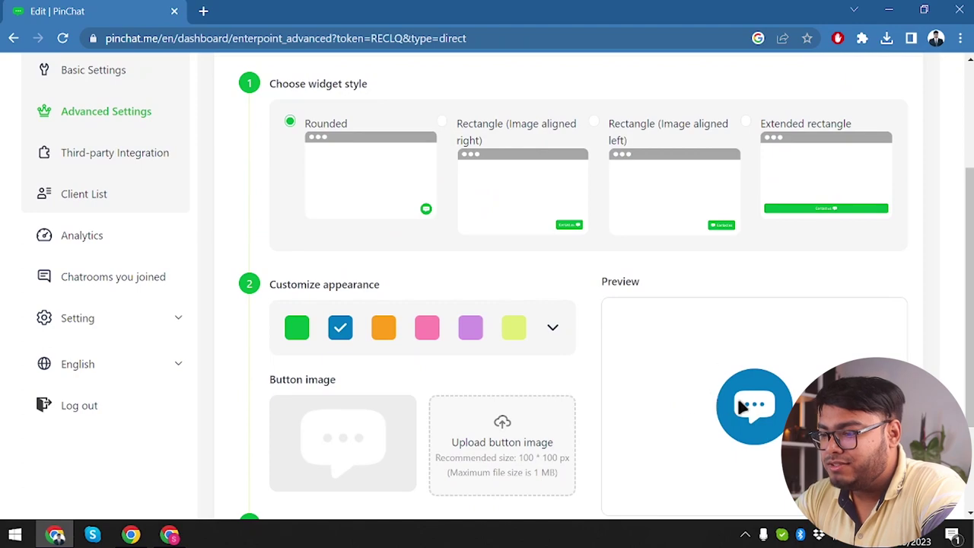
{"action": "scroll", "coordinate": [270, 285], "scroll_direction": "up", "scroll_amount": 3}
{"action": "scroll", "coordinate": [304, 376], "scroll_direction": "down", "scroll_amount": 5}
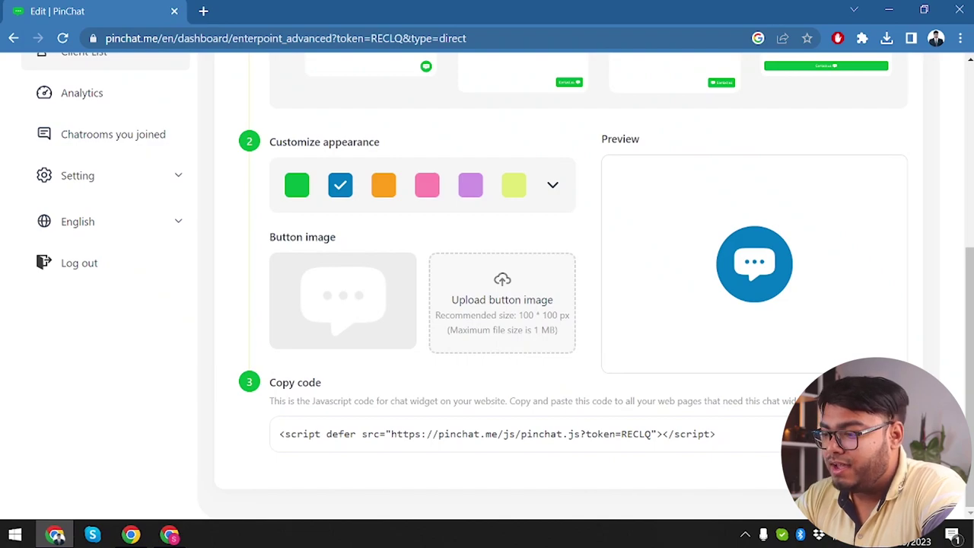
{"action": "left_click", "coordinate": [887, 434]}
Cancel the leave-page prompt to keep the unsaved widget changes.
{"action": "scroll", "coordinate": [618, 227], "scroll_direction": "up", "scroll_amount": 2}
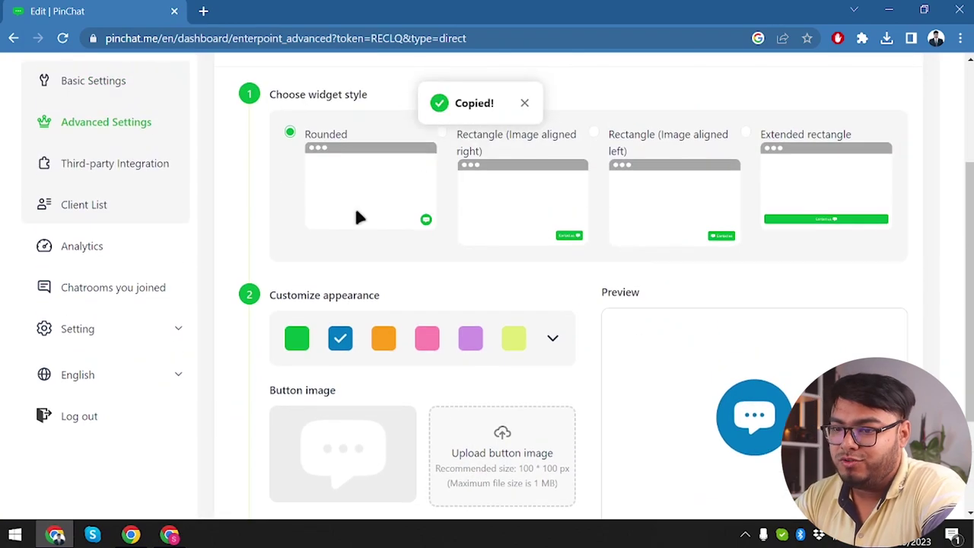
{"action": "scroll", "coordinate": [261, 254], "scroll_direction": "up", "scroll_amount": 2}
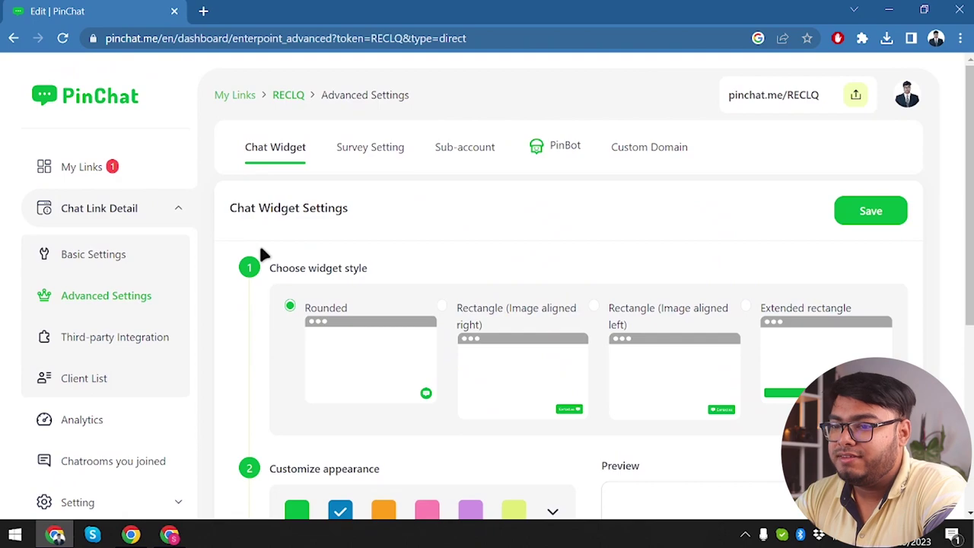
{"action": "left_click", "coordinate": [123, 340]}
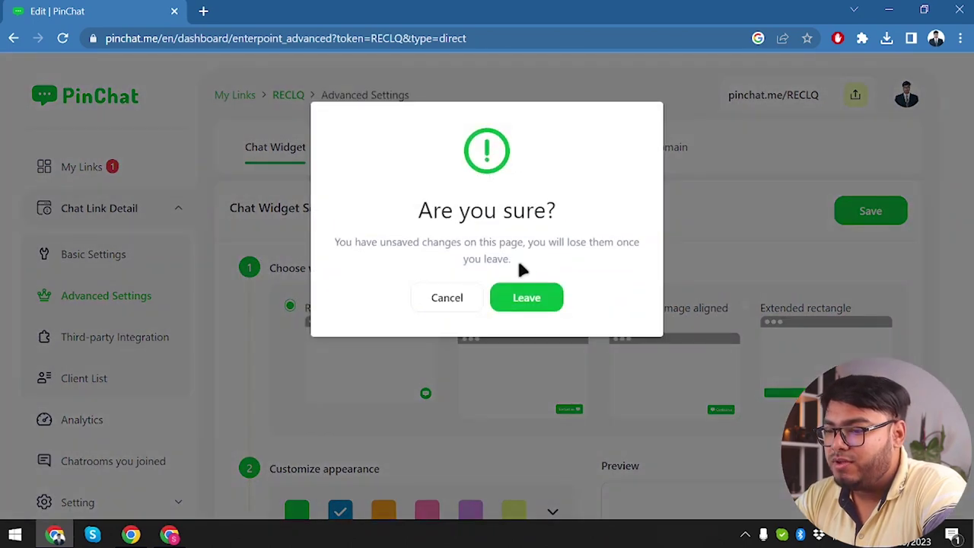
{"action": "left_click", "coordinate": [467, 304]}
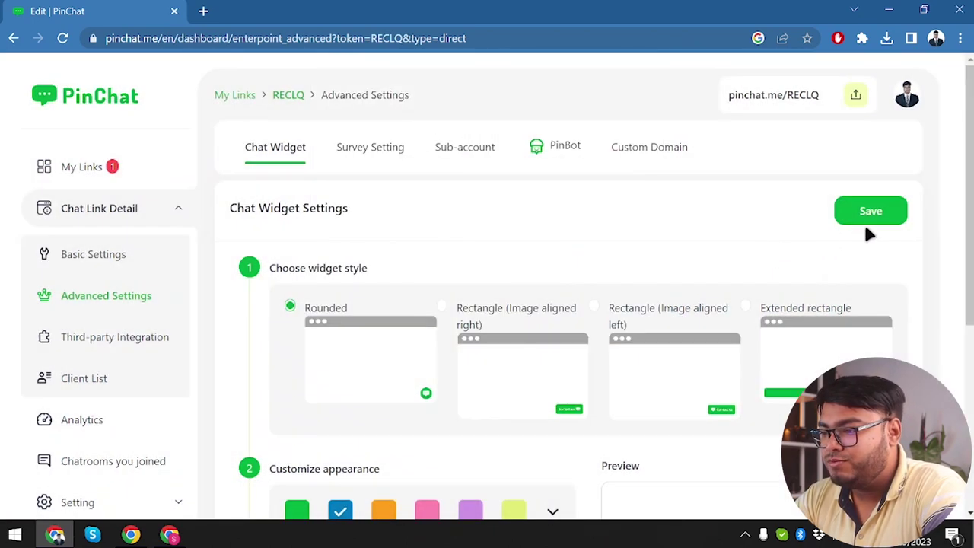